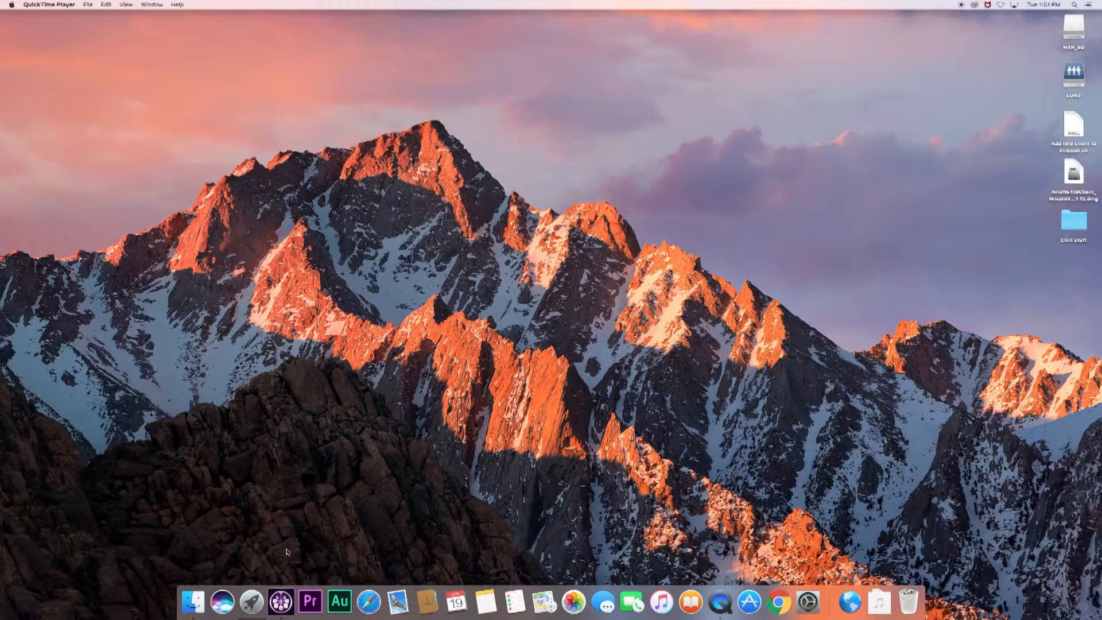
Step: Mount the FALL18.COMMTRAINING workspace in Avid NEXIS Client Manager, open its drive and add it to the Finder sidebar favourites
left_click(287, 604)
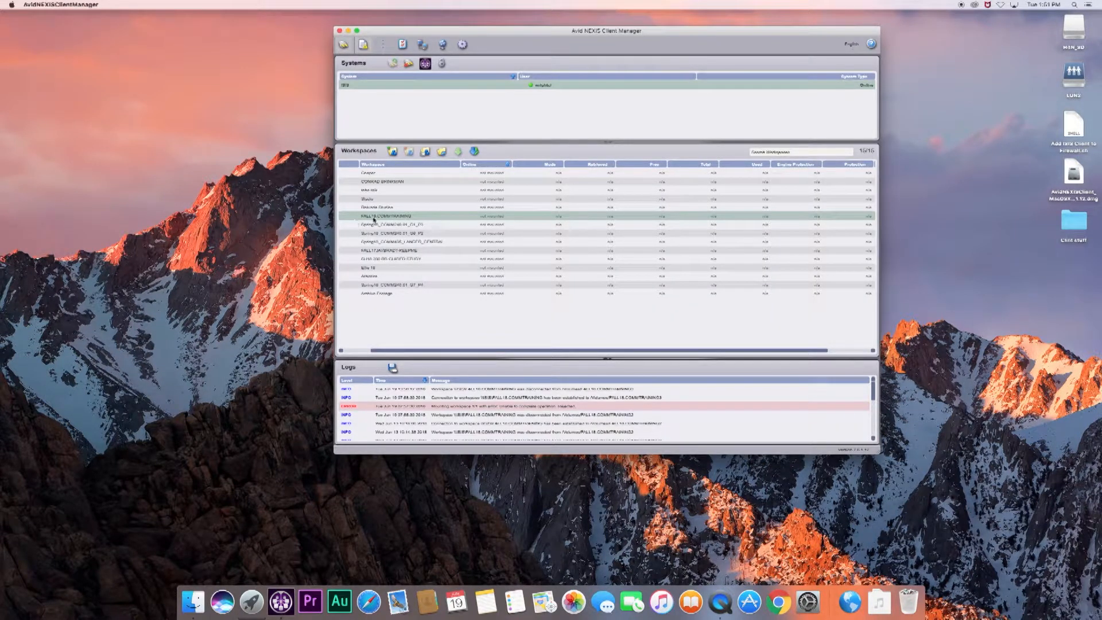
double_click(394, 219)
double_click(1075, 85)
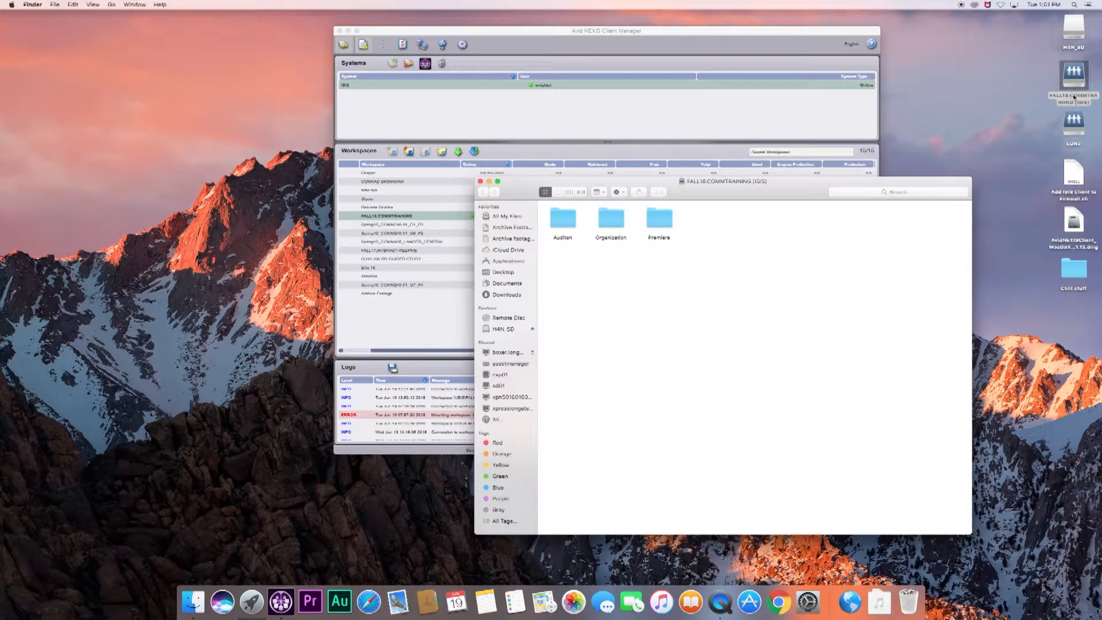
left_click_drag(805, 188, 700, 124)
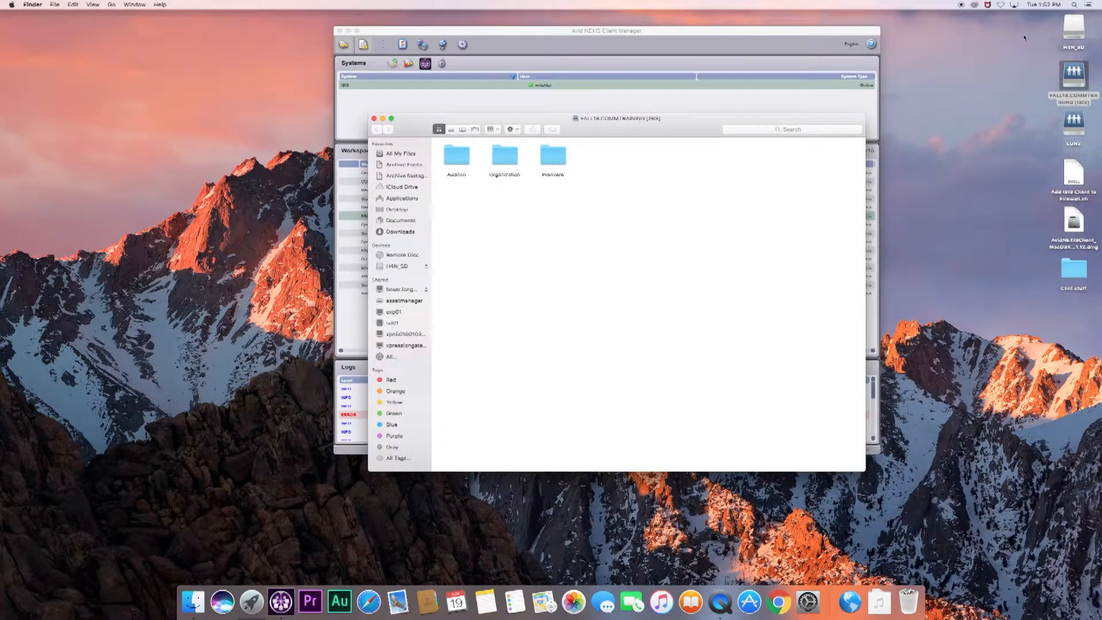
left_click_drag(1072, 77, 391, 186)
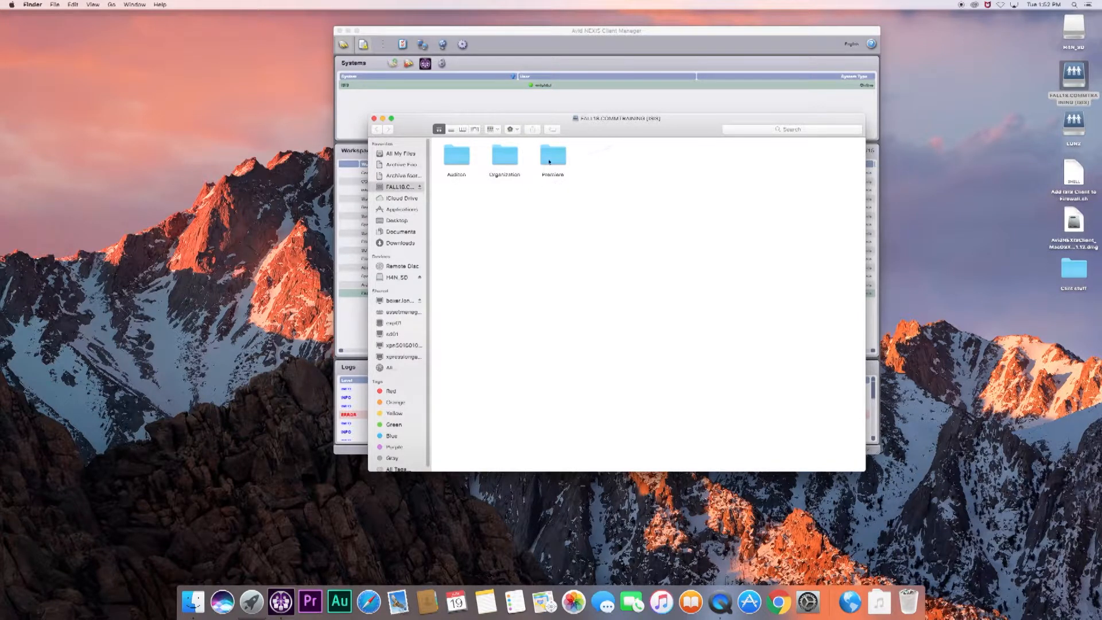
Step: Look through the music, Stills, video Clips and Project subfolders inside the workspace's Premiere folder
double_click(550, 157)
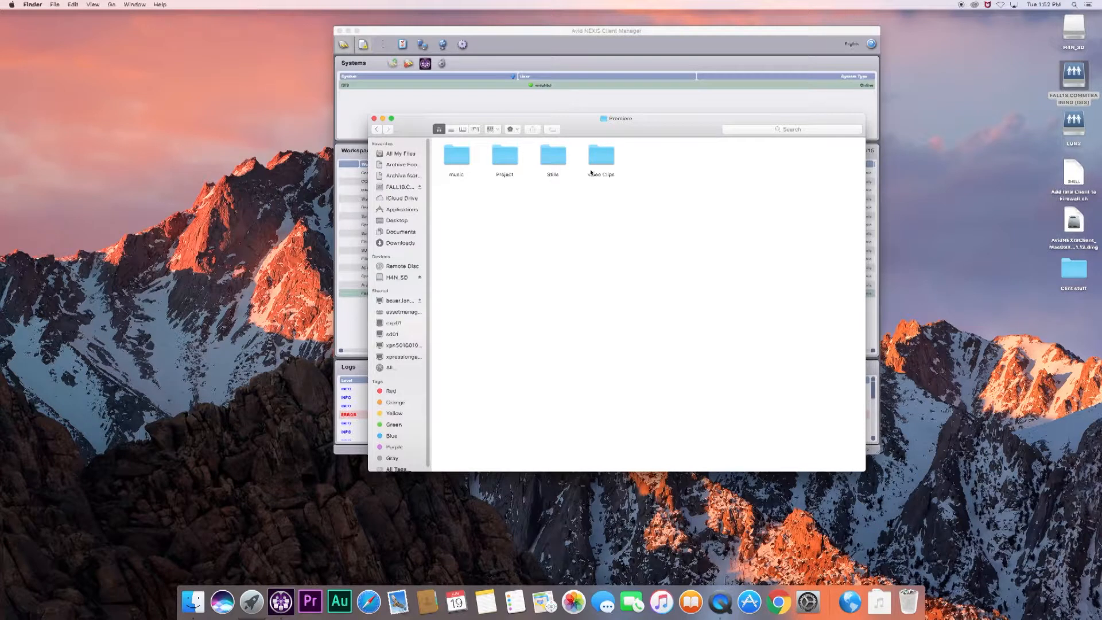
left_click(455, 161)
double_click(455, 160)
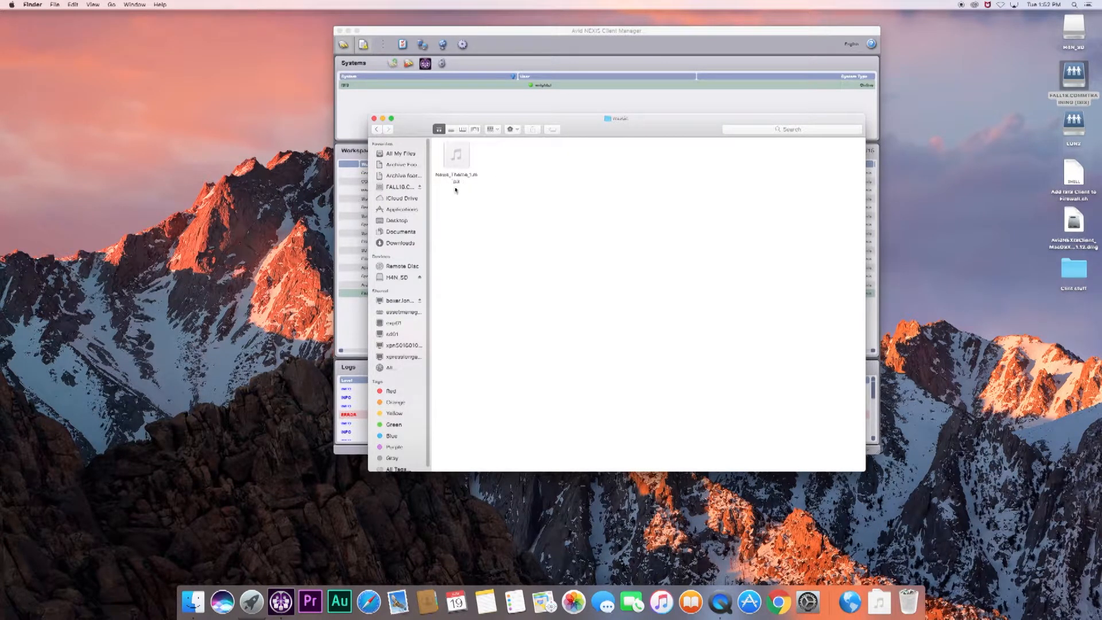
left_click(379, 130)
double_click(554, 161)
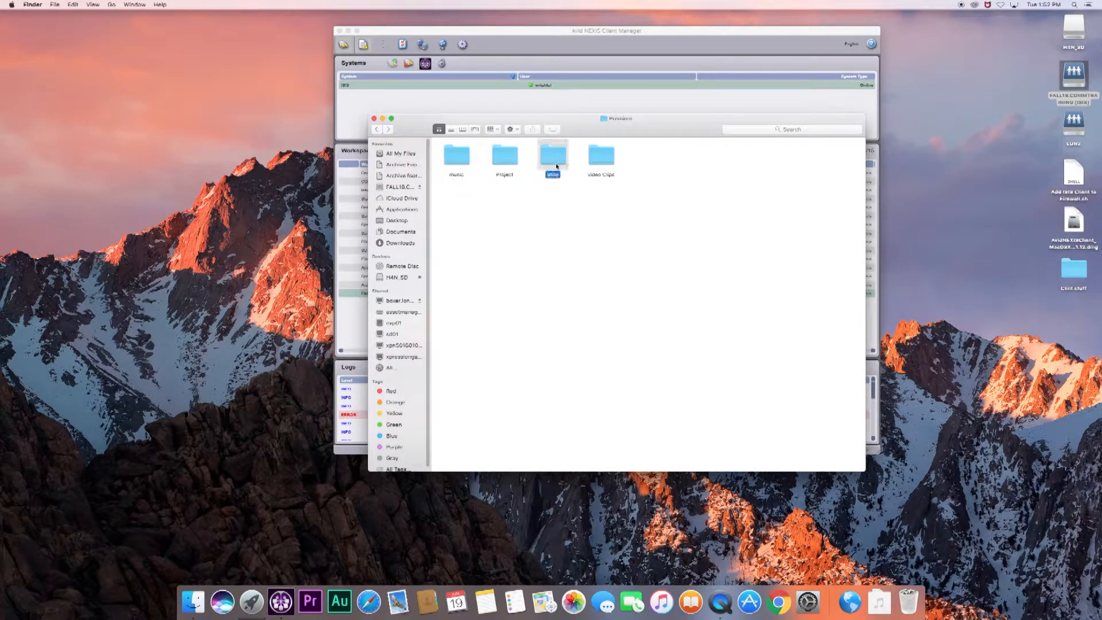
left_click(377, 130)
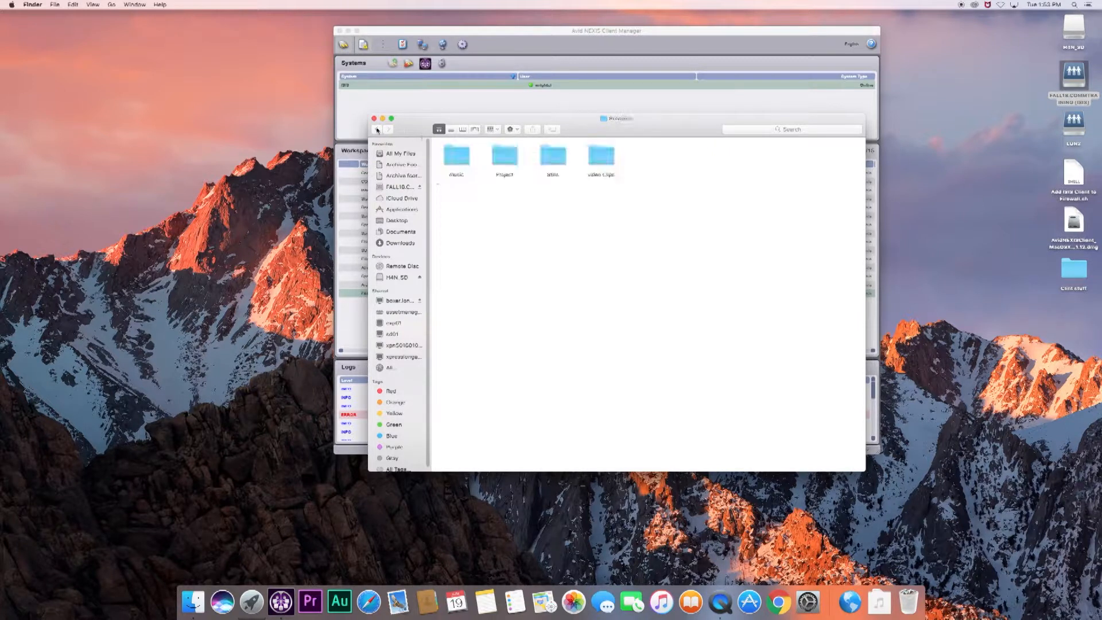
double_click(593, 167)
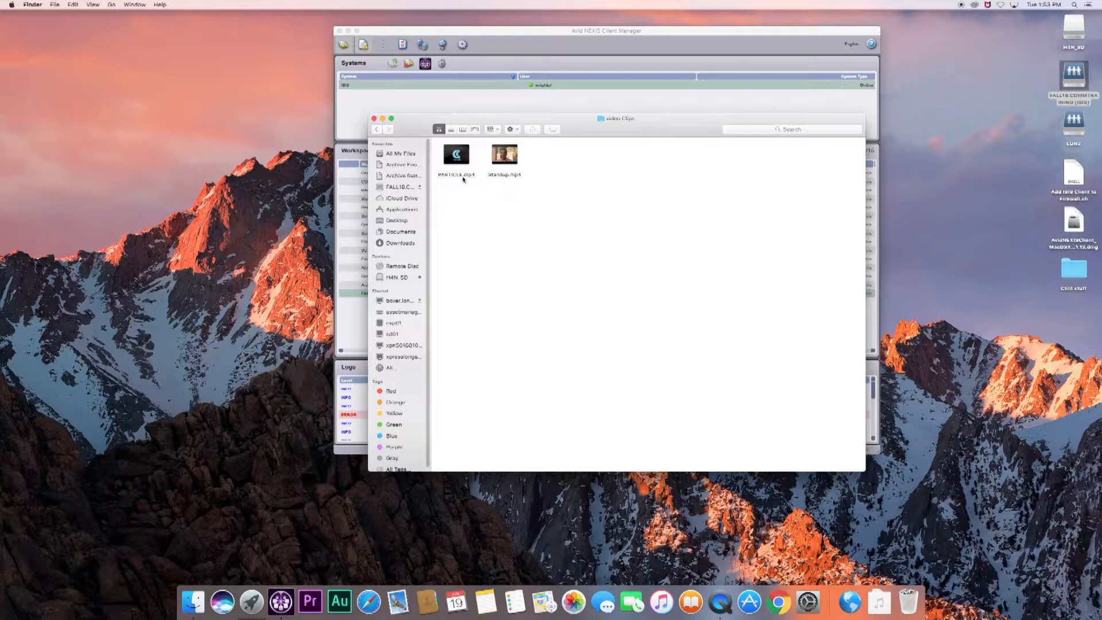
left_click(382, 132)
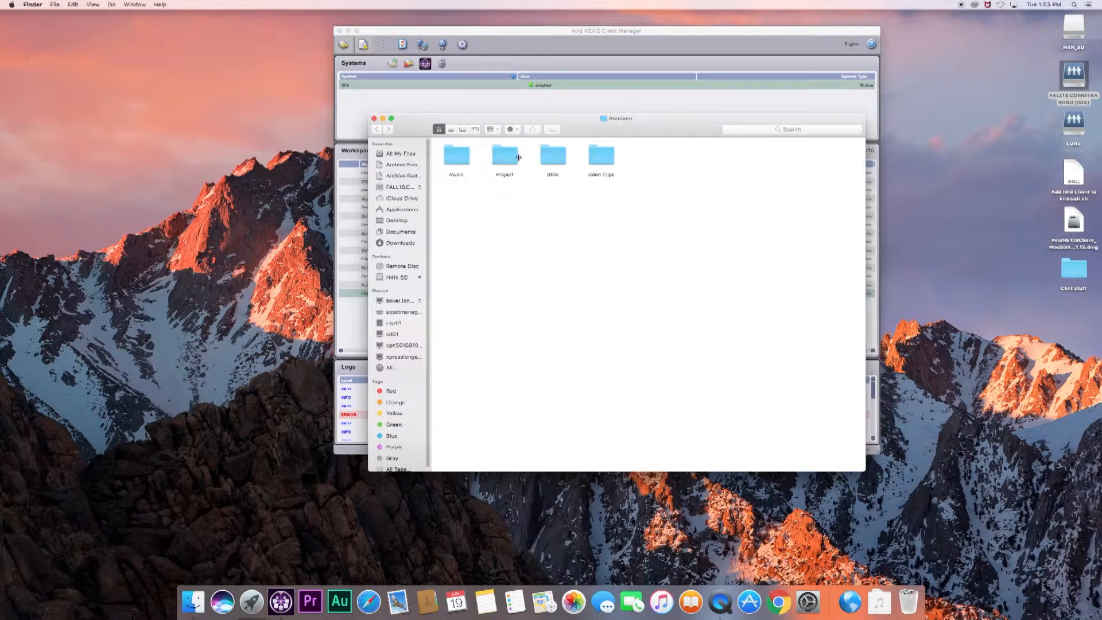
left_click(508, 159)
double_click(507, 158)
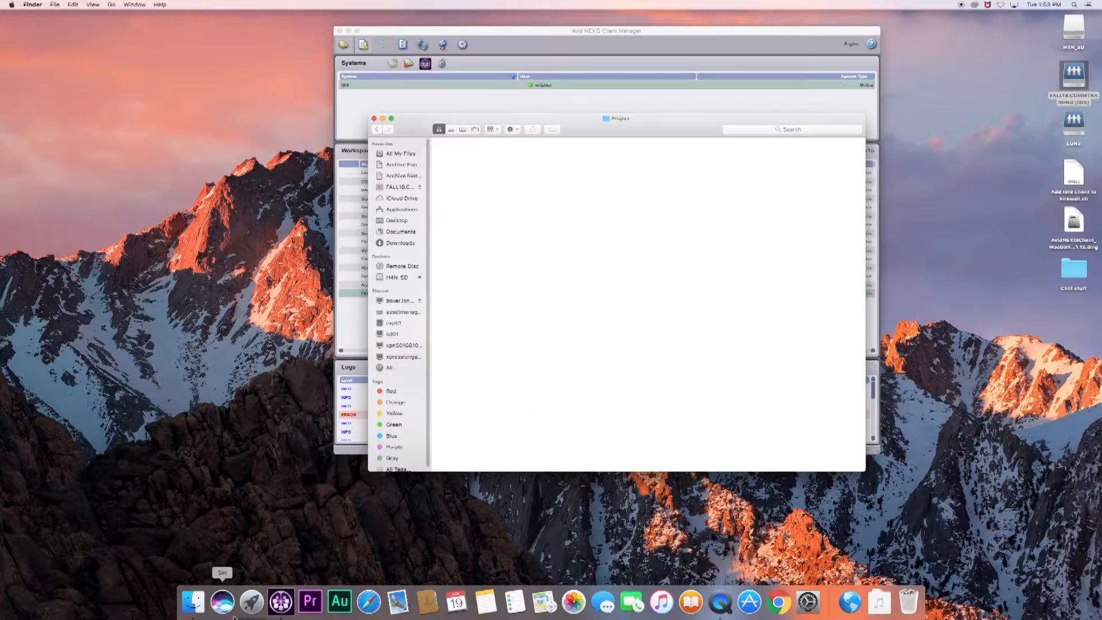
Step: Start a new project in Premiere Pro and name it FALL18.COMMTRAINING.PREMIERE followed by the editor's first name
left_click(311, 606)
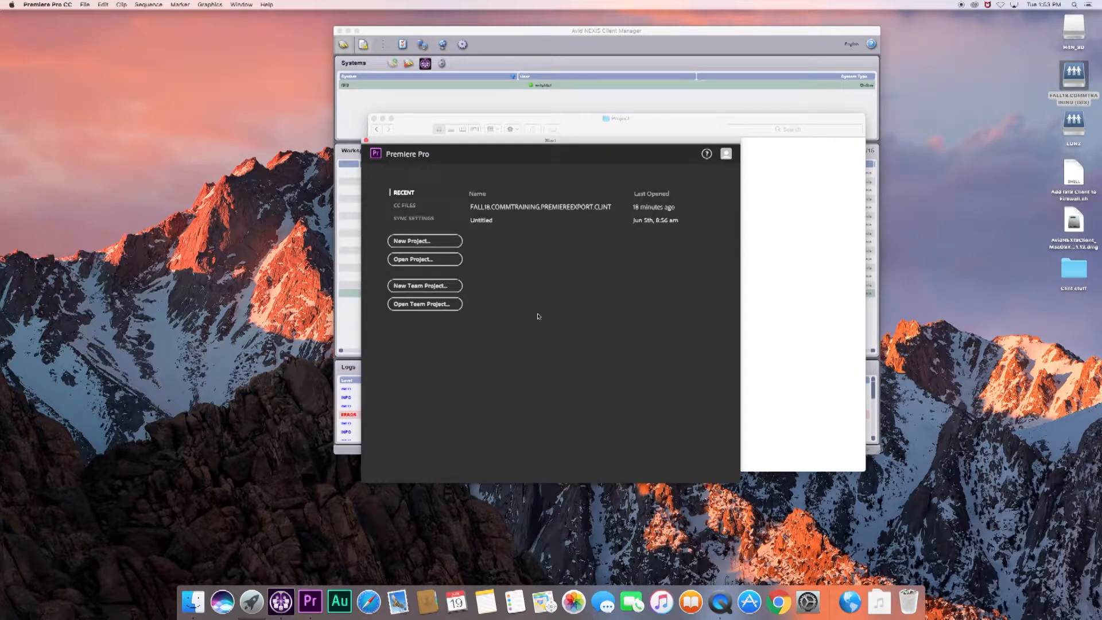
left_click(437, 241)
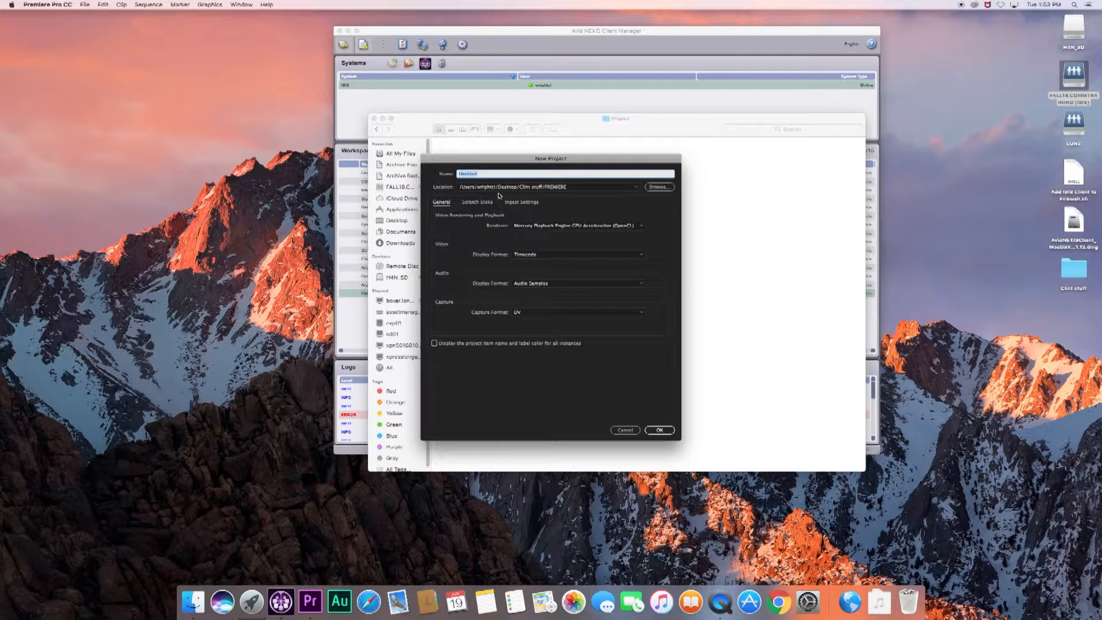
type("FALL18- COMMTRAINING PREMIERE CLINT")
Step: Set the project location to the Premiere/Project folder on the FALL18.COMMTRAINING workspace and create the project
left_click(659, 187)
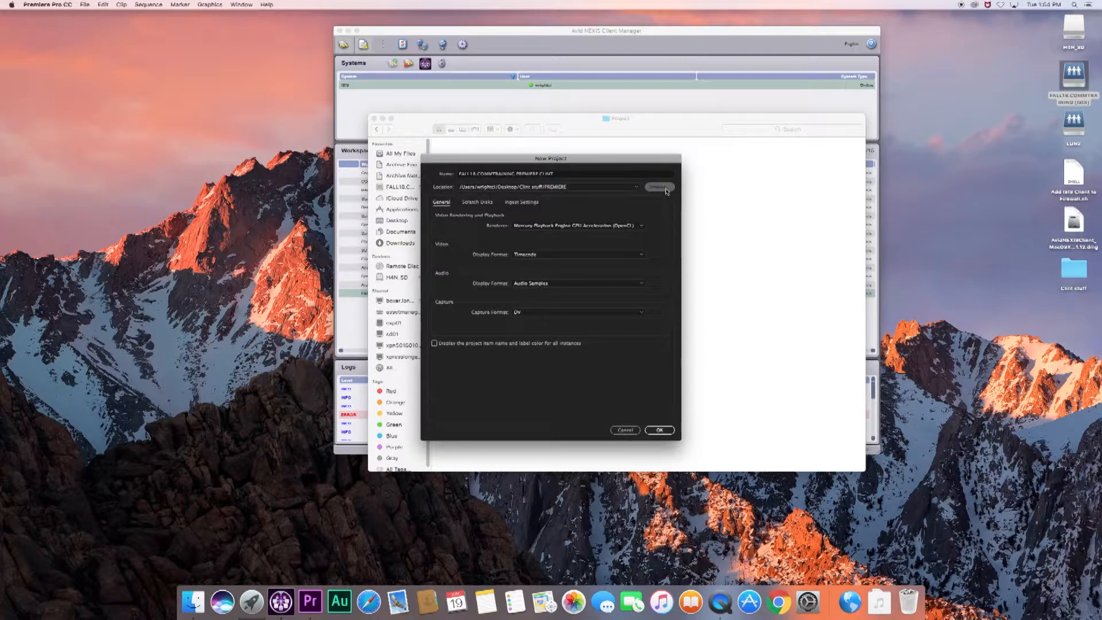
left_click(481, 248)
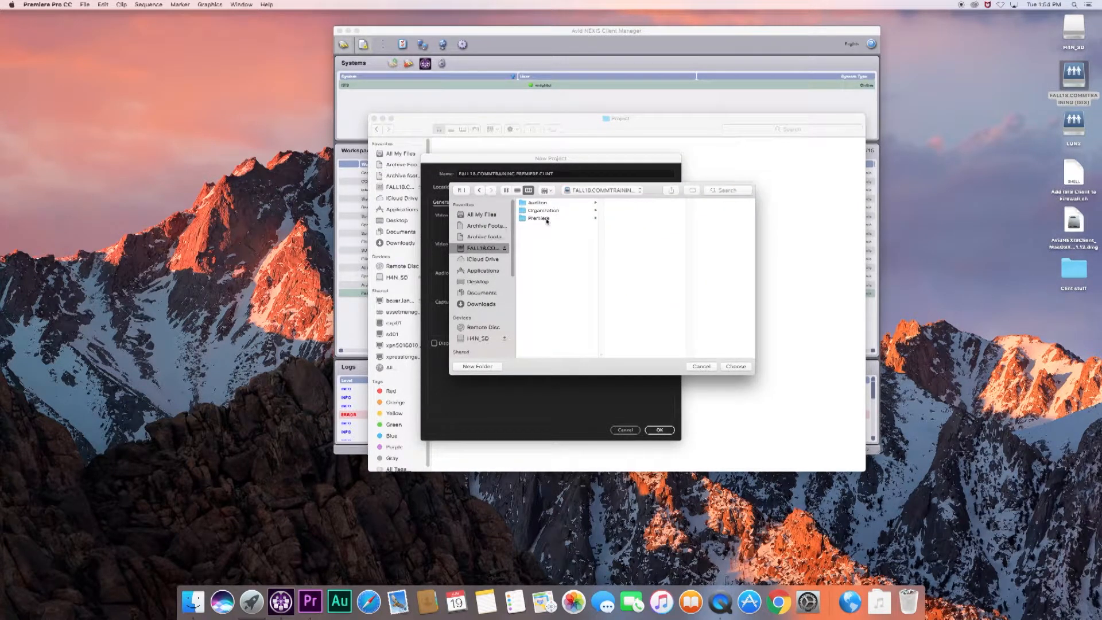
left_click(539, 218)
left_click(619, 210)
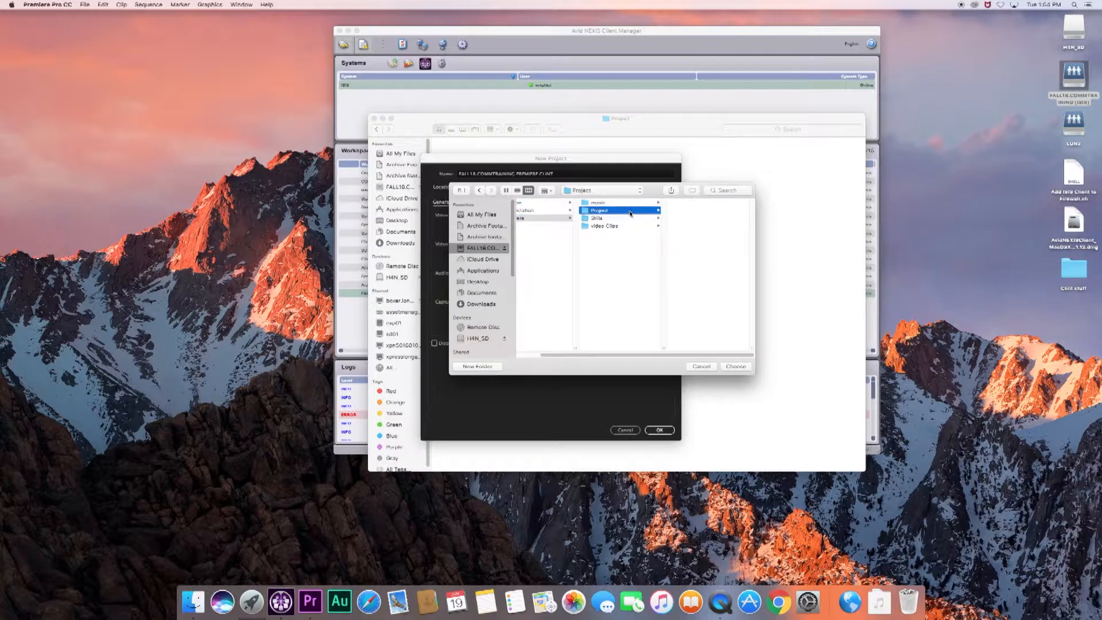
left_click(736, 366)
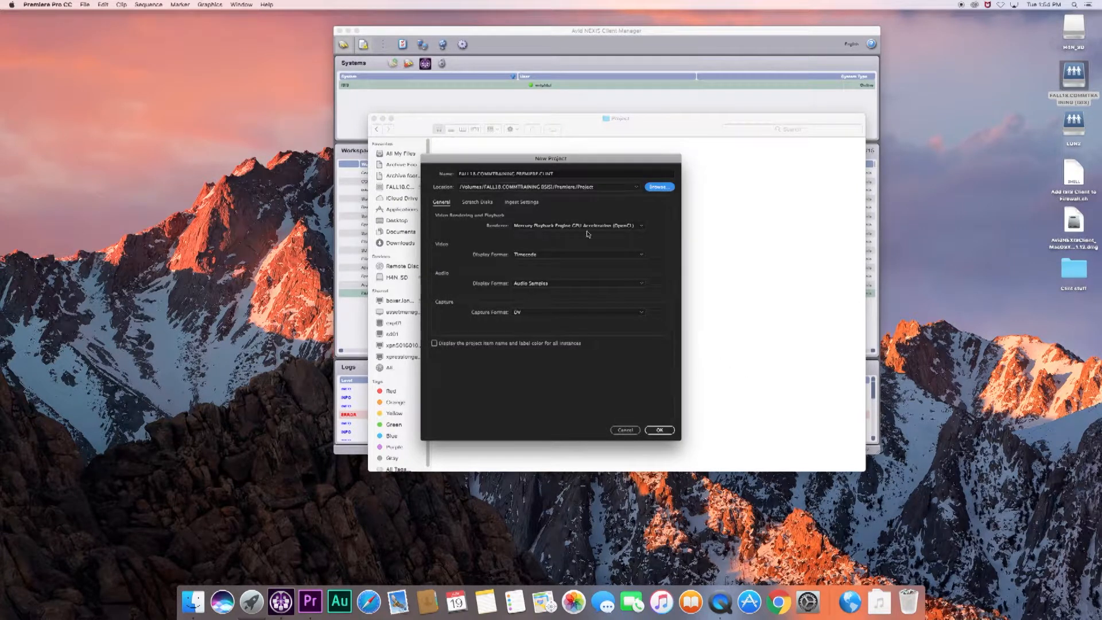
left_click(668, 431)
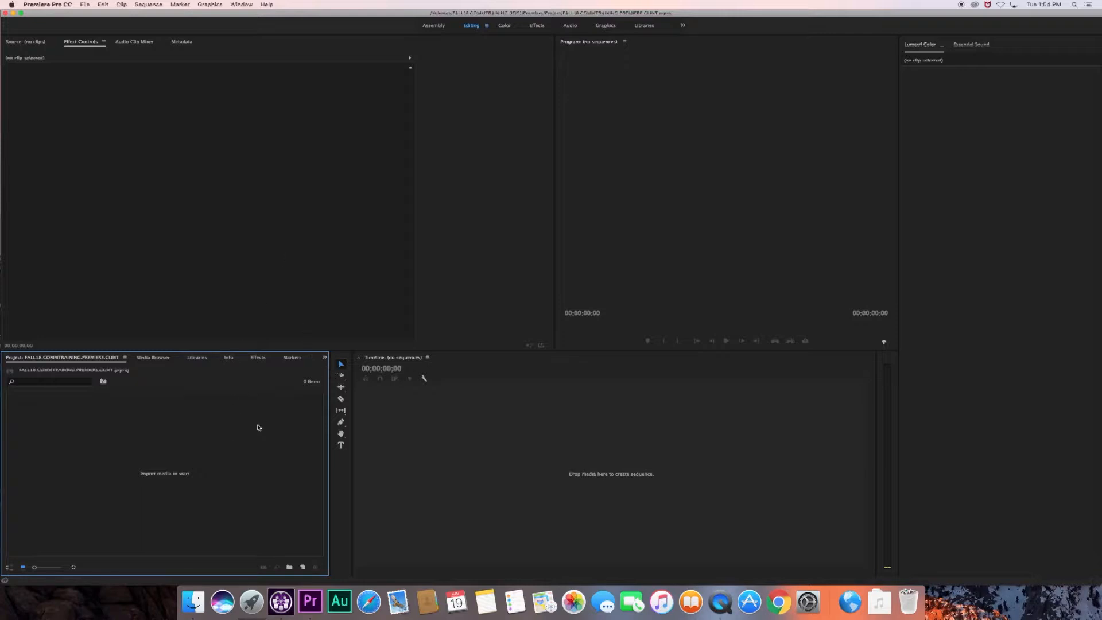
Step: Import the music, Stills and video Clips folders from the workspace's Premiere folder into the project
left_click(85, 4)
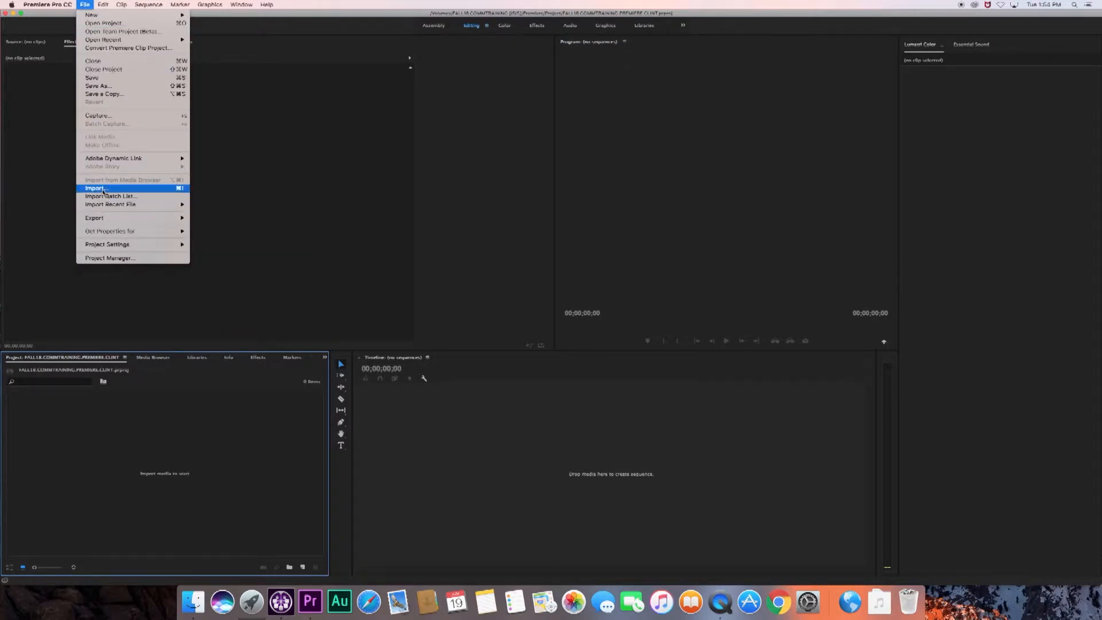
left_click(138, 191)
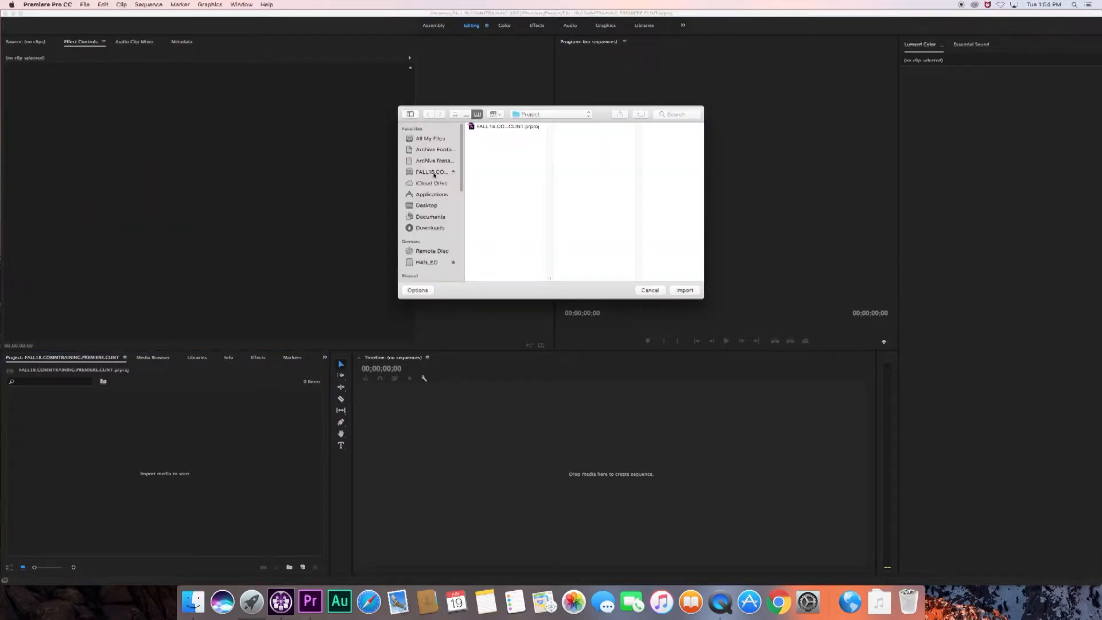
left_click(431, 172)
left_click(491, 143)
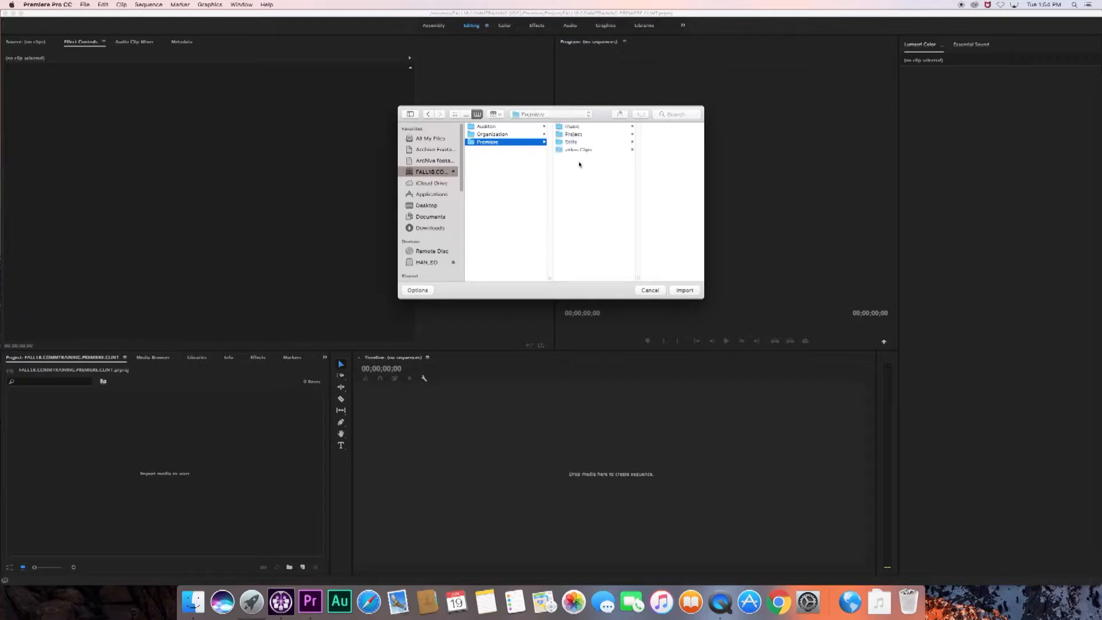
left_click(575, 127)
left_click(562, 142, "super")
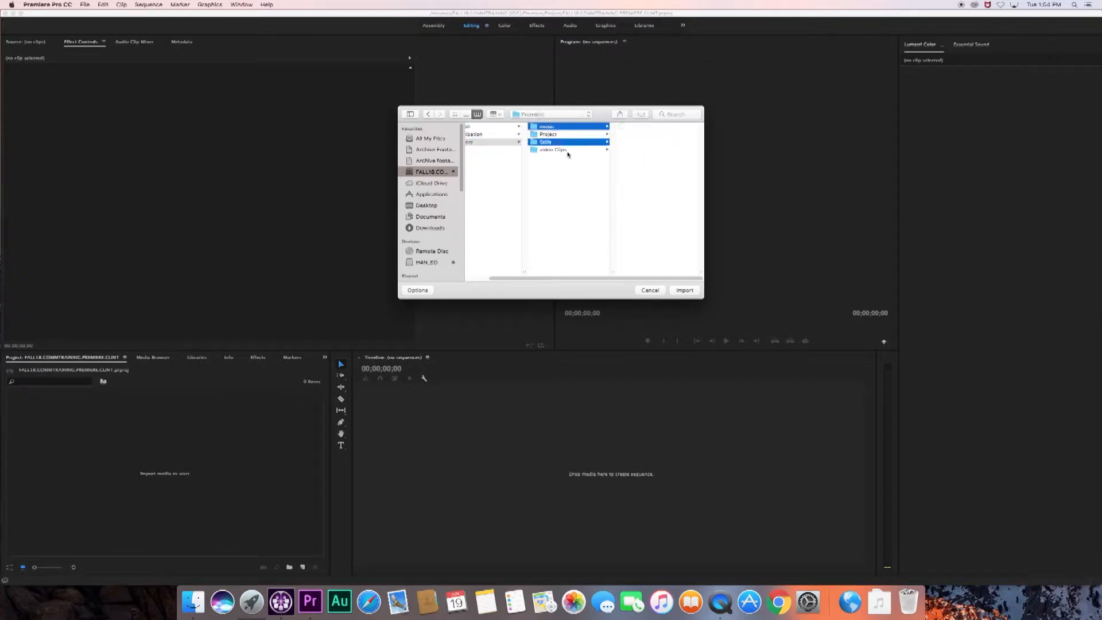
left_click(564, 150, "super")
left_click(689, 291)
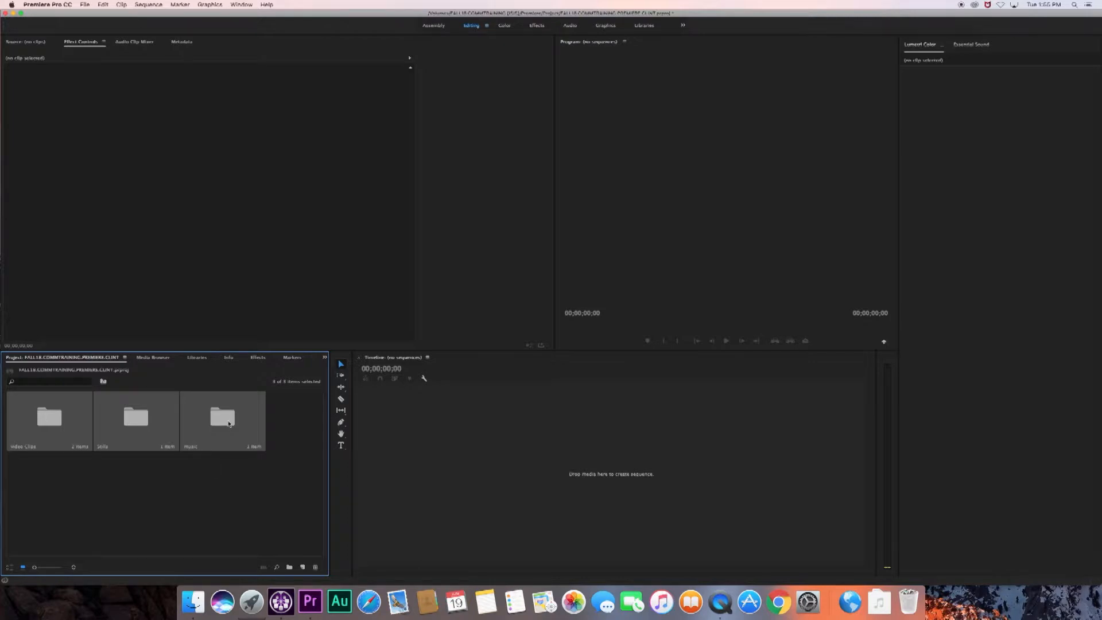
Step: Inspect the contents of the music, Stills and video Clips bins in the project
double_click(191, 428)
double_click(140, 425)
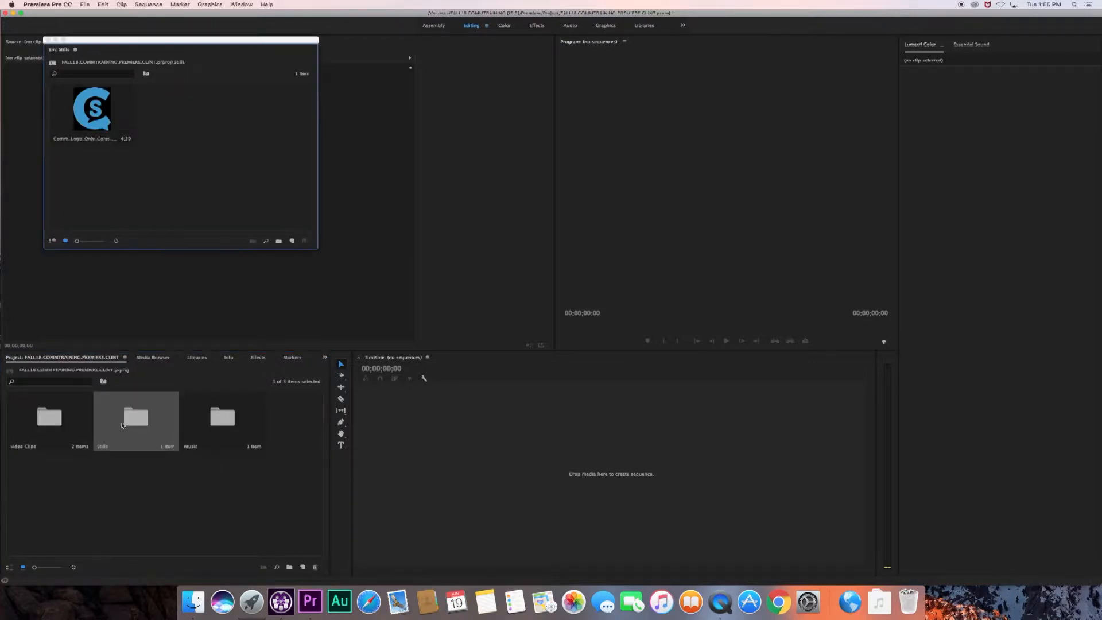
double_click(68, 425)
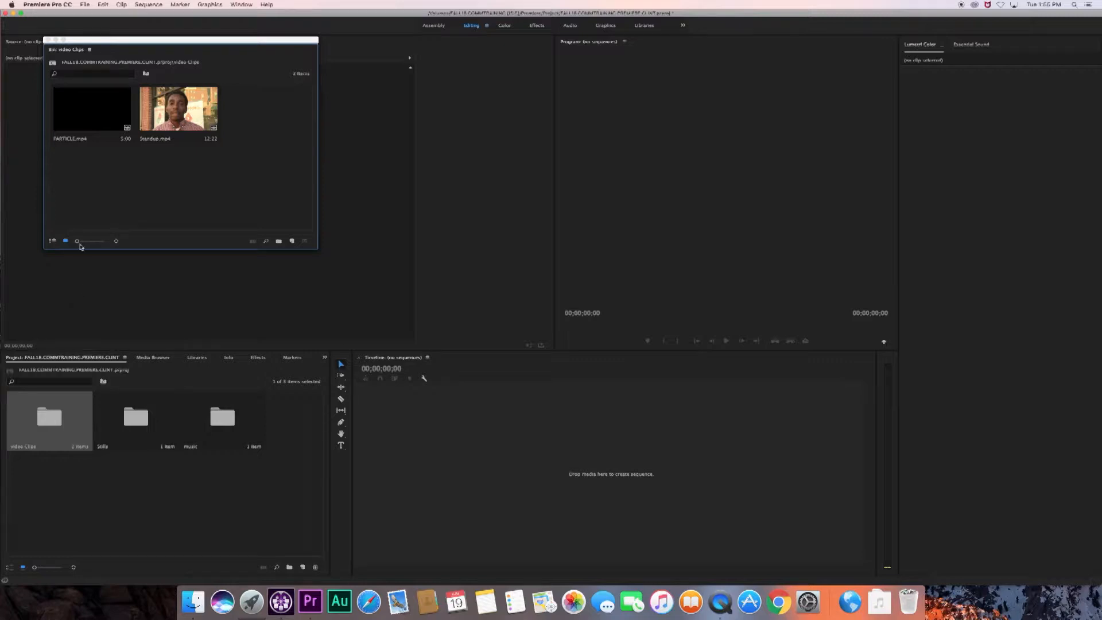
Step: Create a sequence from Standup.mp4 and move it out of the video Clips bin to the project's top level
left_click(168, 112)
left_click_drag(169, 112, 414, 463)
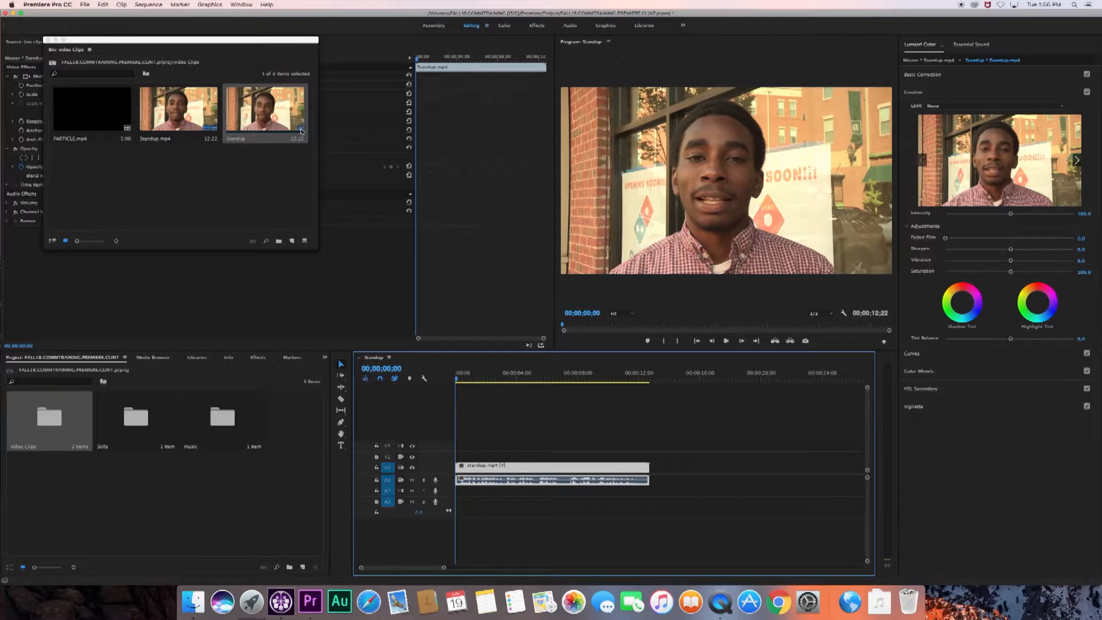
left_click(249, 102)
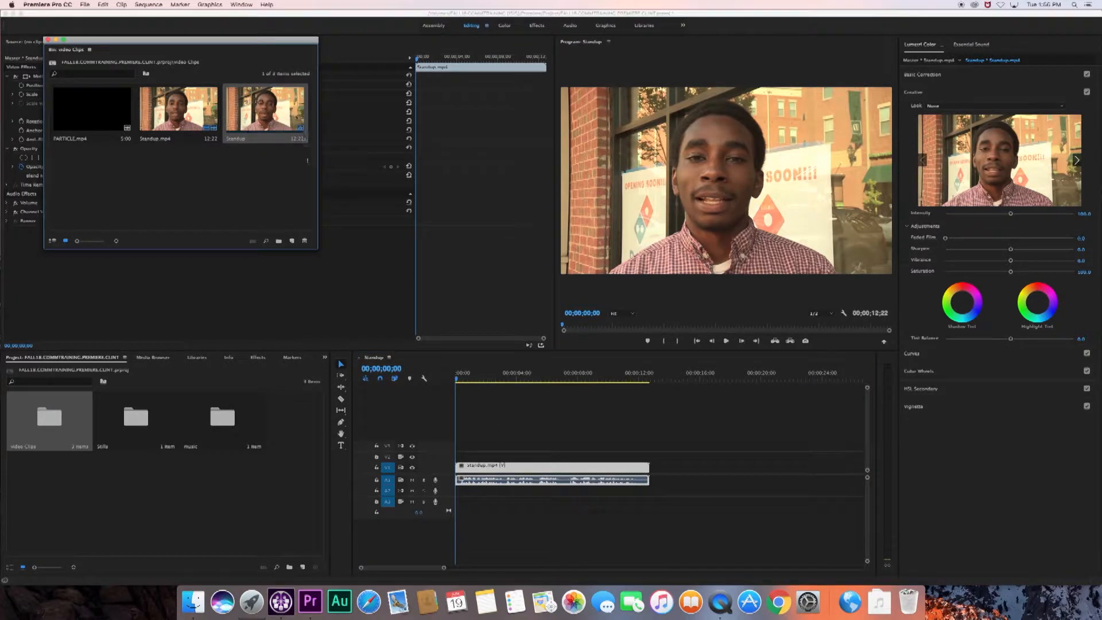
left_click_drag(266, 117, 289, 448)
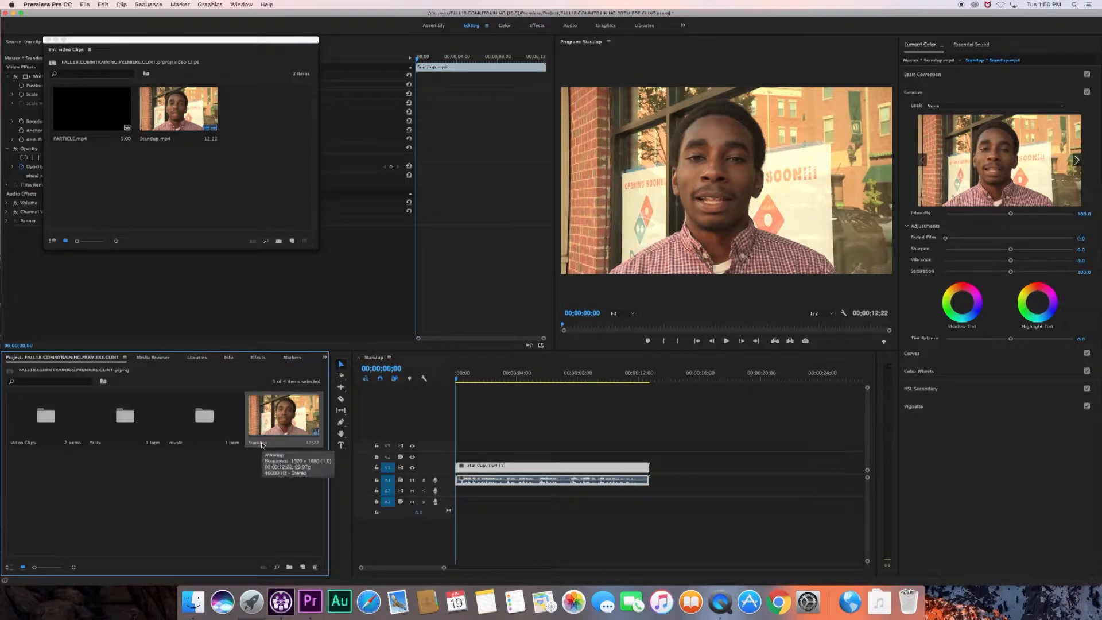
Step: Rename the Standup sequence as FALL18.COMMTRAINING.PREMIERE followed by the editor's first name
left_click(260, 444)
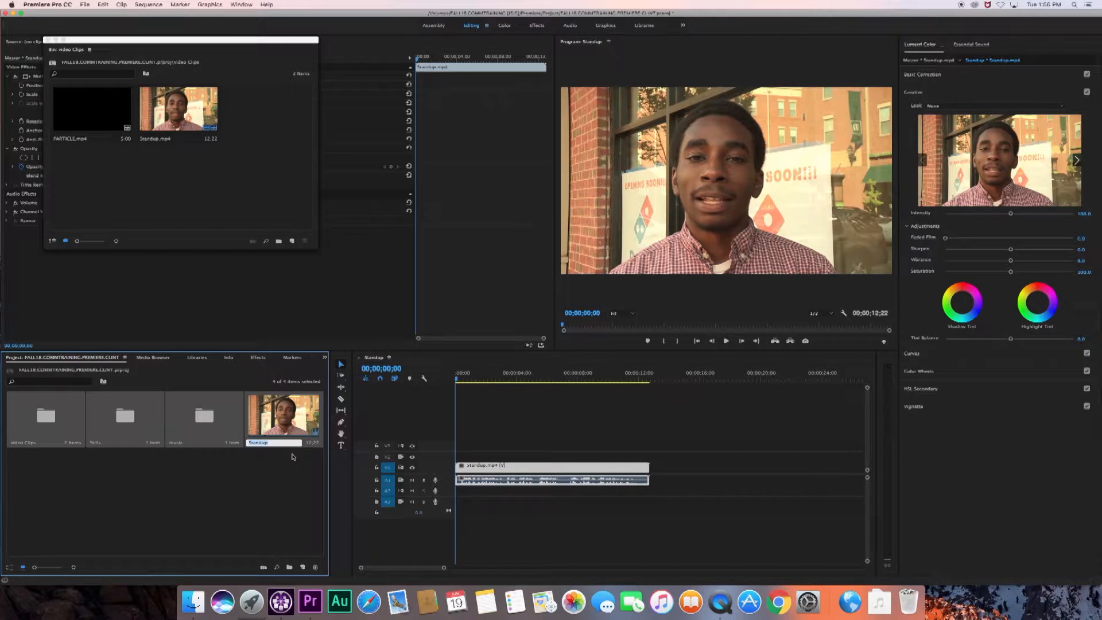
type("FA")
type("LL18.COMMTRAINING.")
type("PREMIERE")
type(".CLINT")
left_click(566, 419)
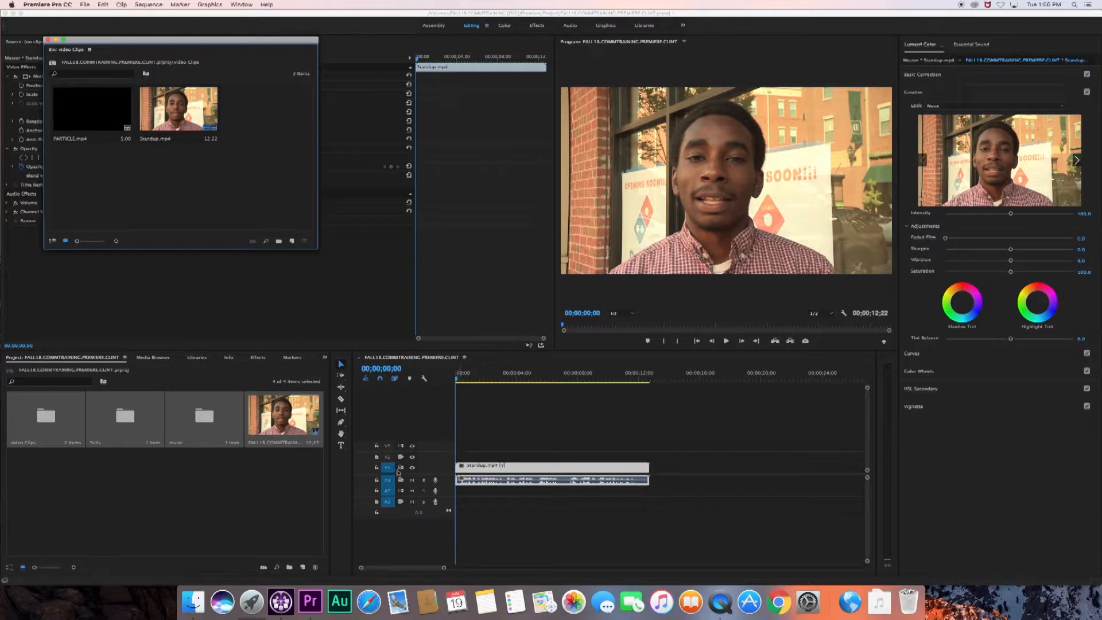
Step: Lock tracks V1 and A1, and place PARTICLE.mp4 on V2 and A2 at about 12 seconds, overlapping the standup clip's end
left_click(378, 469)
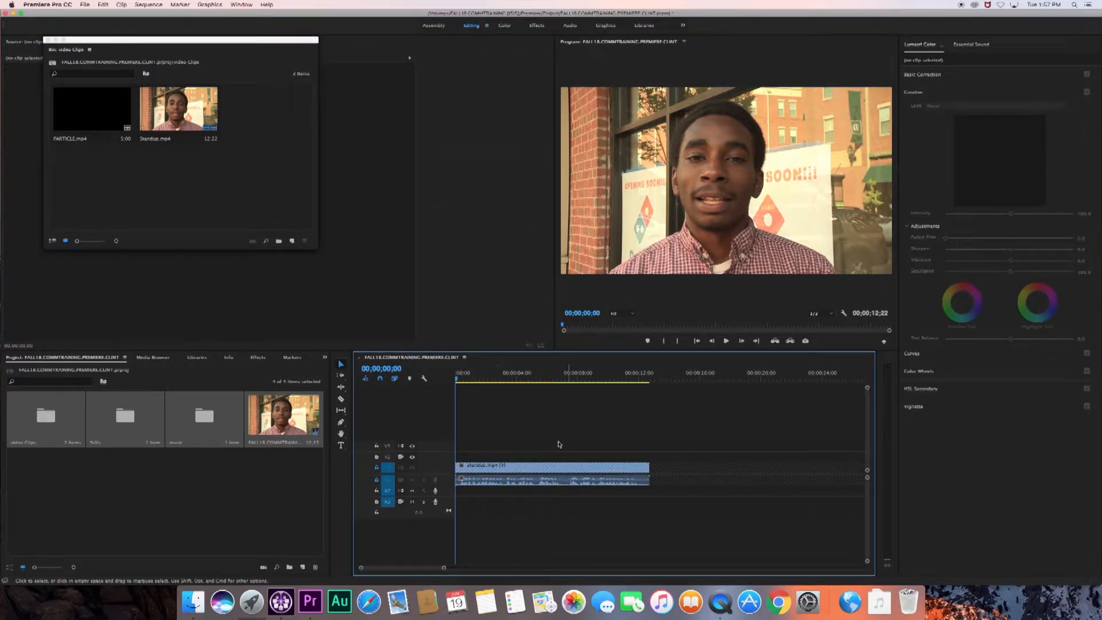
left_click(89, 104)
left_click_drag(201, 118, 638, 459)
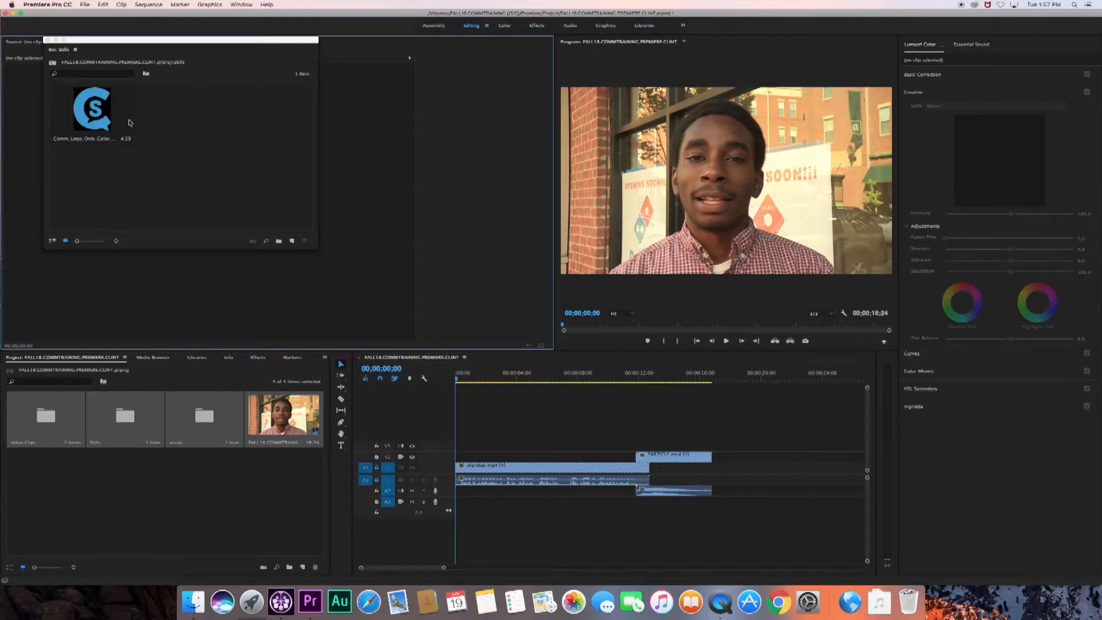
Step: Place the Comm logo still on V2 and the News_Theme_1.mp3 music on A3, both at the start of the sequence
left_click_drag(91, 114, 423, 453)
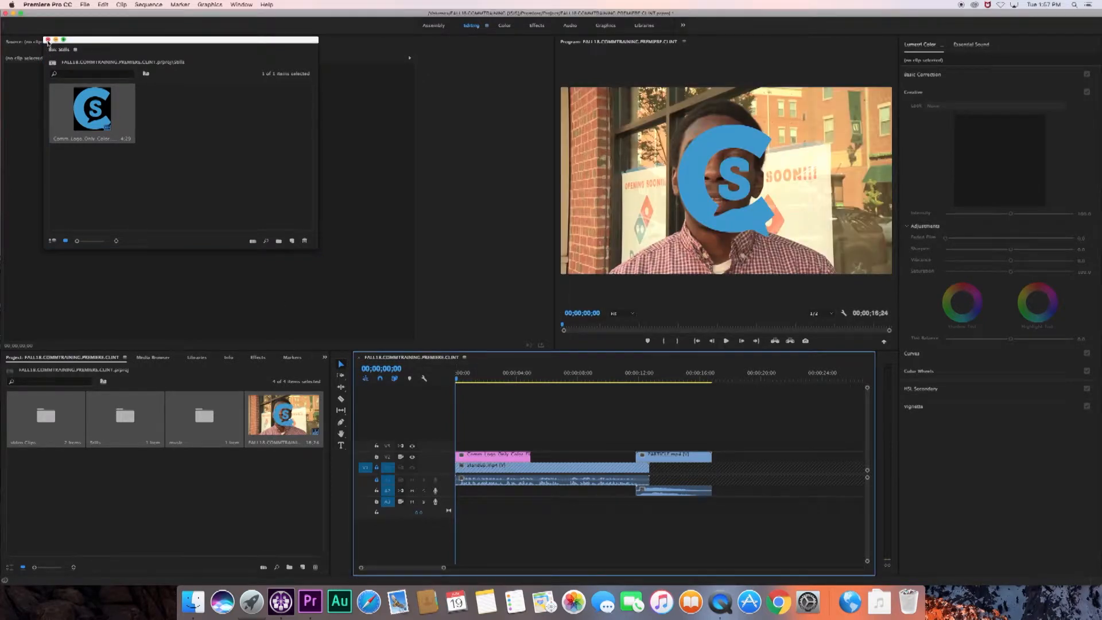
left_click(47, 39)
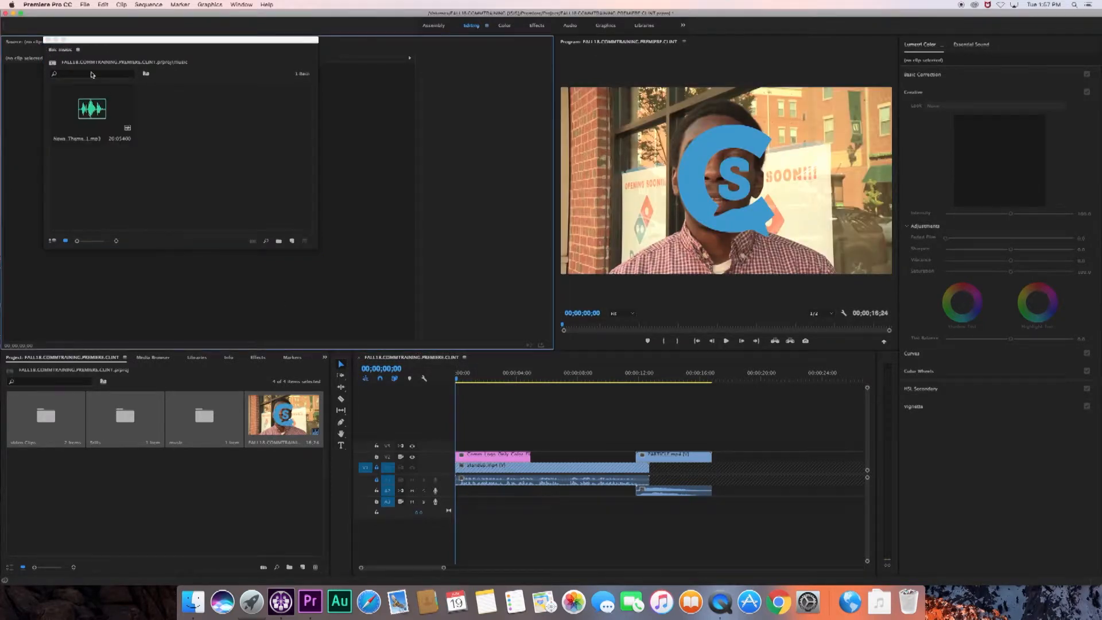
left_click(83, 118)
left_click_drag(82, 118, 463, 505)
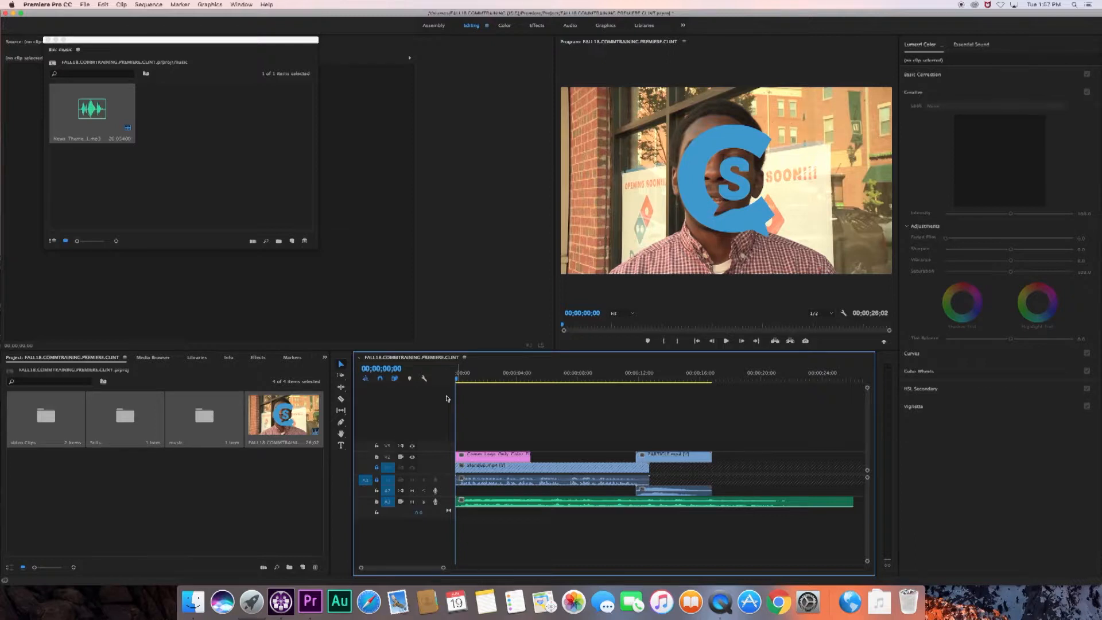
Step: Move the Standup clip to start at about 4 seconds and PARTICLE.mp4 to about 16 seconds, then play the sequence from its start
key("space")
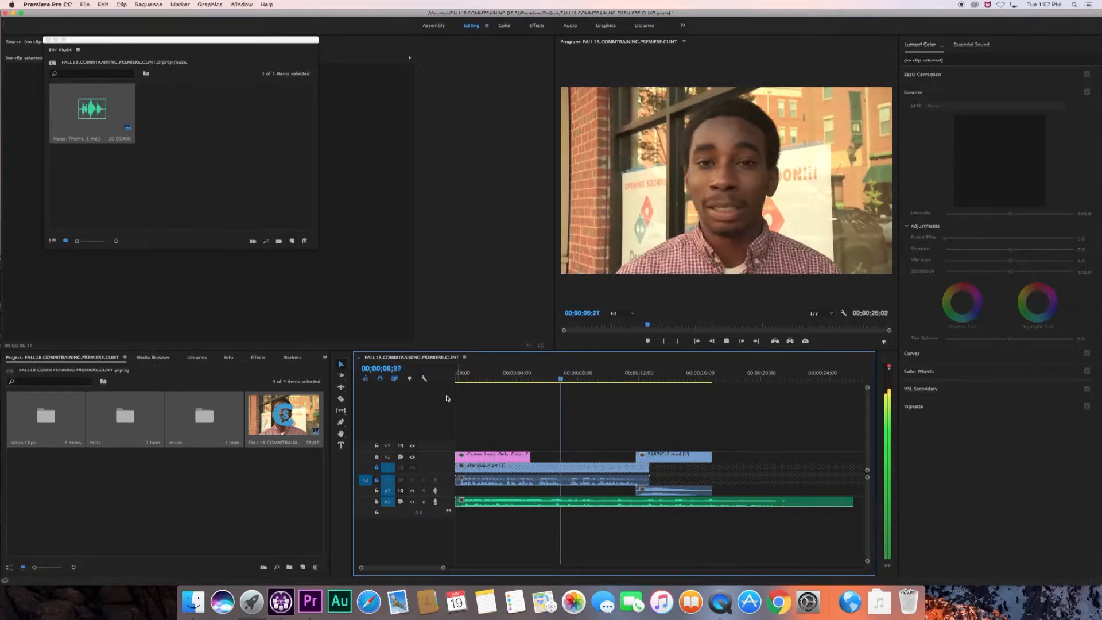
key("space")
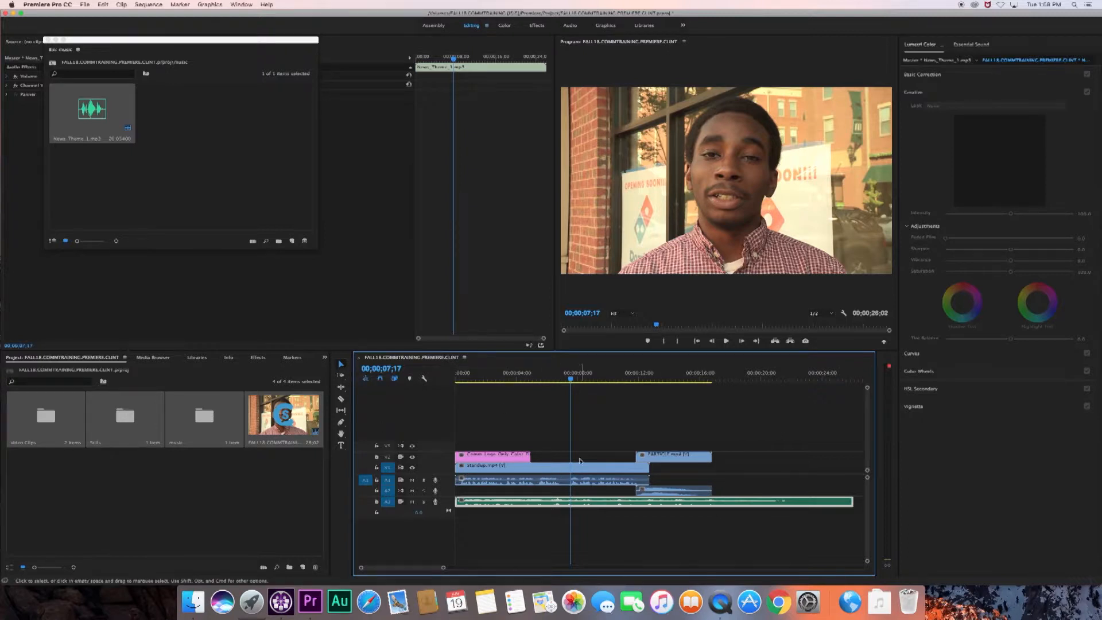
left_click_drag(469, 471, 530, 475)
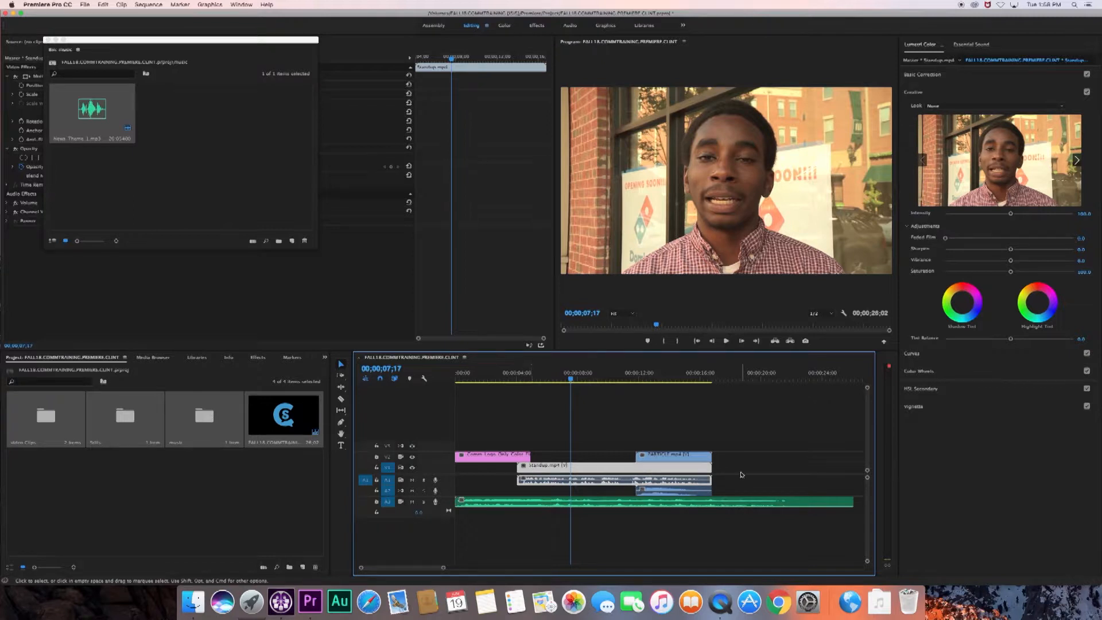
left_click_drag(664, 456, 708, 462)
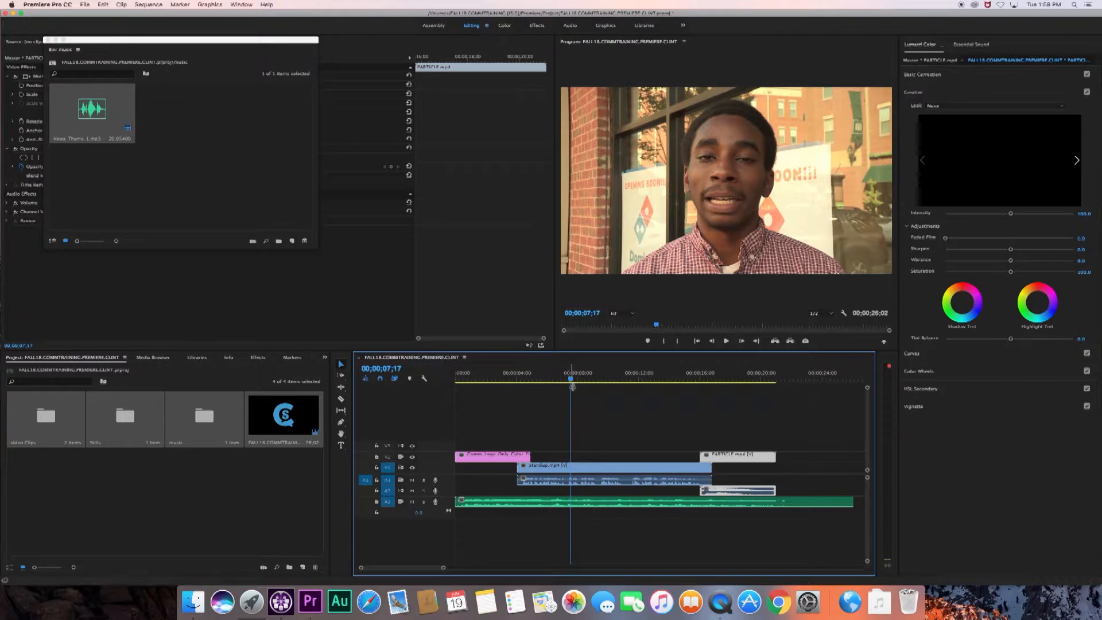
key("Home")
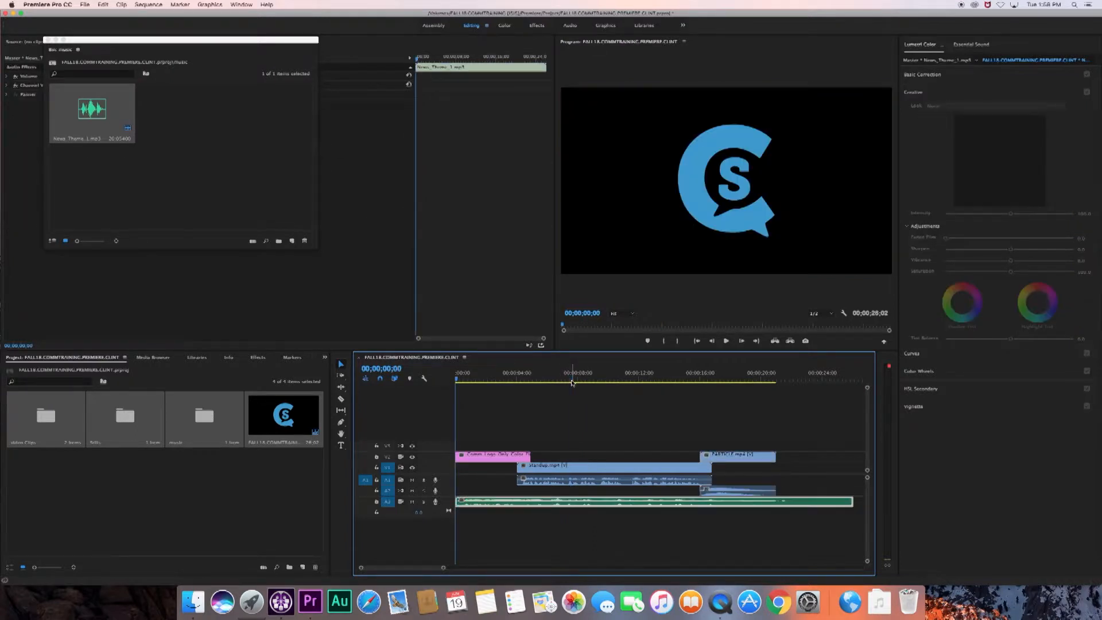
key("space")
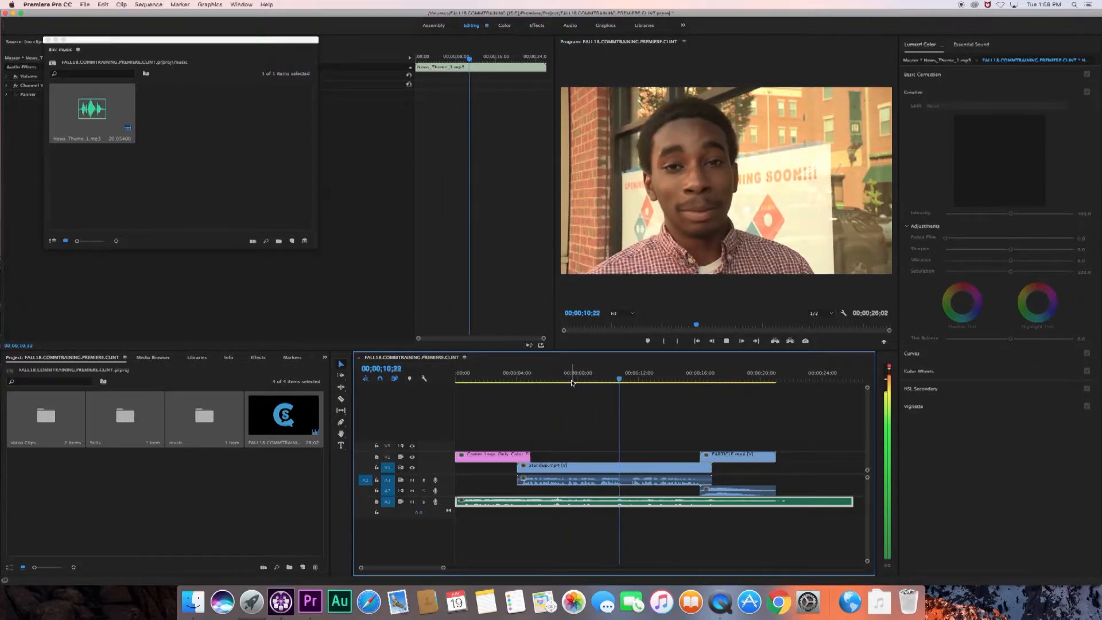
key("space")
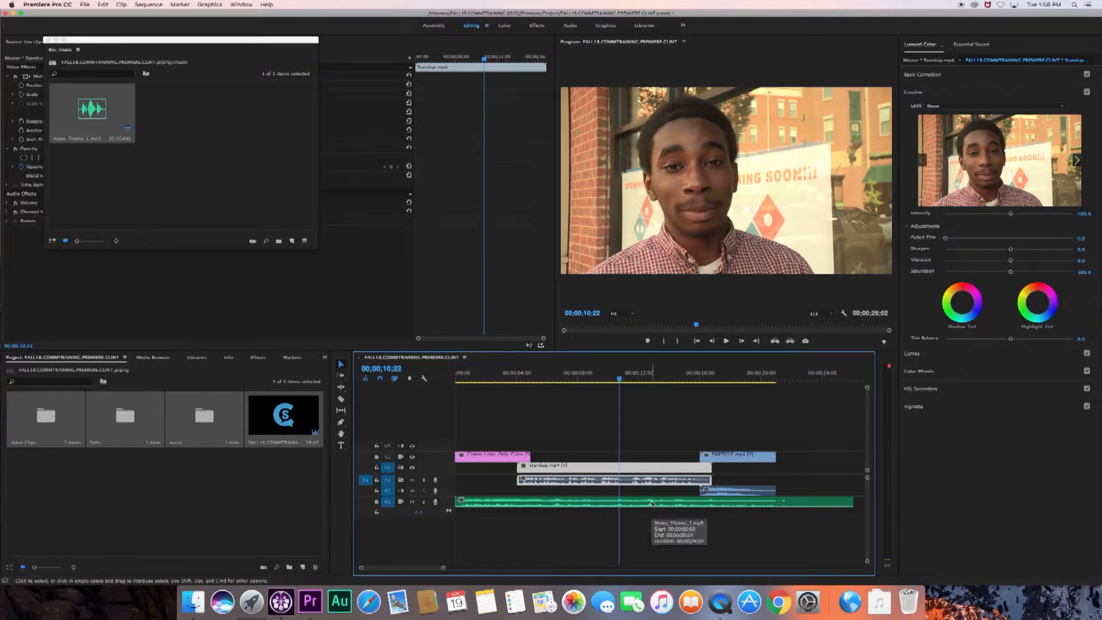
Step: Trim the News_Theme_1.mp3 music to the Standup clip's end and split it with the Razor tool where the Comm logo still ends
key("minus")
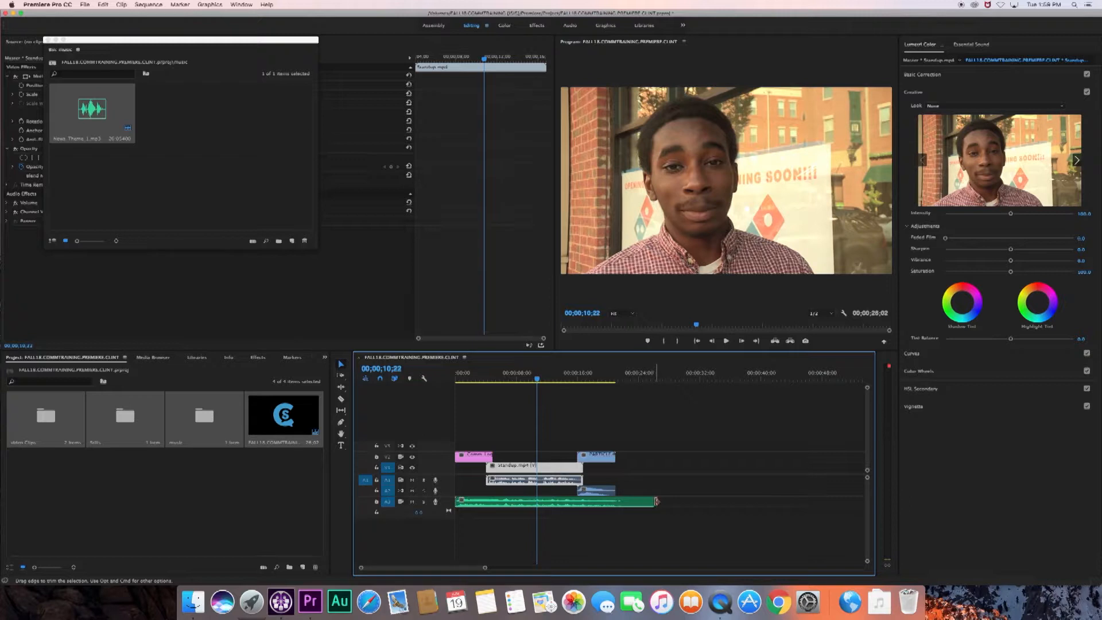
left_click_drag(657, 503, 583, 505)
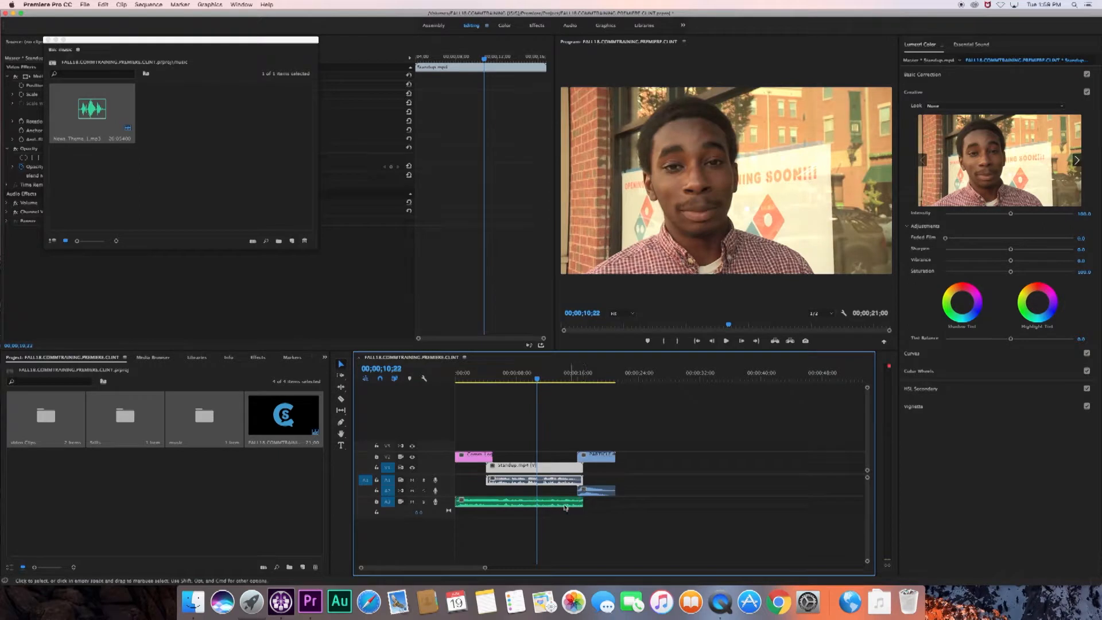
left_click(341, 399)
left_click_drag(540, 380, 493, 384)
key("Left")
key("Left")
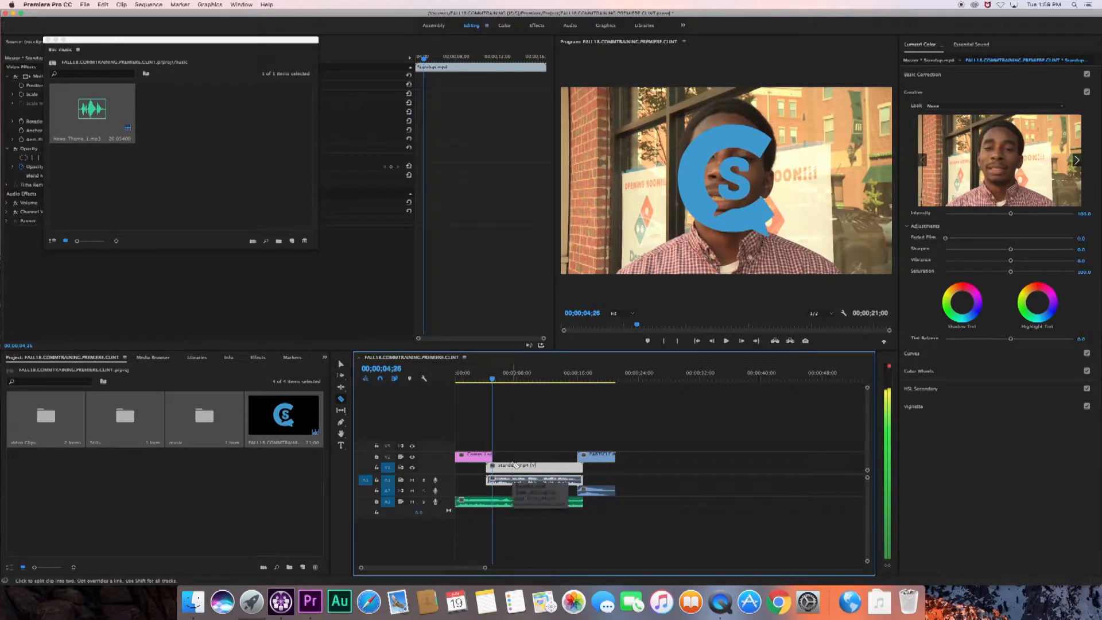
left_click(496, 503)
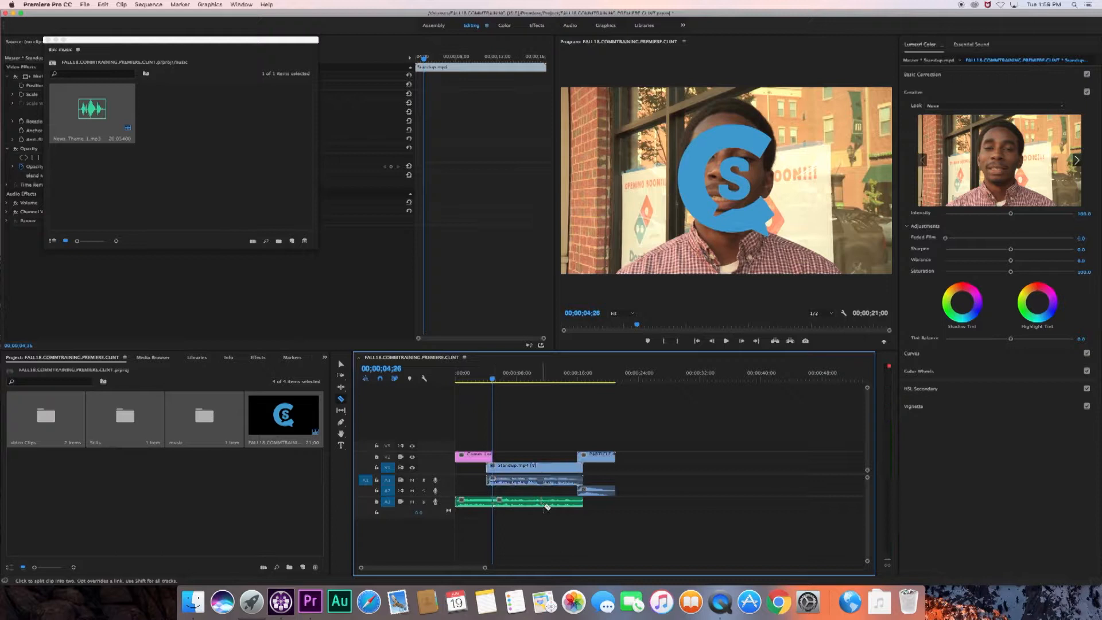
Step: Pull the rear music piece away from the first, extend both of its ends, and delete that piece from A3
left_click(341, 365)
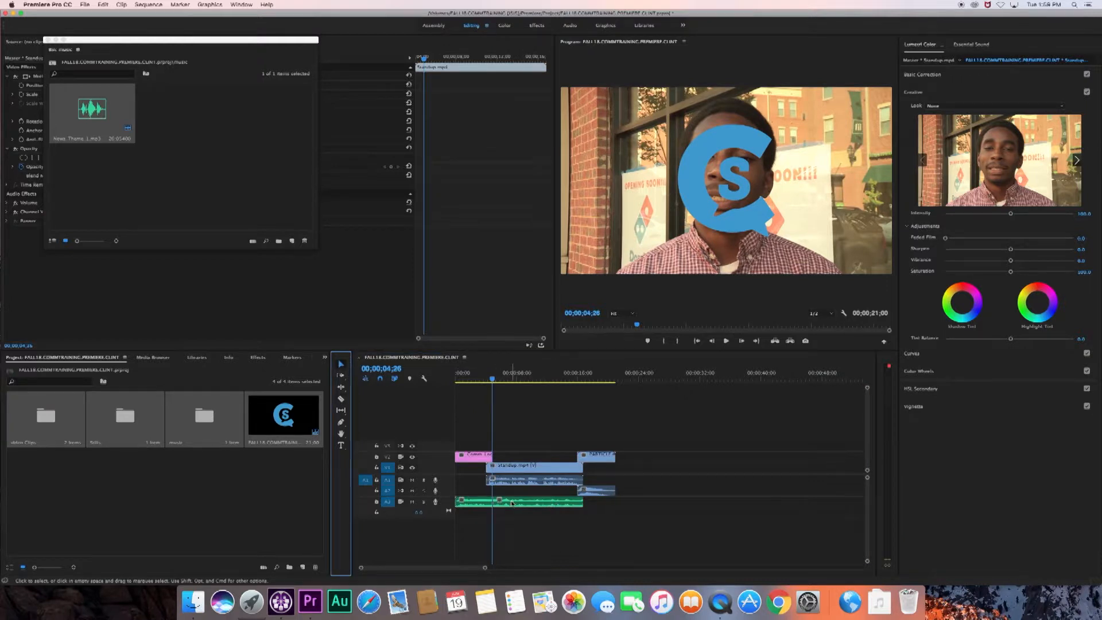
left_click_drag(531, 506, 628, 507)
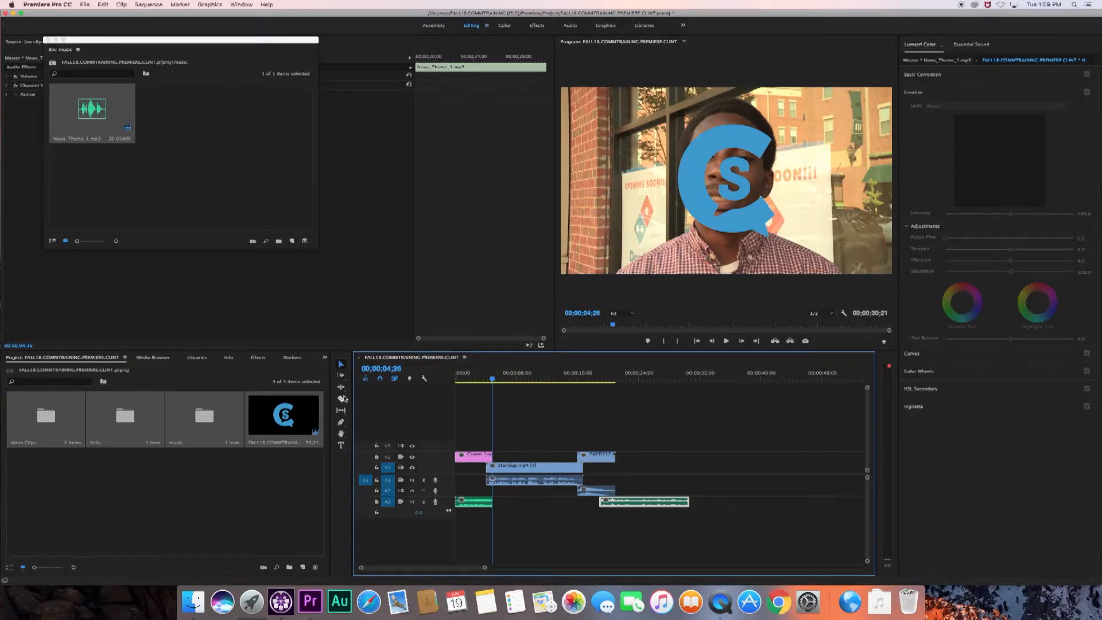
left_click_drag(601, 502, 546, 502)
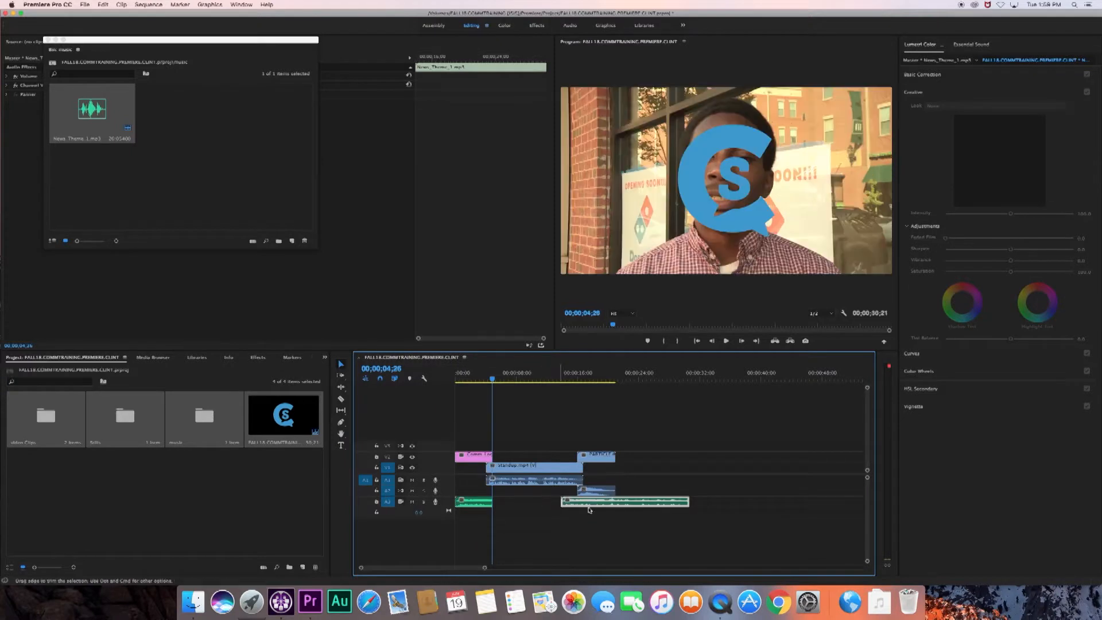
left_click_drag(691, 502, 760, 502)
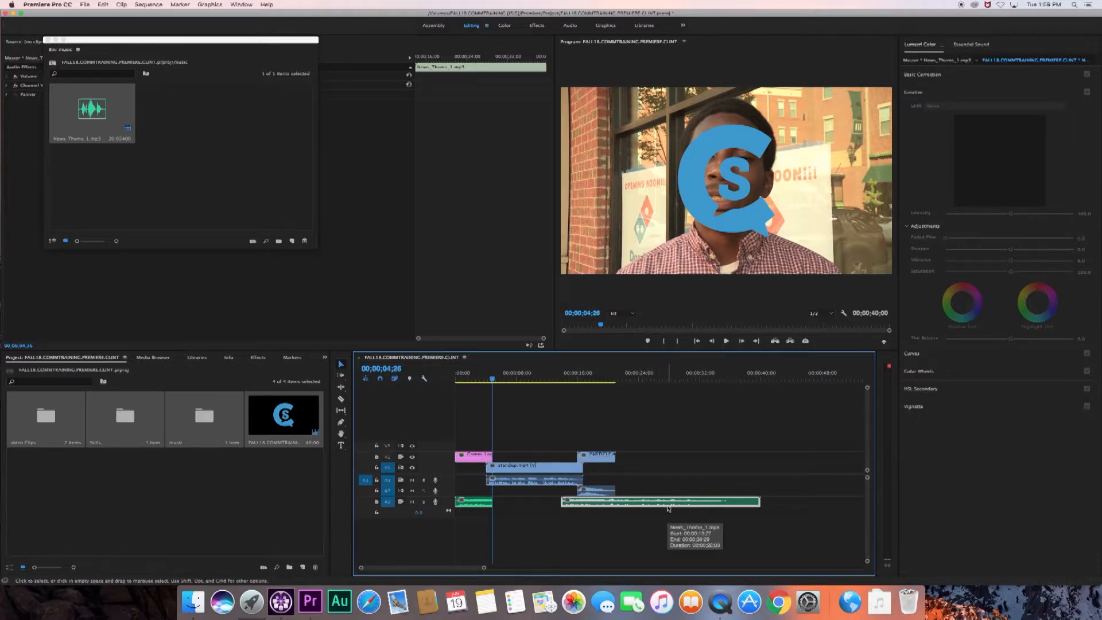
key("Delete")
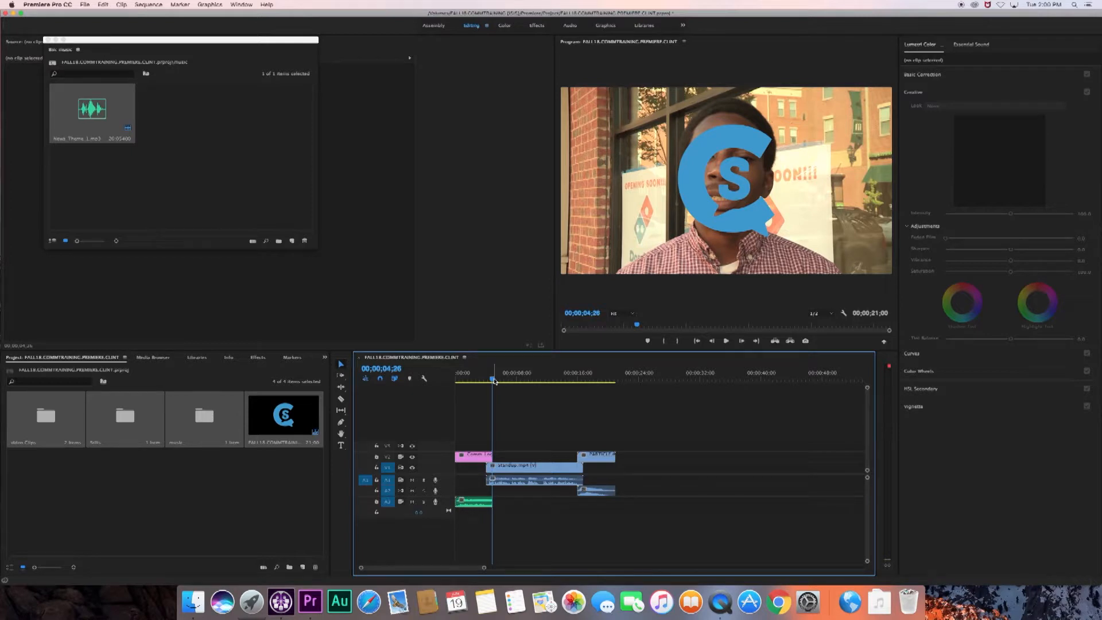
Step: Apply the Film Dissolve video transition to both ends of the Comm logo still and play back the transition into the Standup clip
left_click(258, 358)
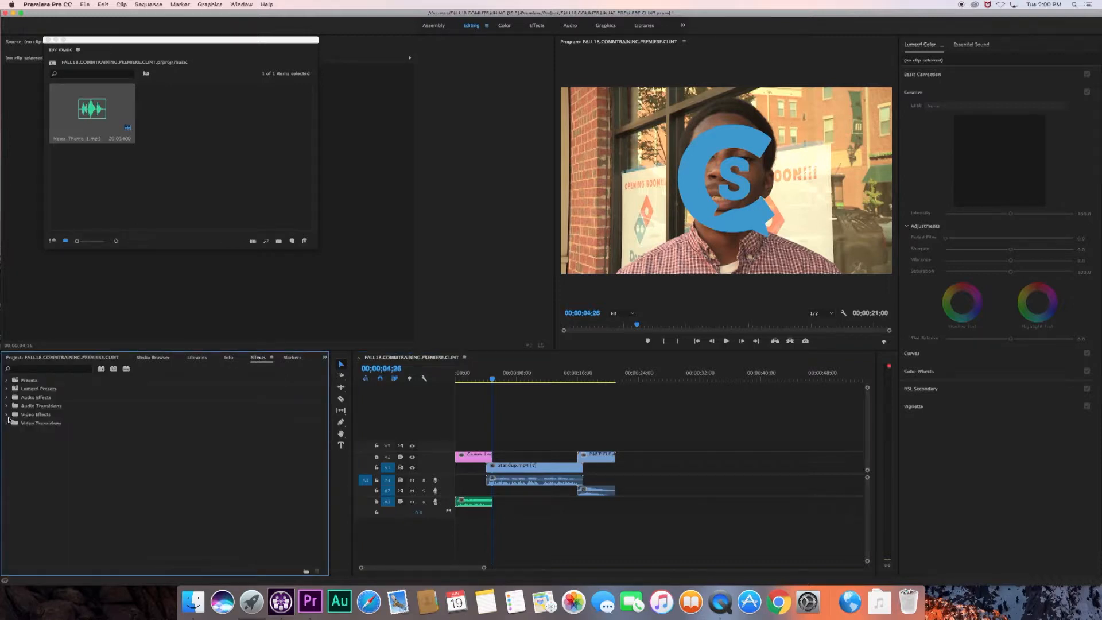
left_click(6, 425)
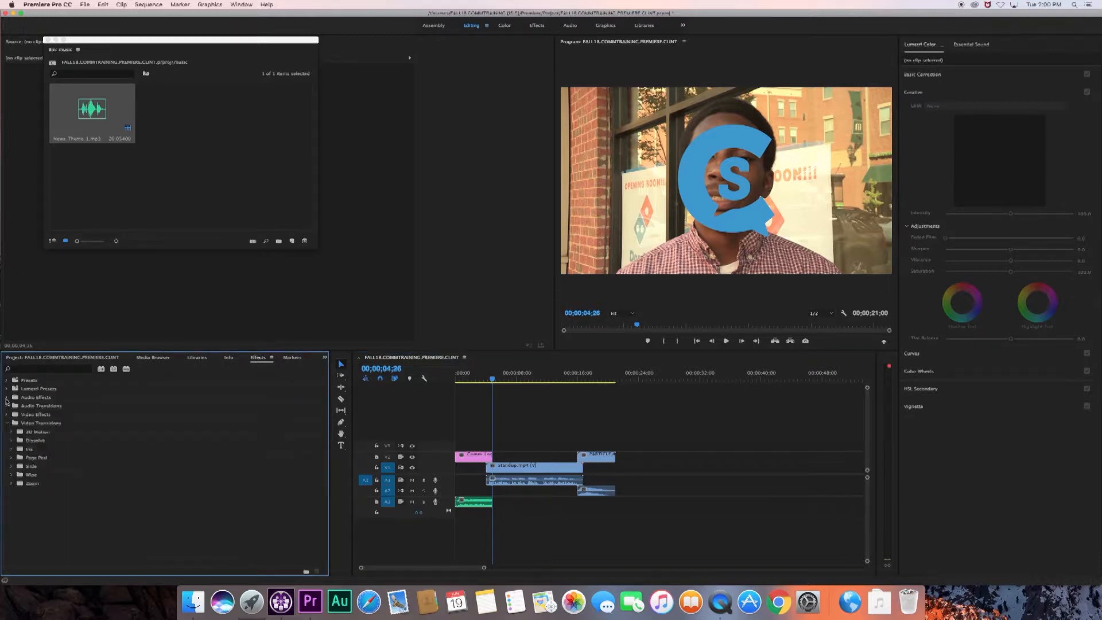
left_click(7, 406)
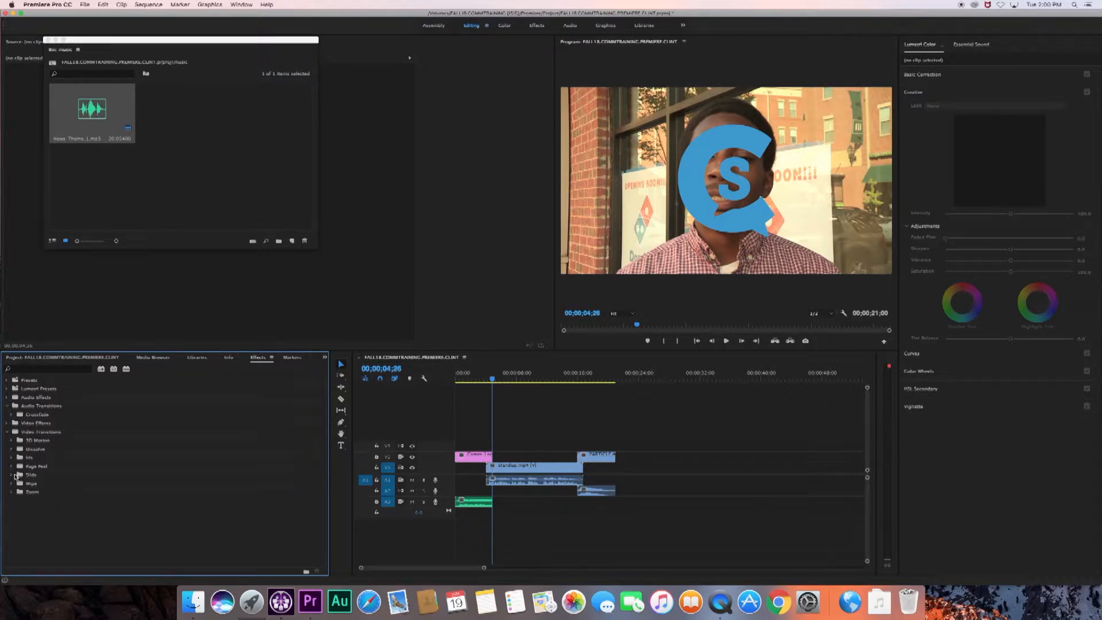
left_click(11, 449)
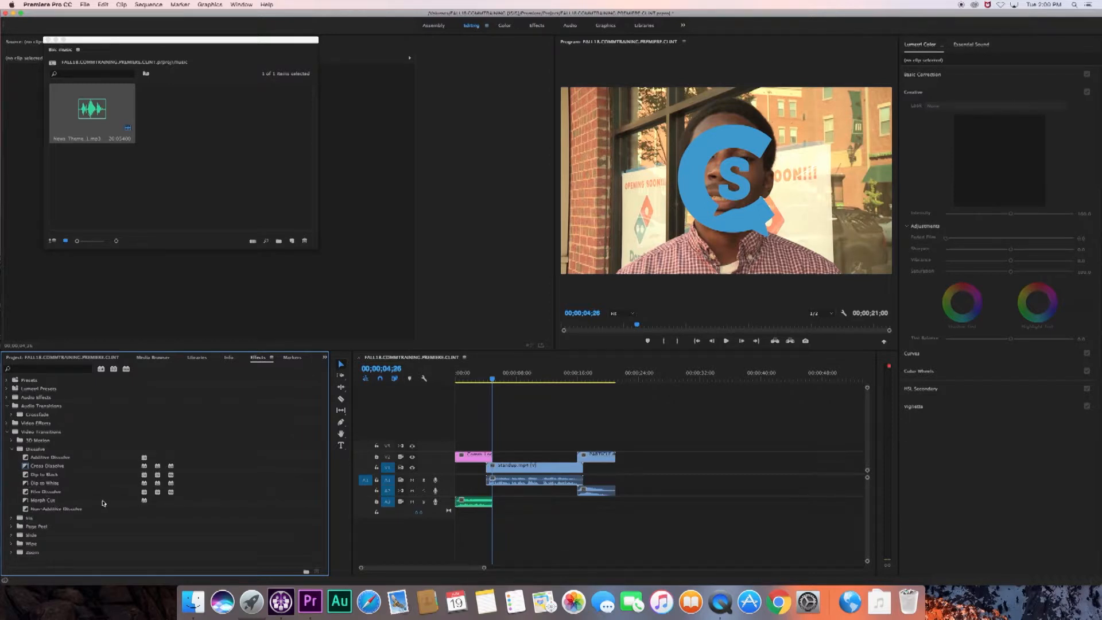
left_click_drag(36, 493, 460, 458)
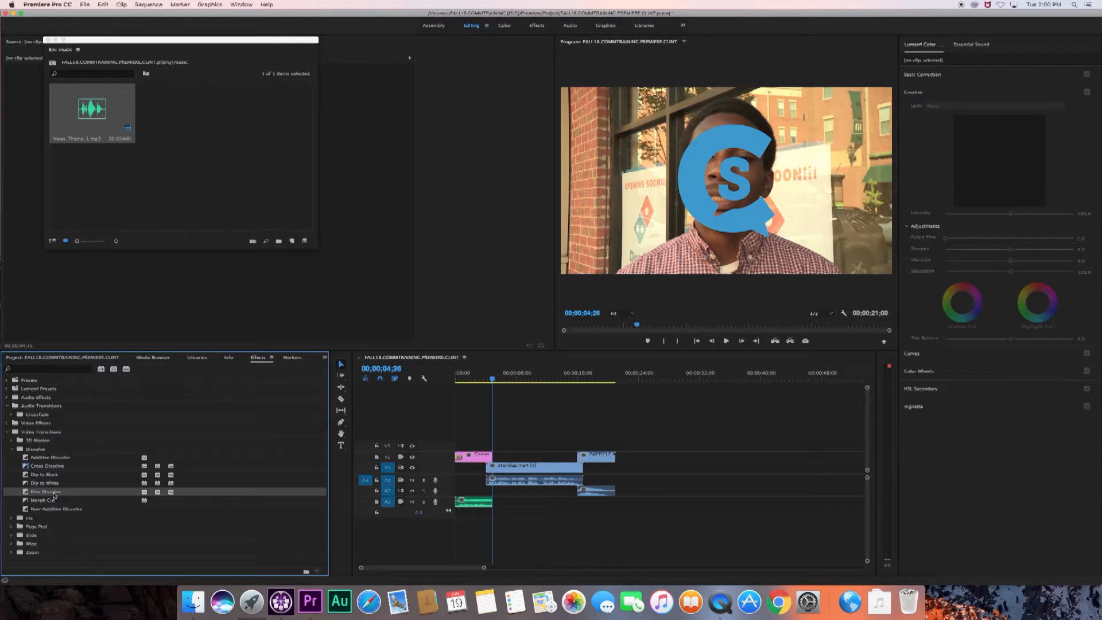
left_click_drag(55, 494, 489, 458)
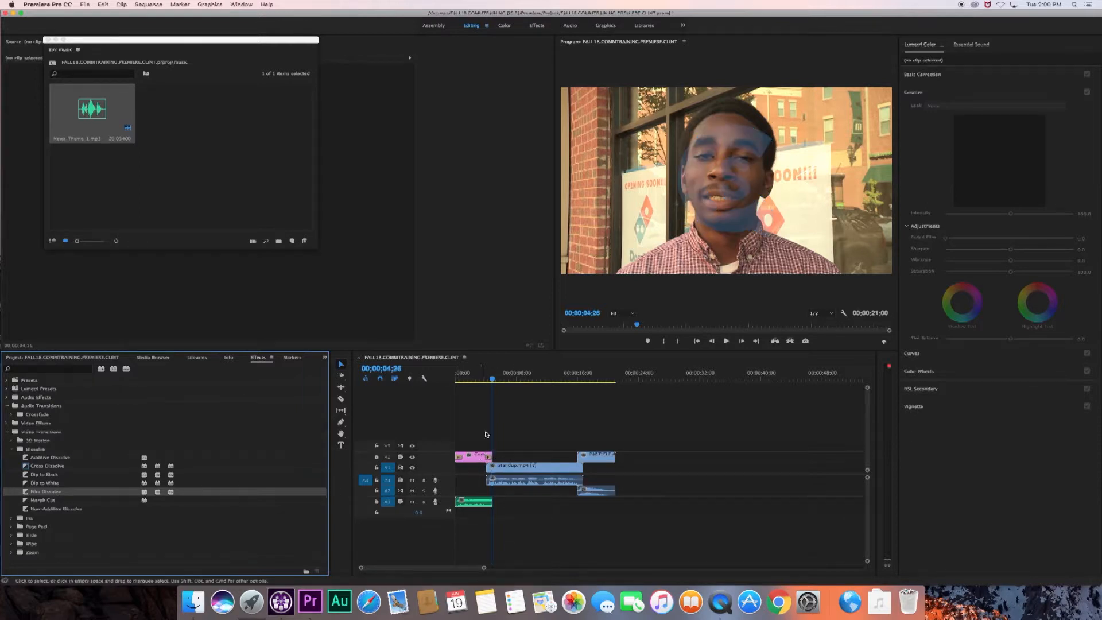
left_click_drag(492, 379, 486, 384)
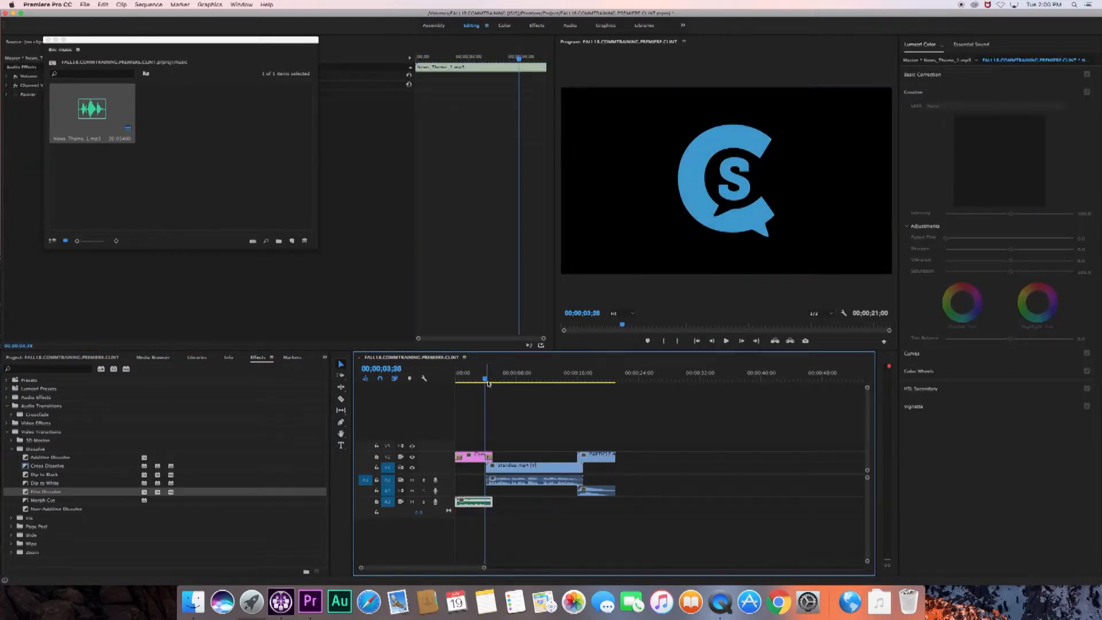
key("space")
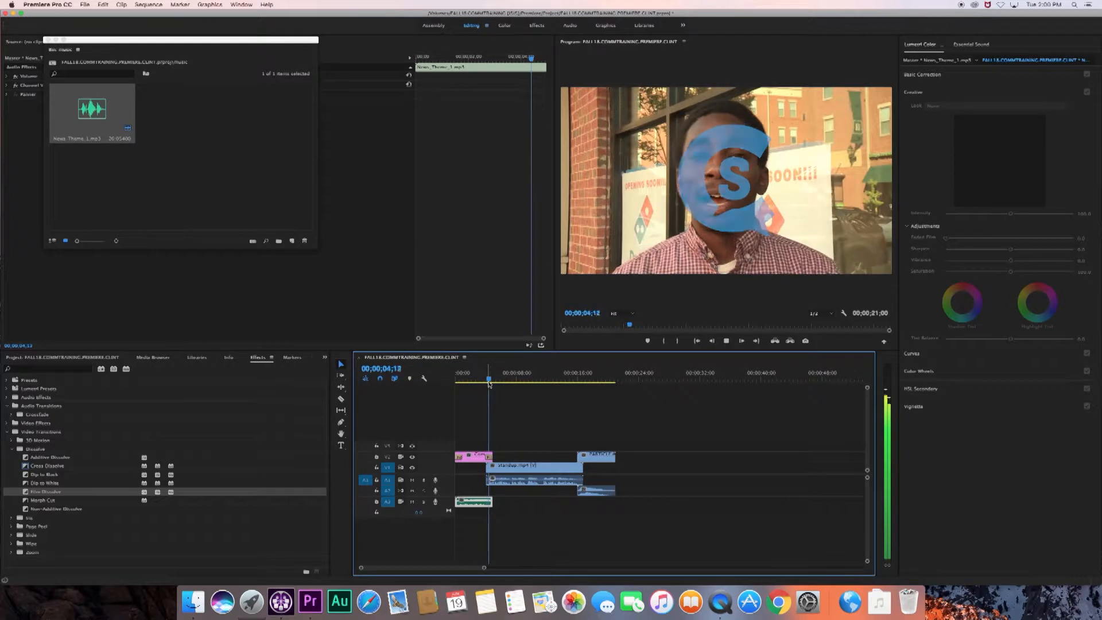
key("space")
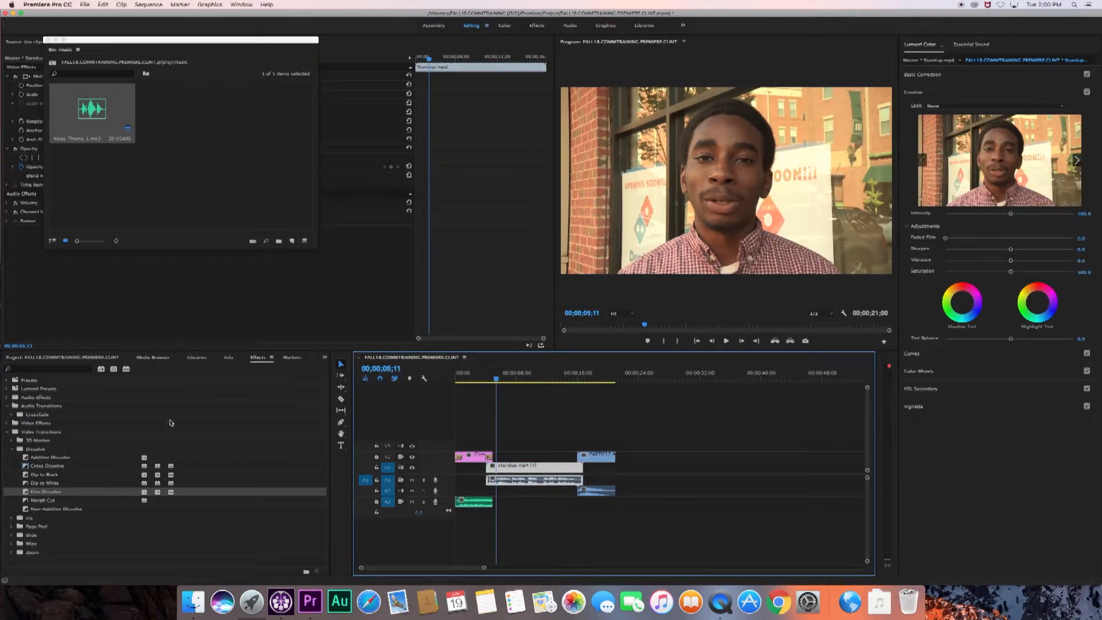
Step: Apply Film Dissolve to both ends of the Standup video clip and of the PARTICLE.mp4 video clip
left_click_drag(34, 494, 582, 471)
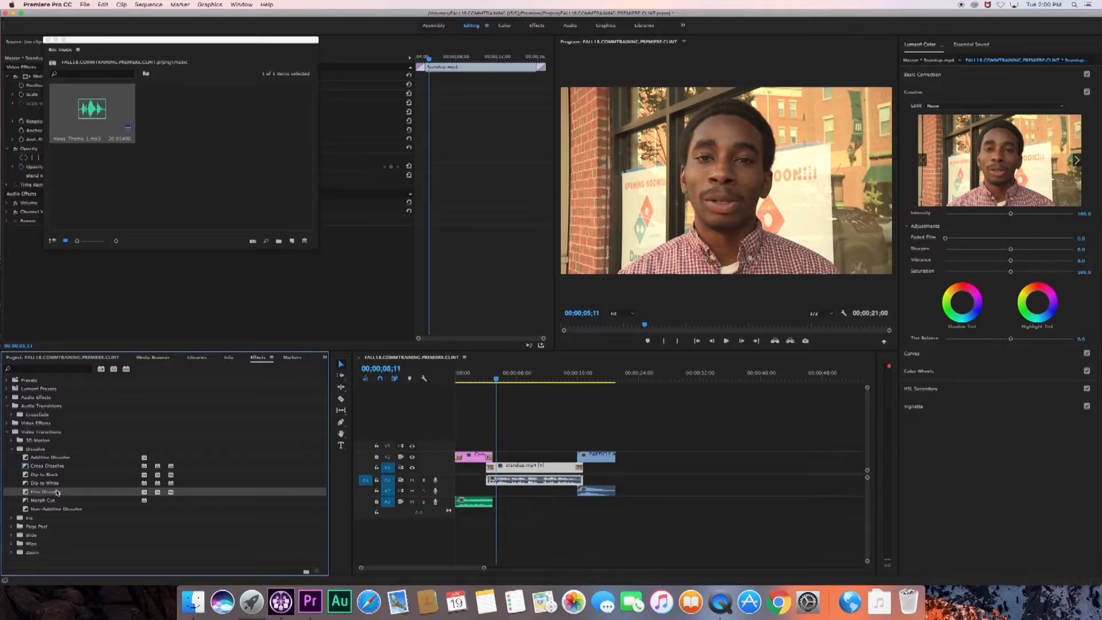
left_click_drag(58, 493, 611, 457)
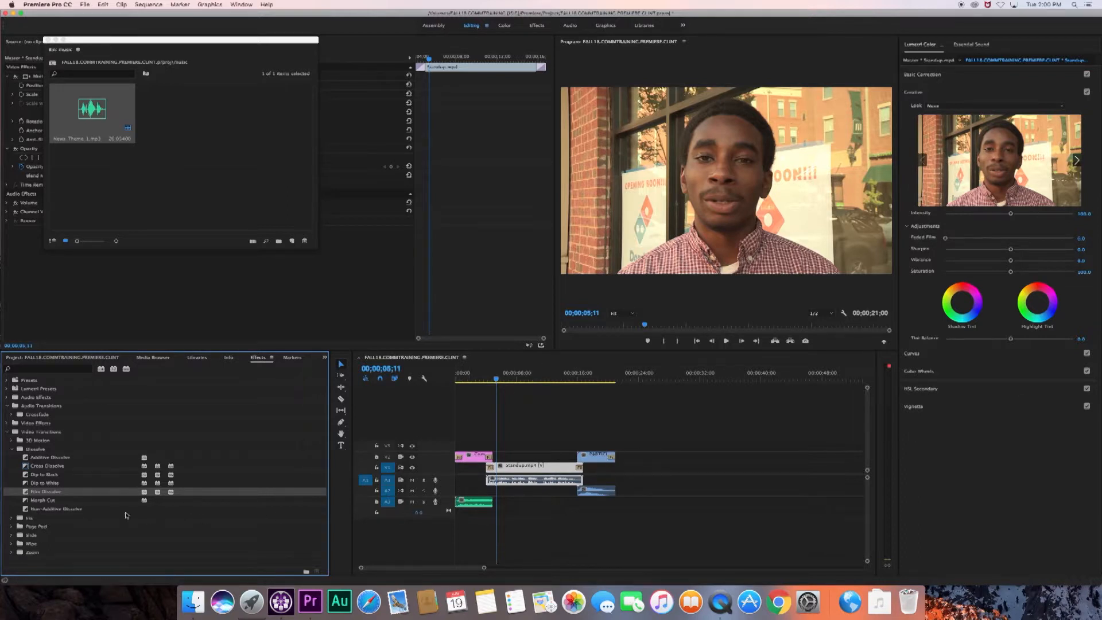
left_click_drag(55, 493, 579, 462)
Step: Apply the Exponential Fade audio transition to both ends of the music, the Standup audio and the PARTICLE.mp4 audio
left_click(11, 414)
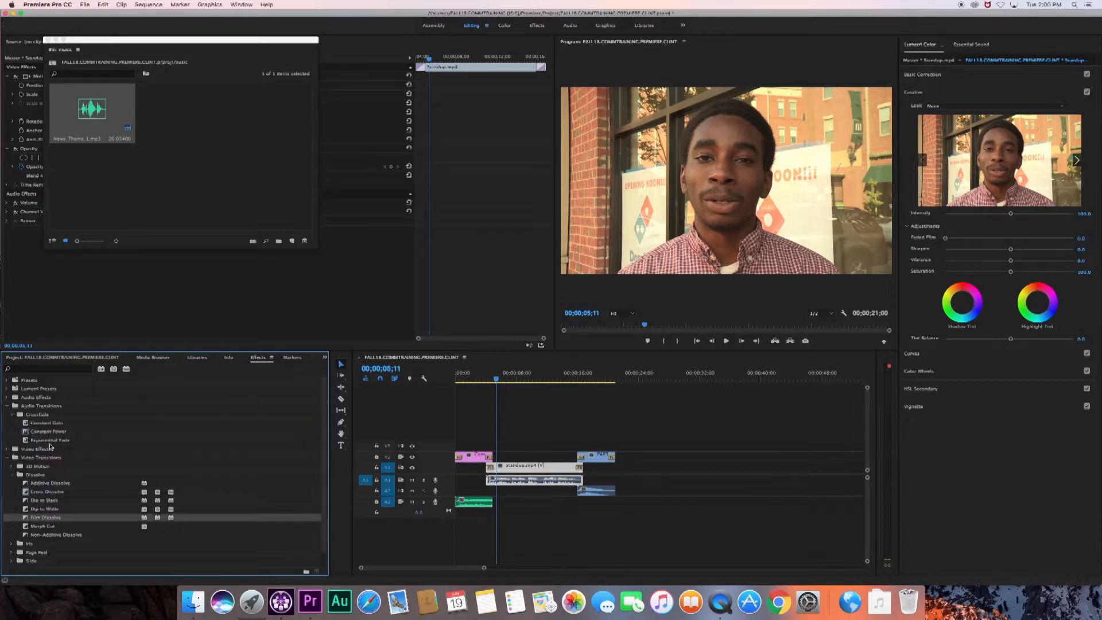
left_click(49, 442)
left_click_drag(49, 443, 465, 505)
left_click_drag(46, 443, 489, 505)
left_click_drag(39, 442, 493, 488)
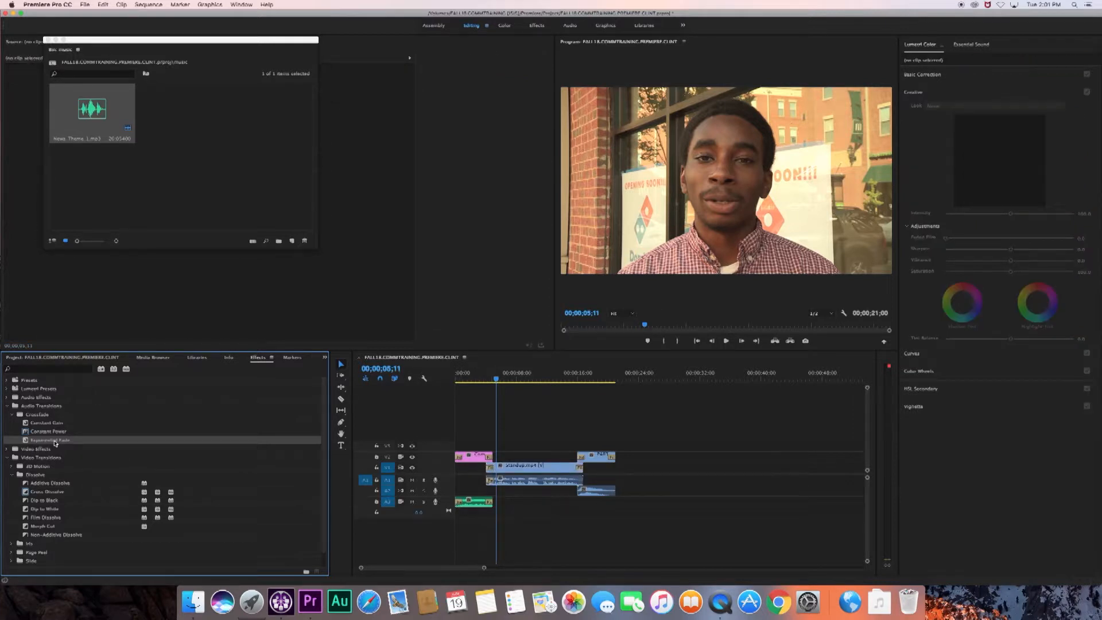
left_click_drag(131, 446, 581, 484)
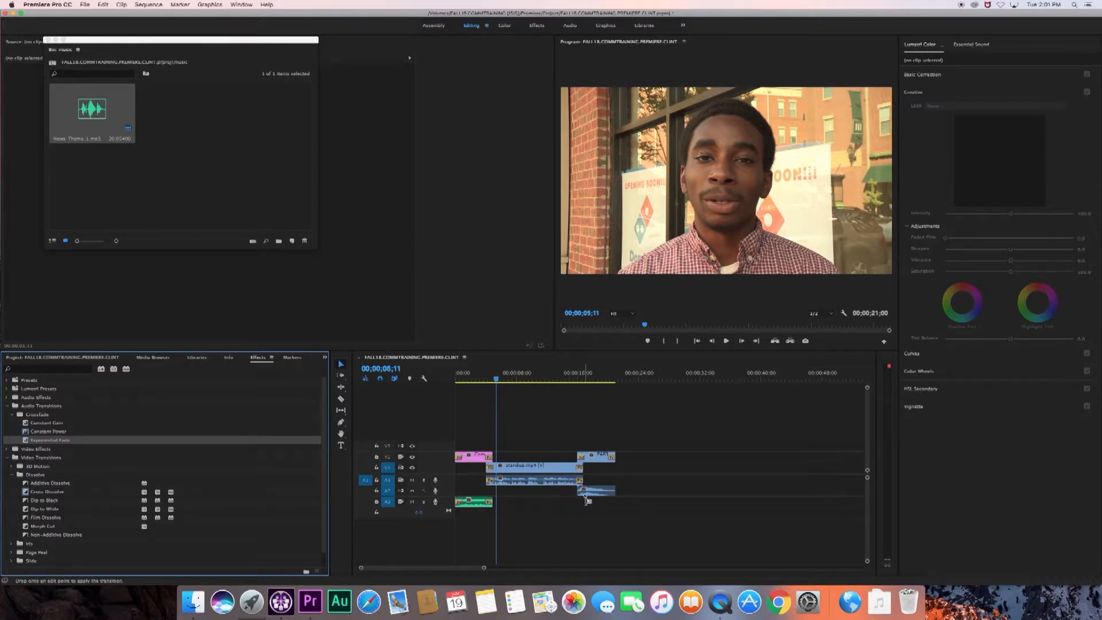
left_click_drag(63, 441, 582, 493)
left_click_drag(63, 440, 613, 492)
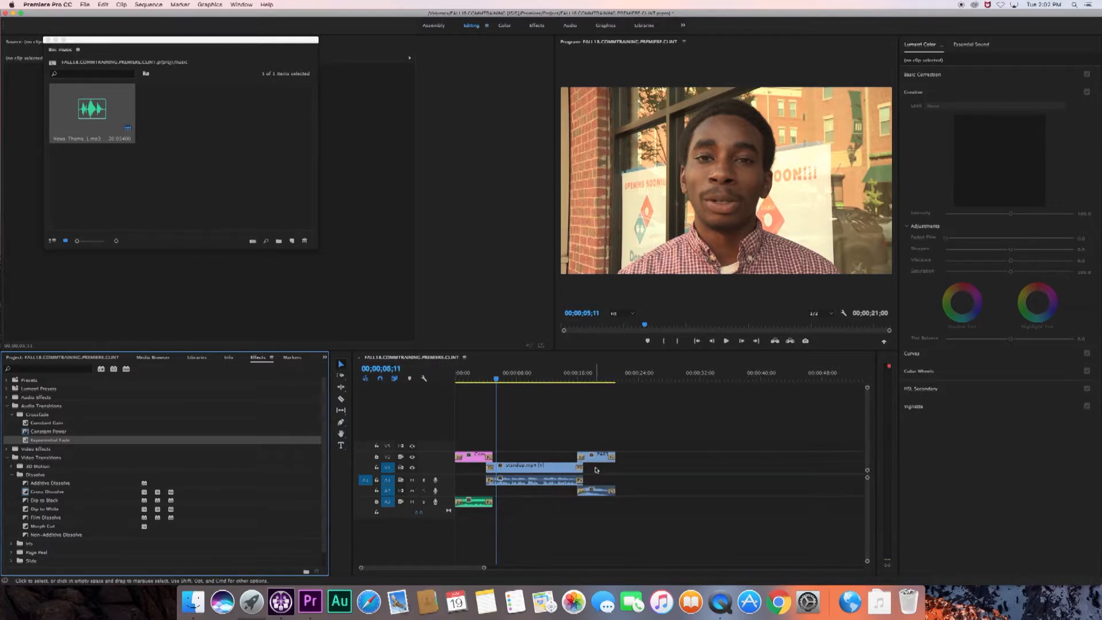
Step: Play the sequence from the start and again from about 14 seconds to the end to check the transitions and fades
left_click(516, 388)
key("Home")
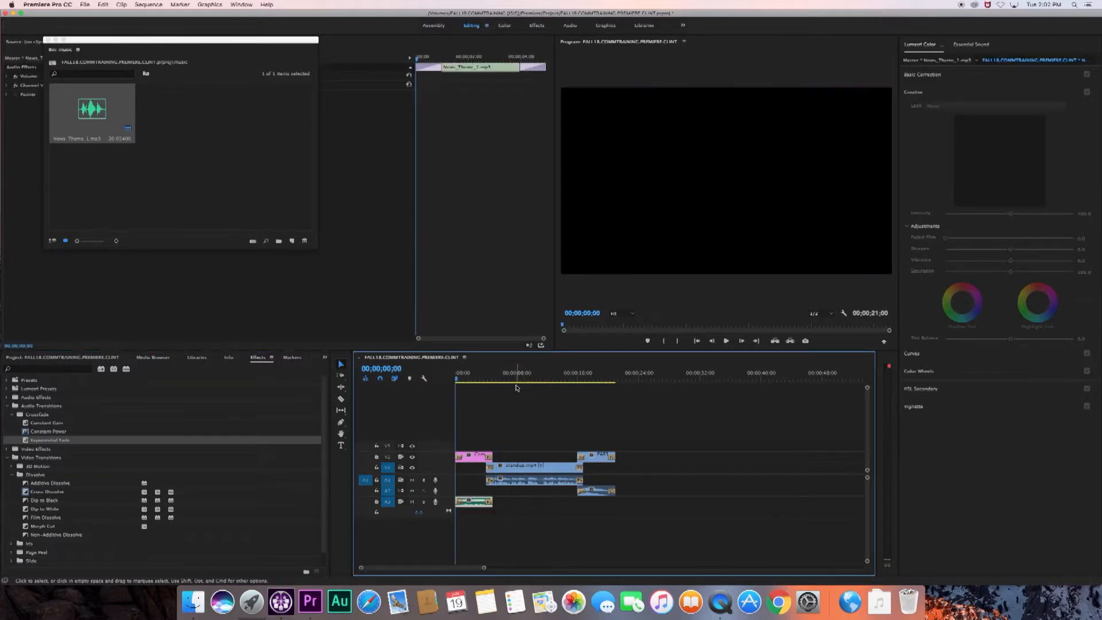
key("space")
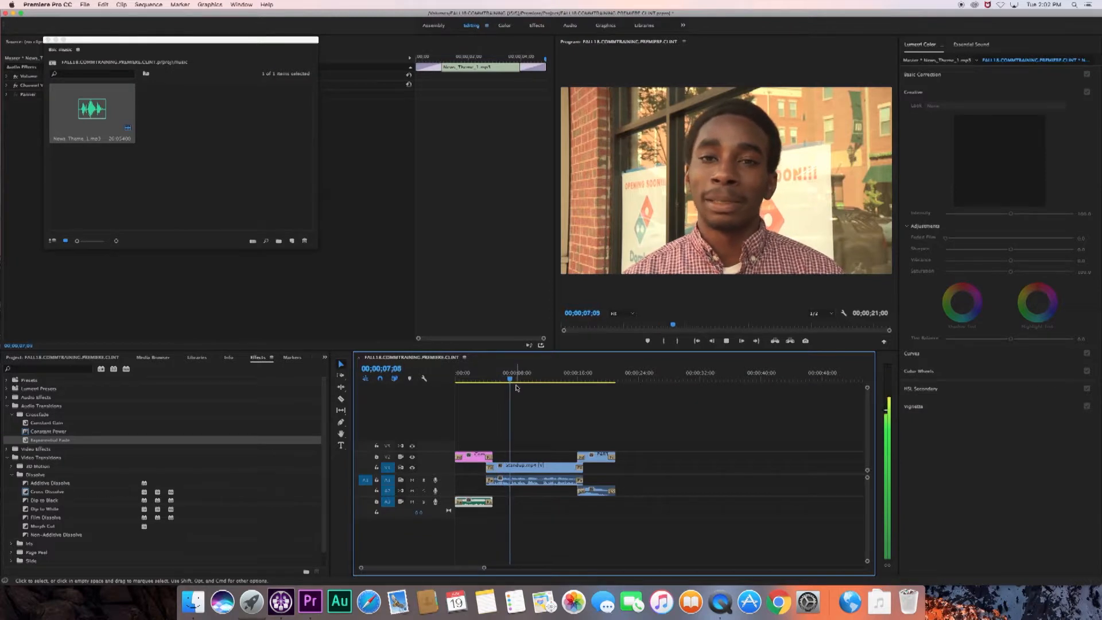
key("space")
left_click(564, 378)
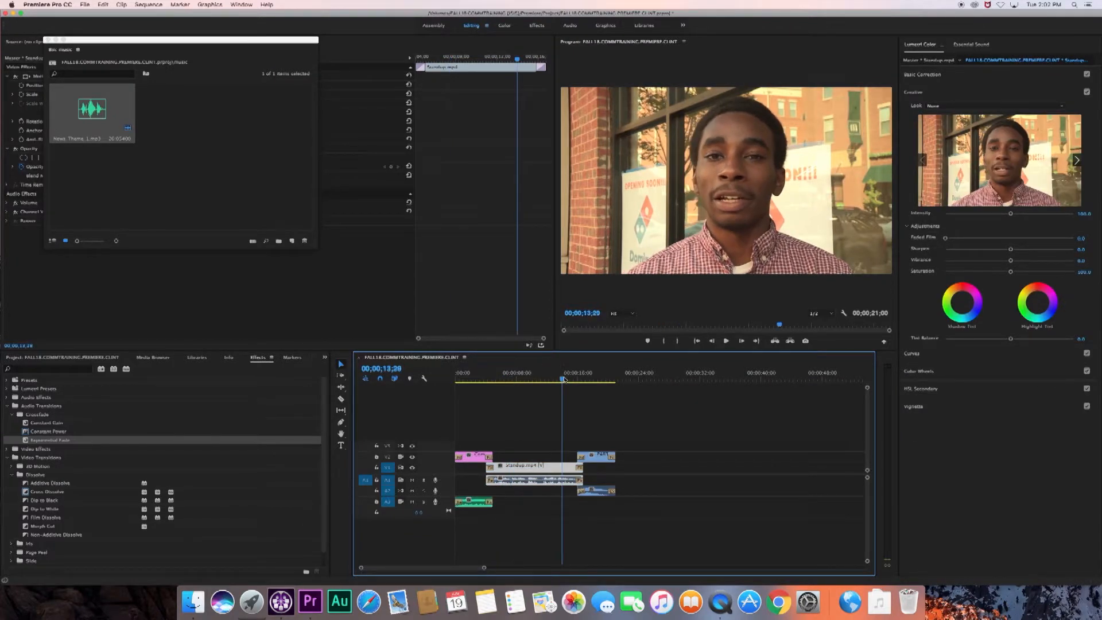
key("space")
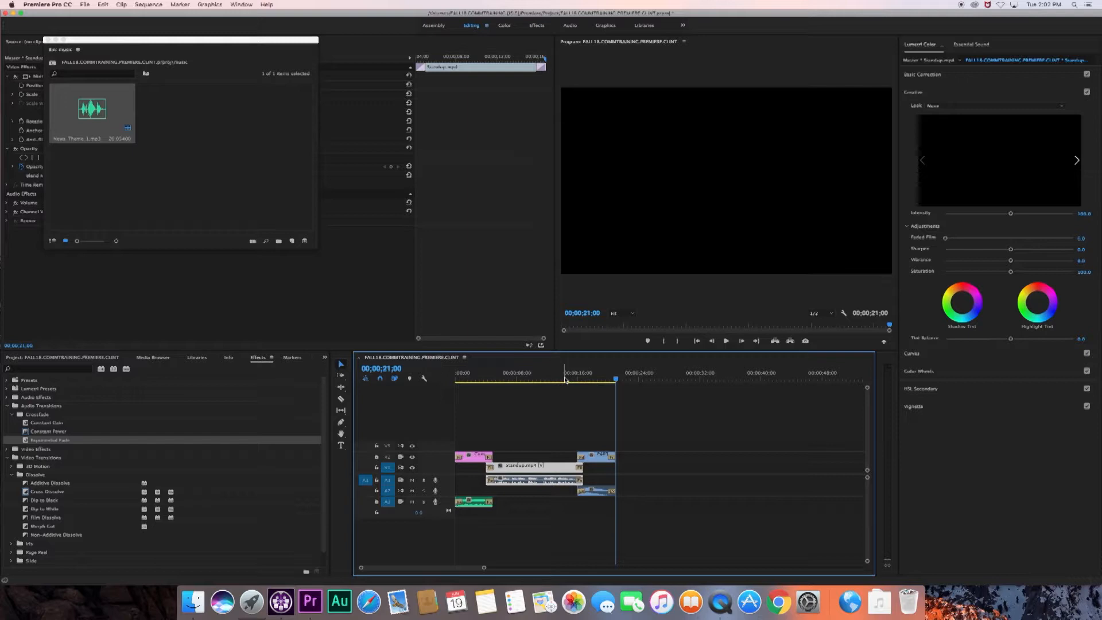
Step: White-balance the Standup clip in Lumetri Color by sampling the white sign behind the speaker at about 9 seconds, and play back the corrected footage
left_click(527, 379)
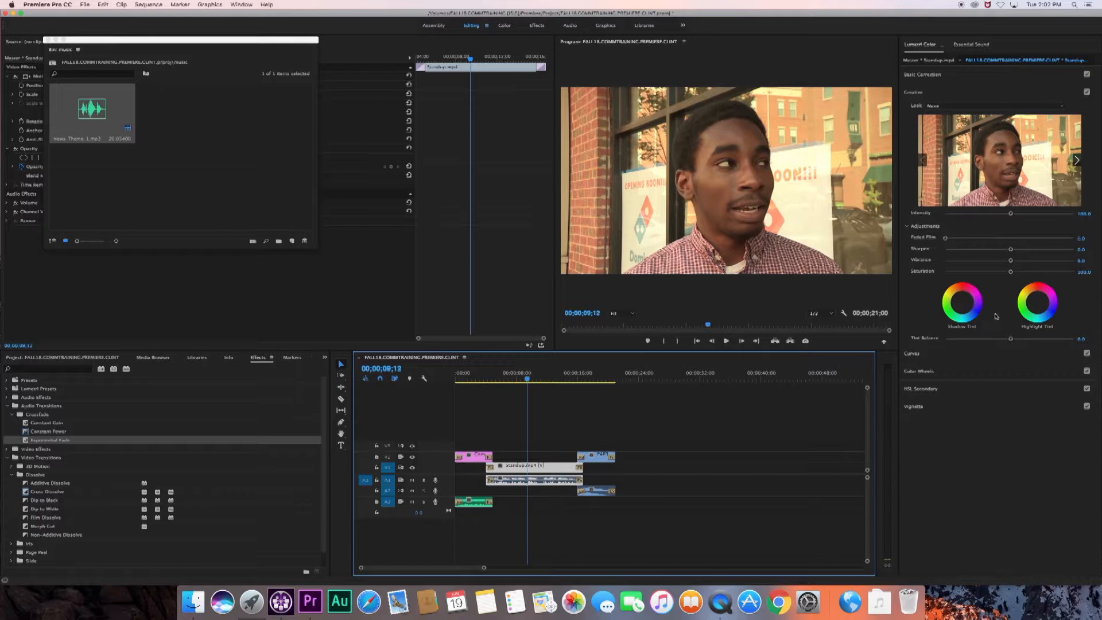
left_click(241, 4)
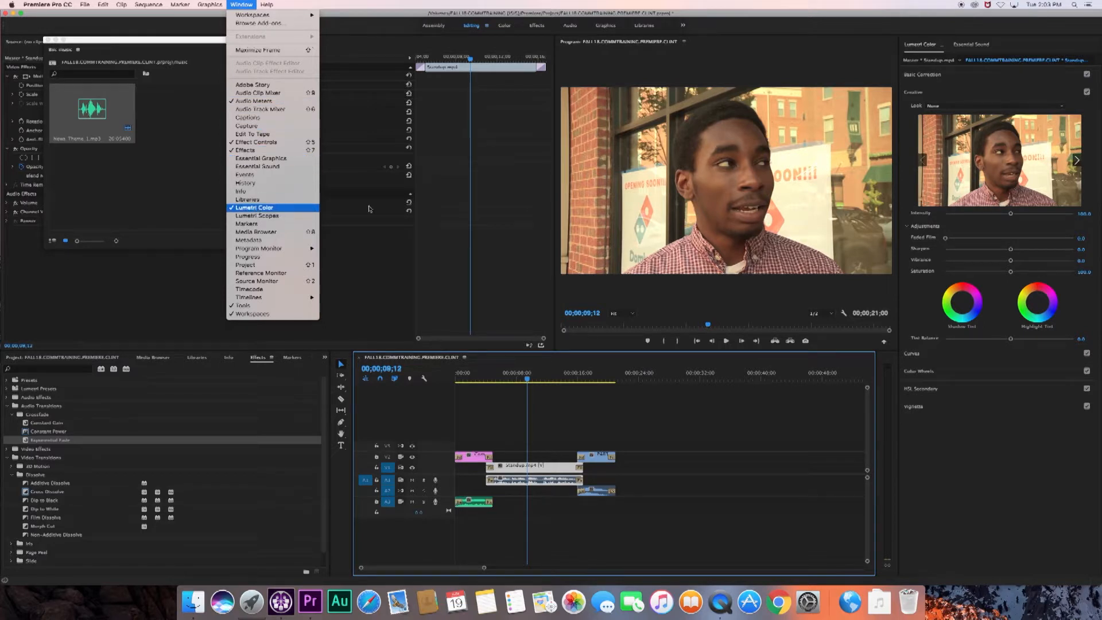
left_click(1002, 94)
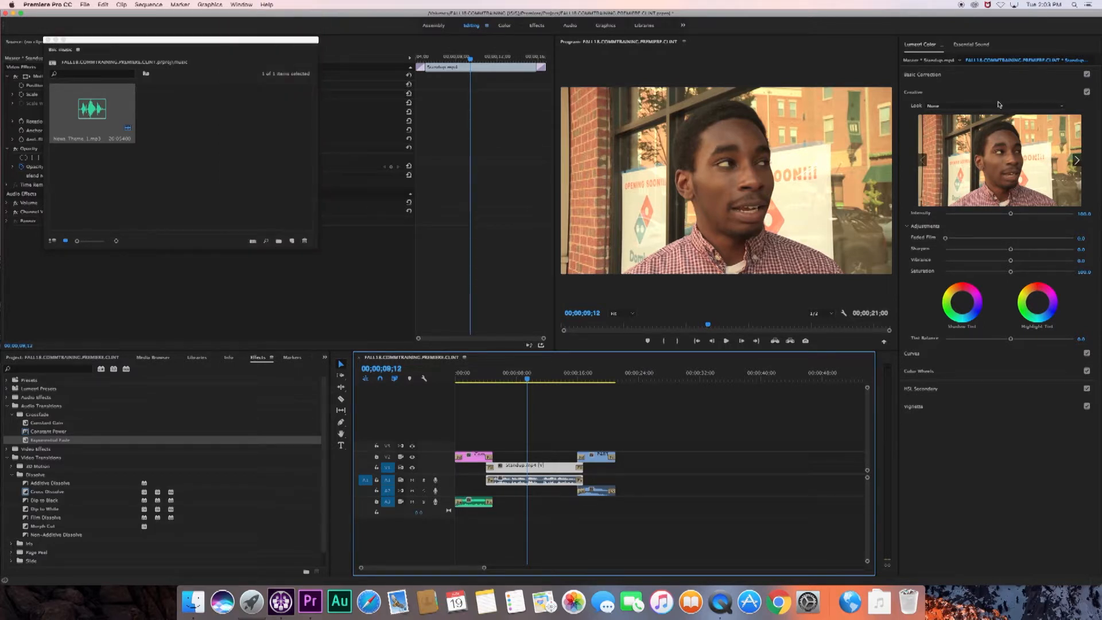
left_click(931, 76)
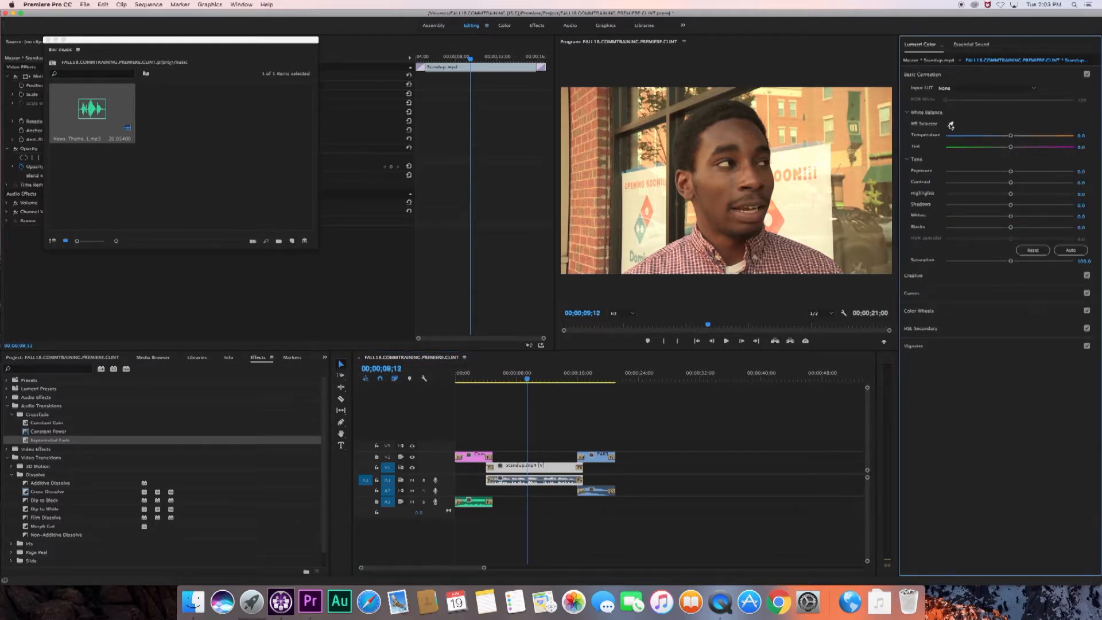
left_click(953, 126)
left_click(792, 188)
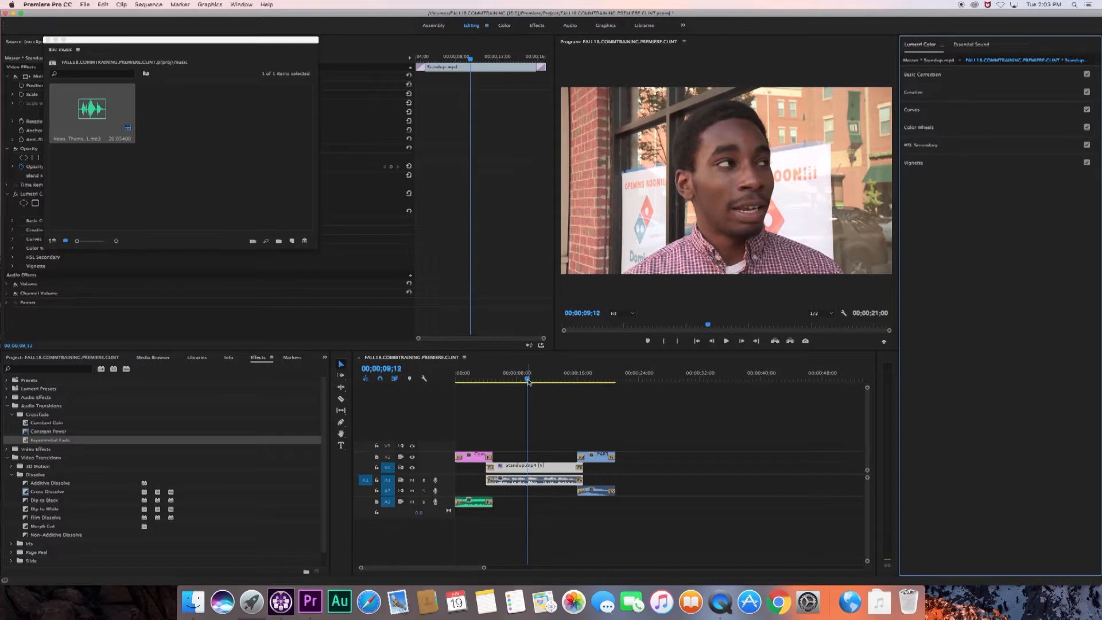
key("space")
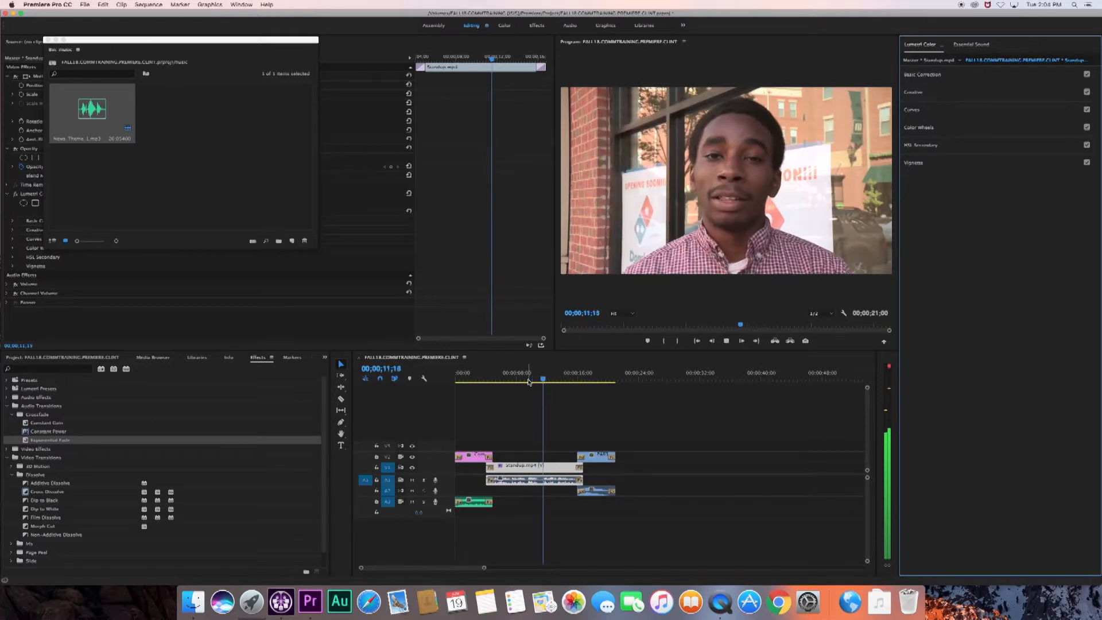
key("space")
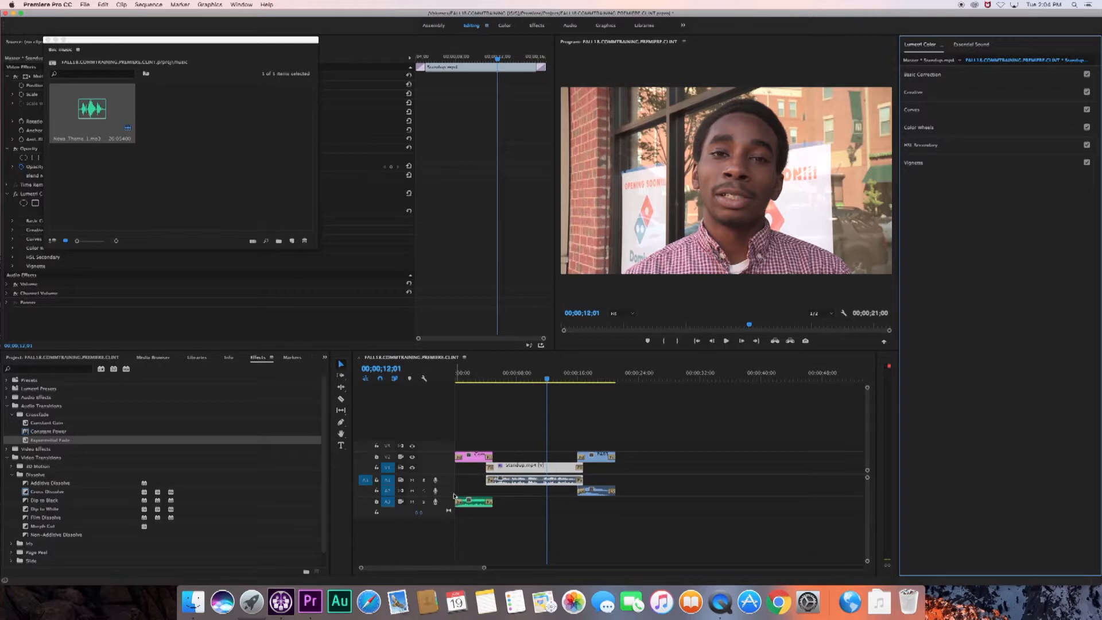
Step: Enlarge the Audio 1 track and route the right media source channel to the Standup audio's left channel
left_click_drag(453, 486, 454, 498)
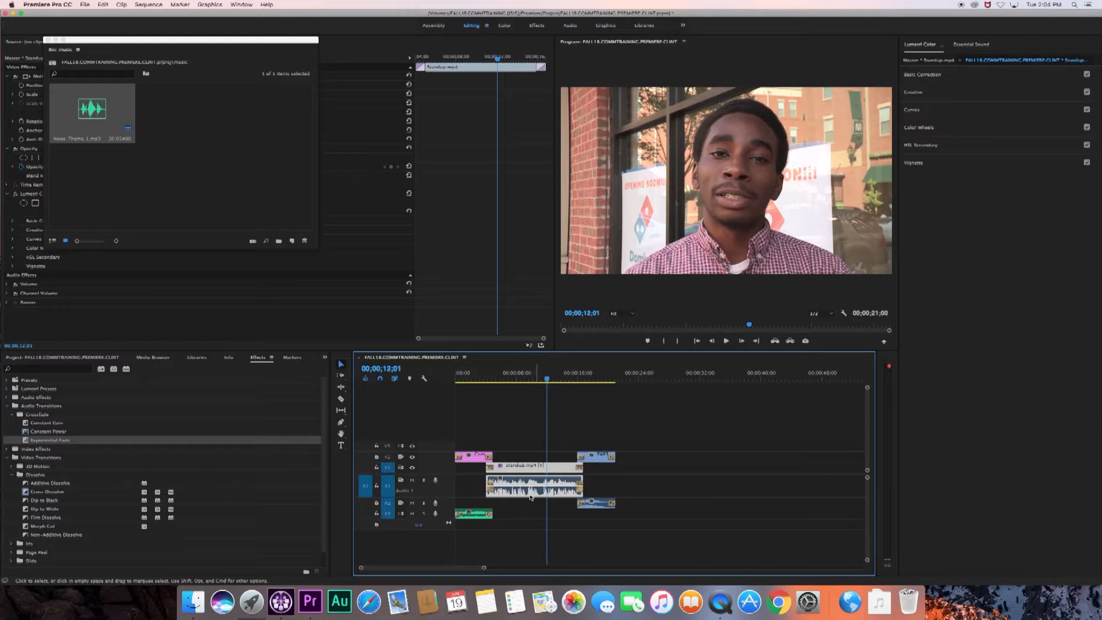
right_click(539, 492)
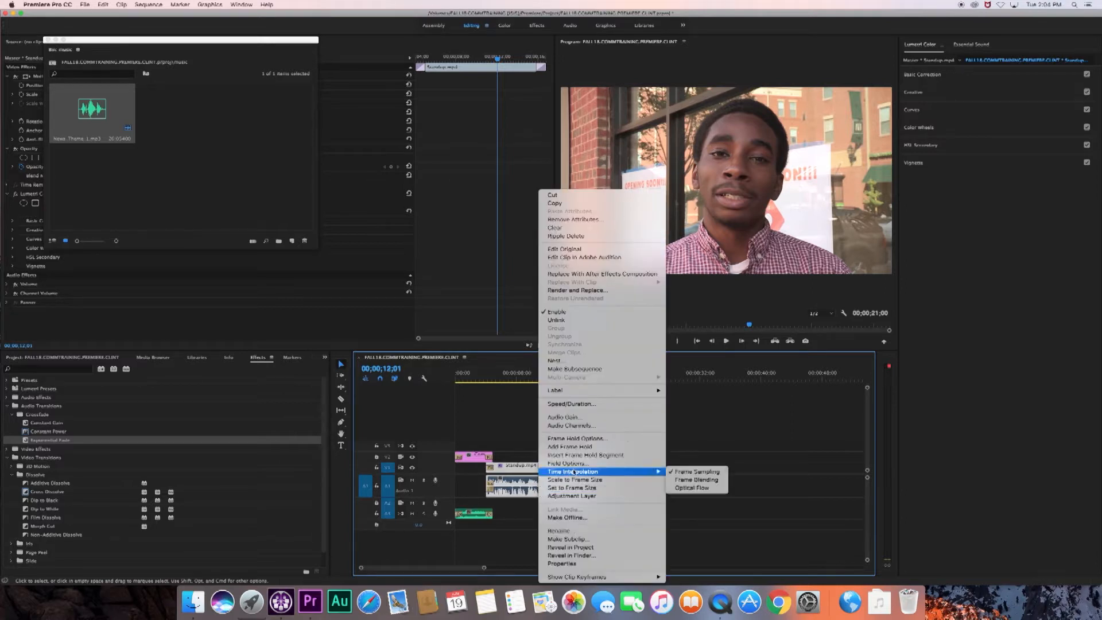
left_click(579, 426)
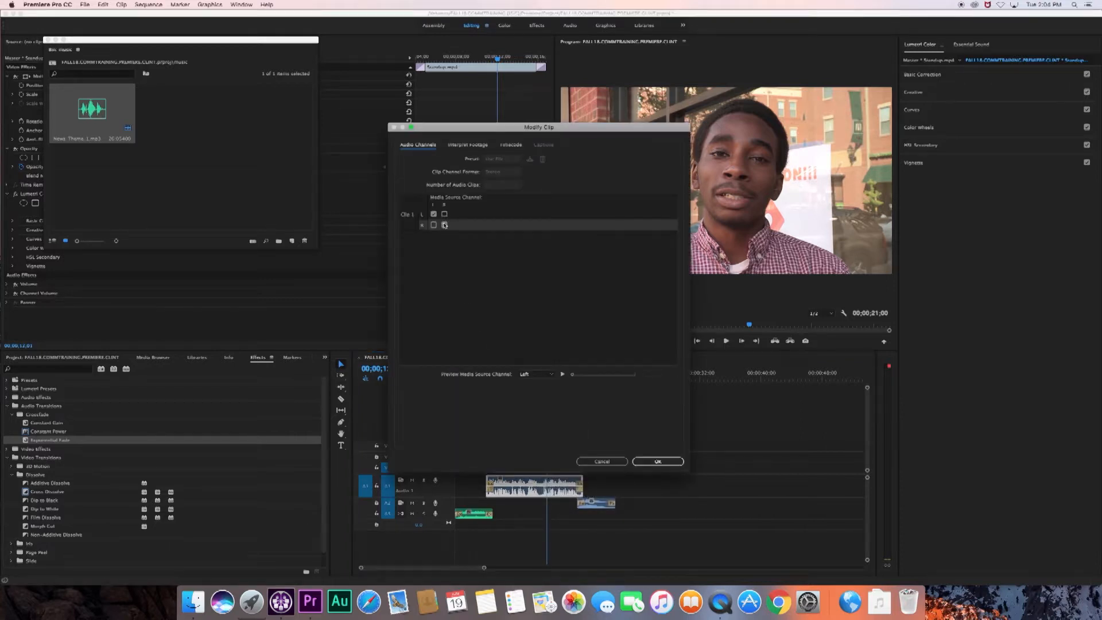
left_click(445, 214)
left_click(670, 463)
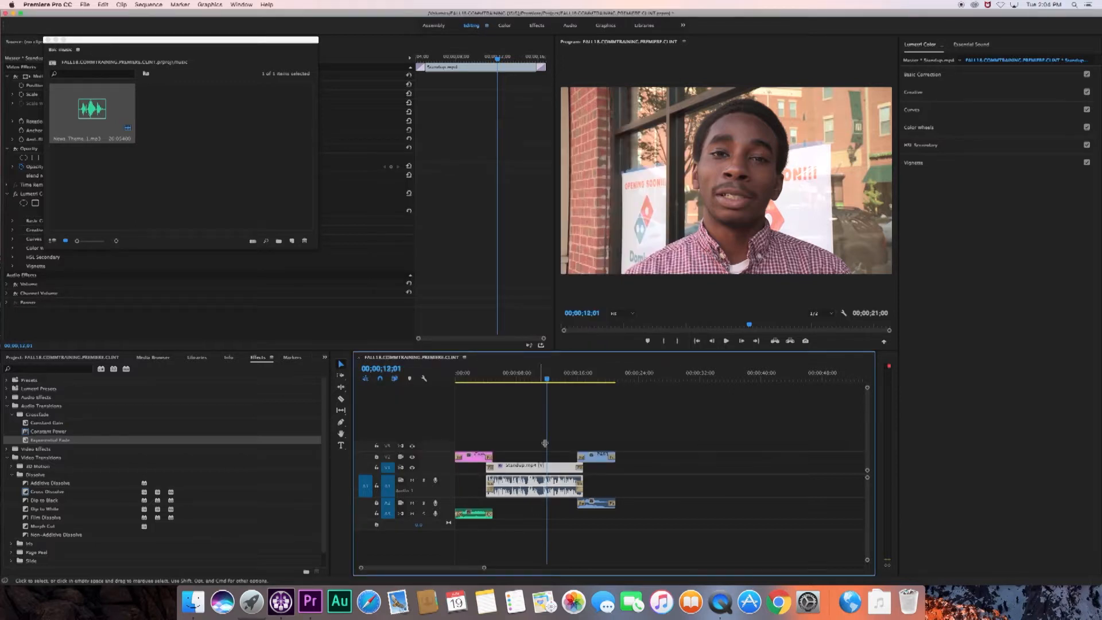
Step: Play the Standup clip from about 7 seconds and again from about 8 seconds to check its audio level
left_click_drag(549, 382, 515, 380)
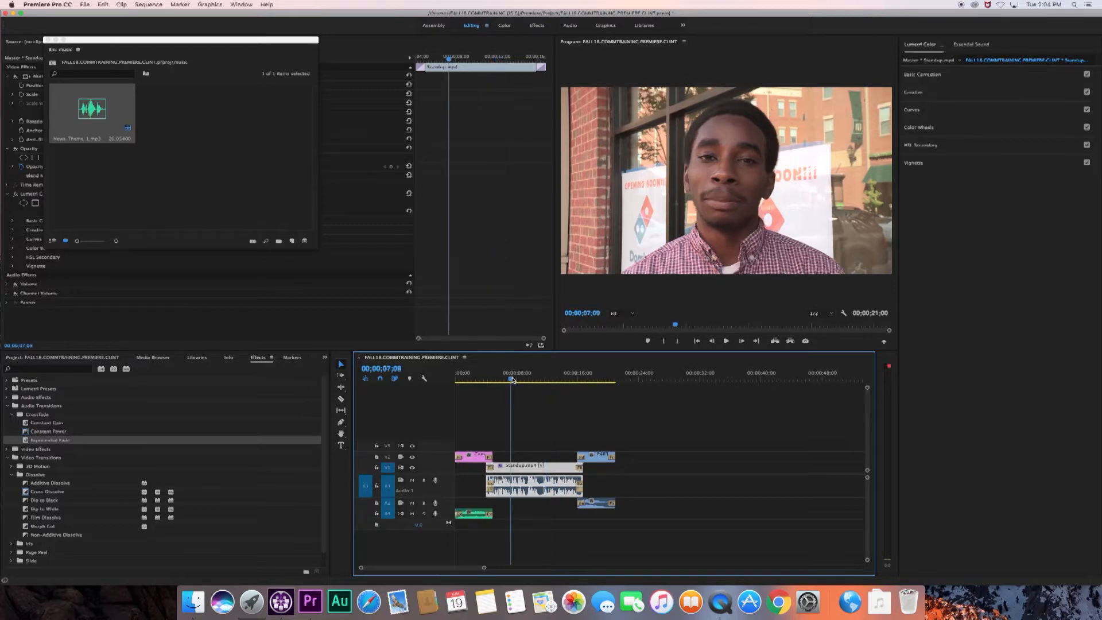
key("space")
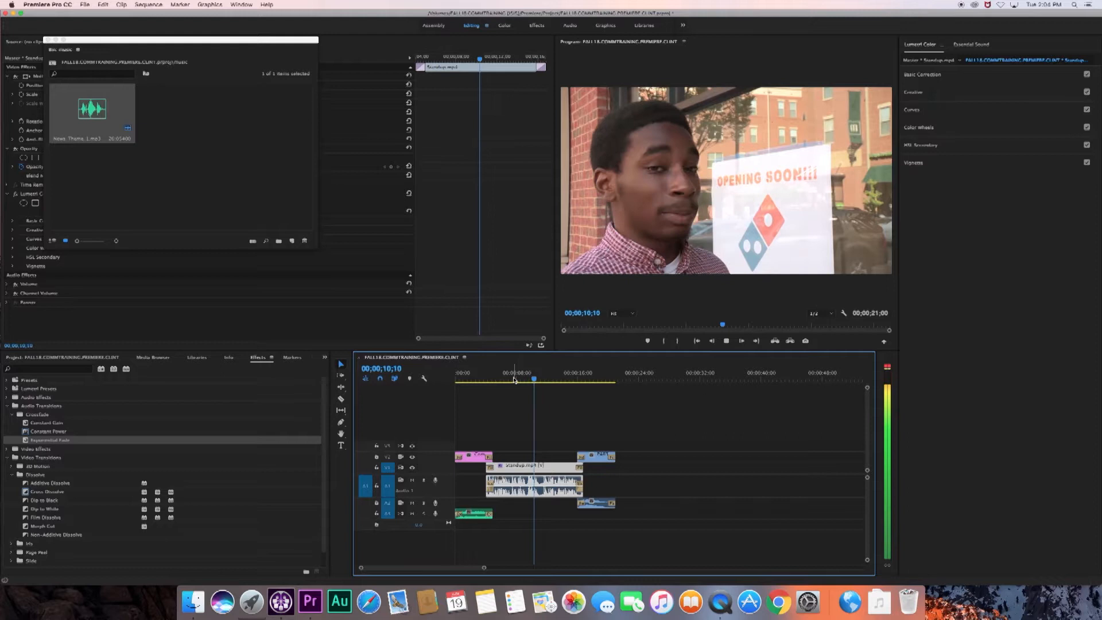
key("space")
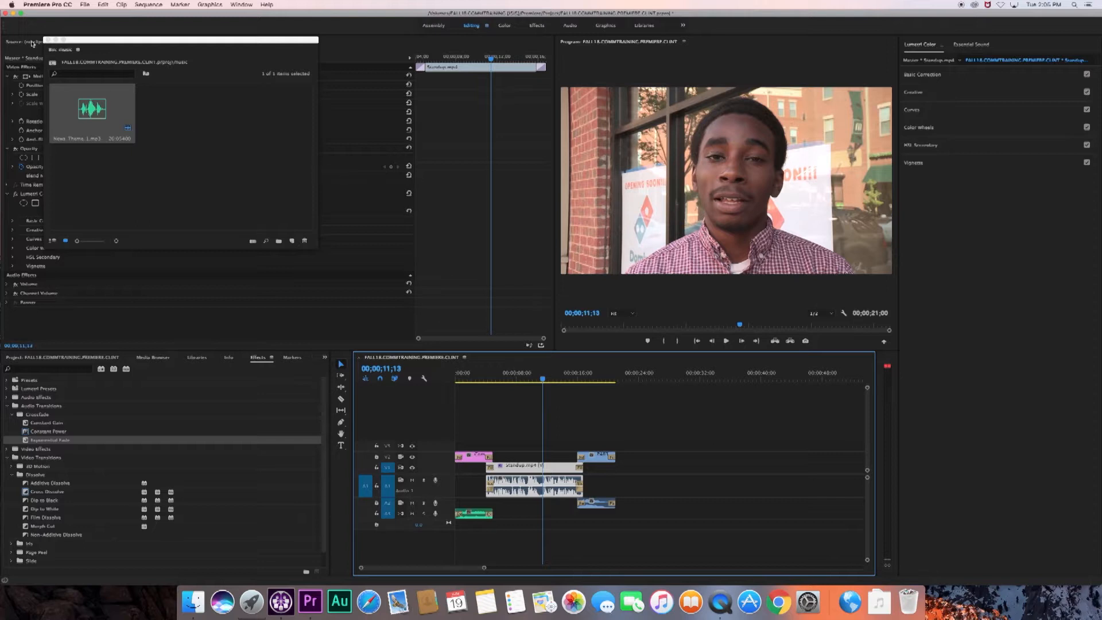
left_click(519, 381)
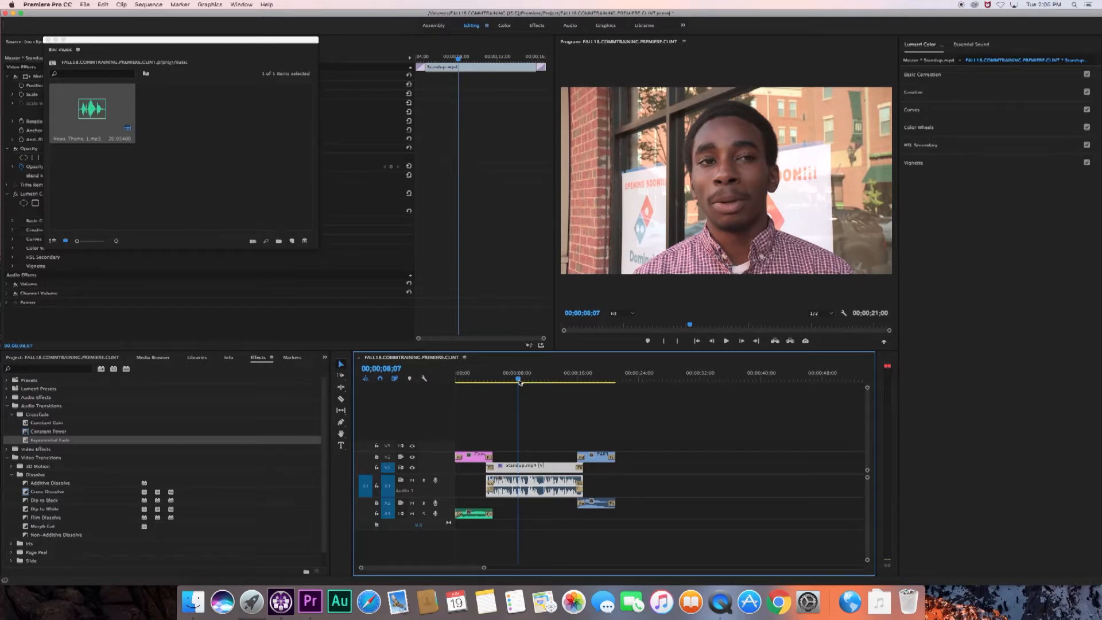
key("space")
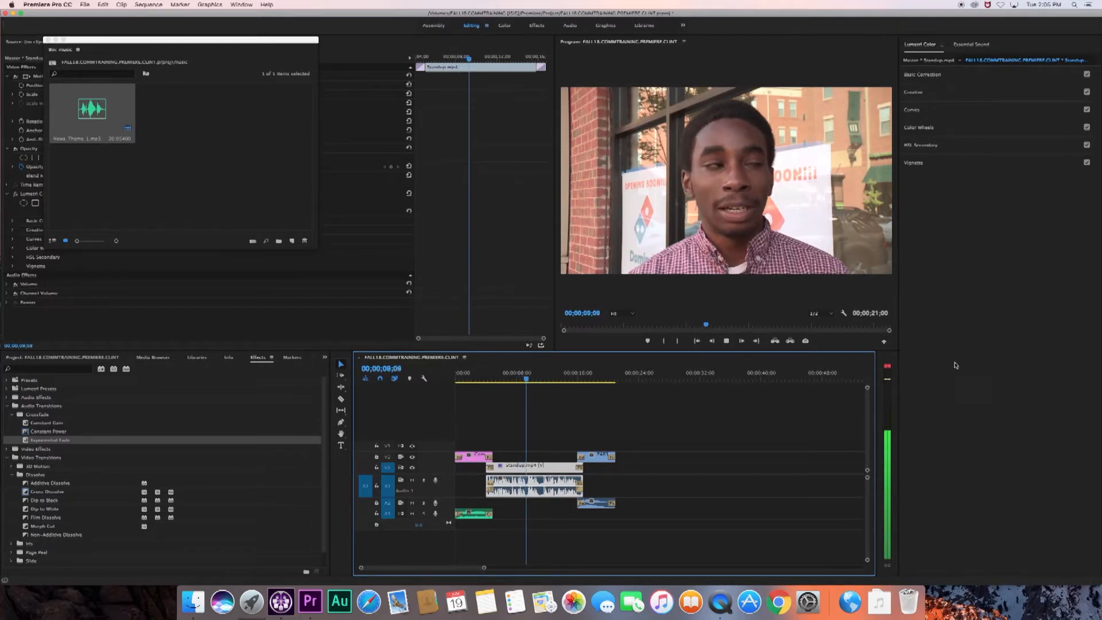
key("space")
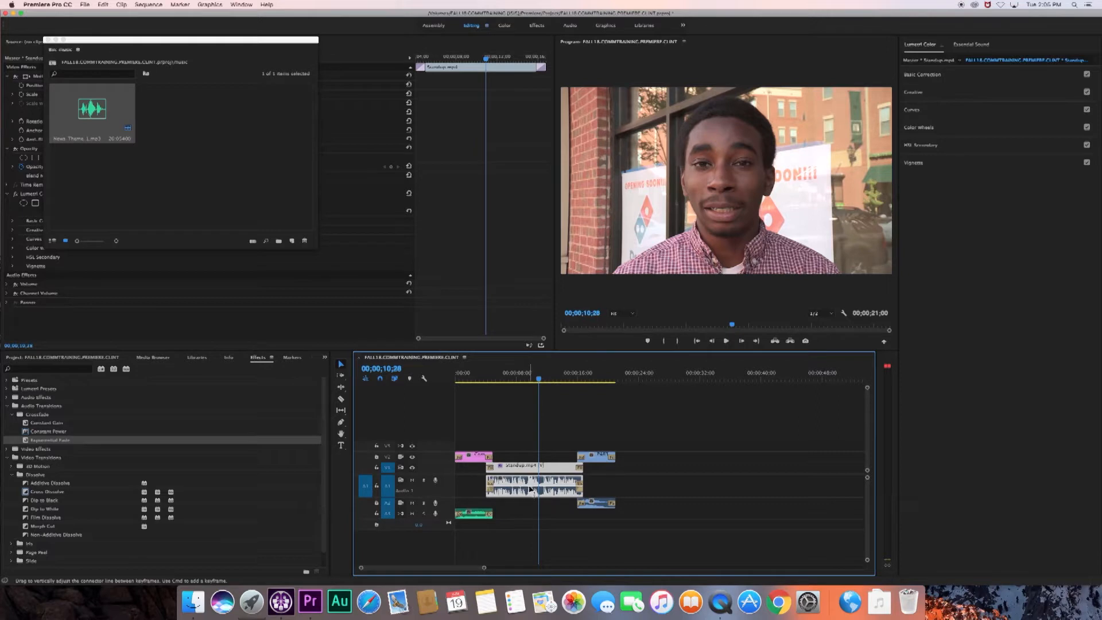
Step: Close the floating music bin, lower the Audio 1 volume to about -4.5 dB in the Audio Clip Mixer, and replay from about 6 seconds
left_click_drag(532, 489, 532, 487)
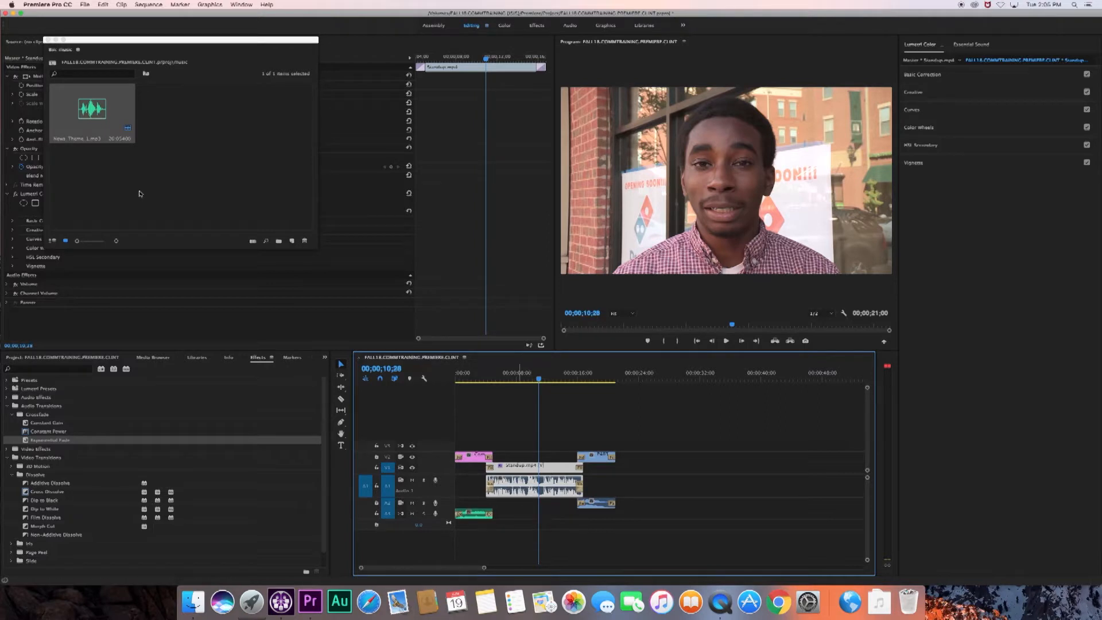
left_click(48, 40)
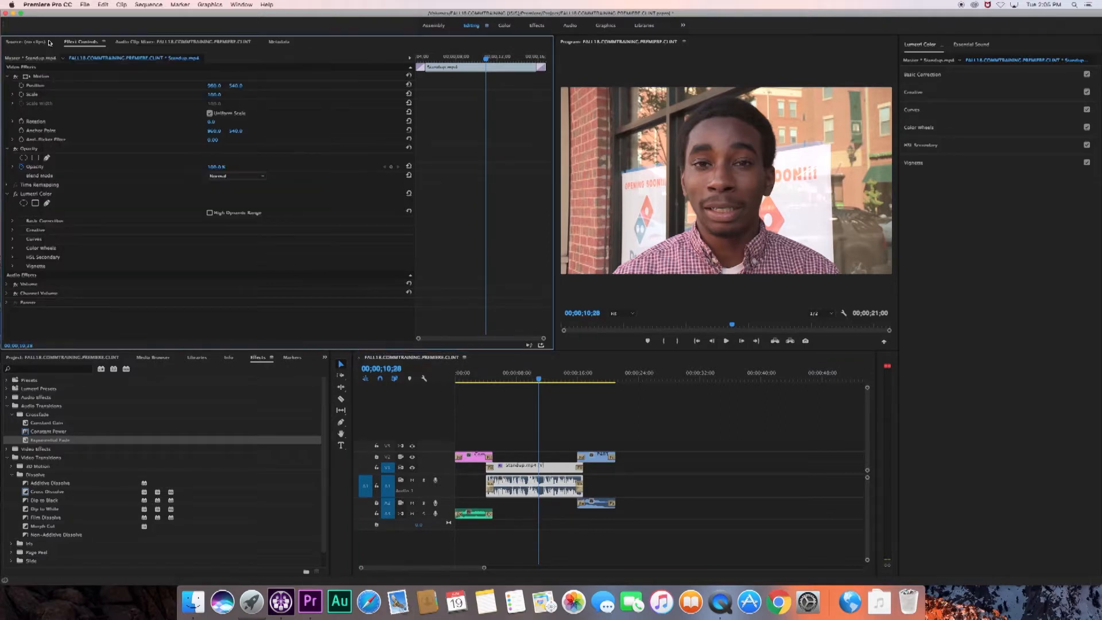
left_click(135, 42)
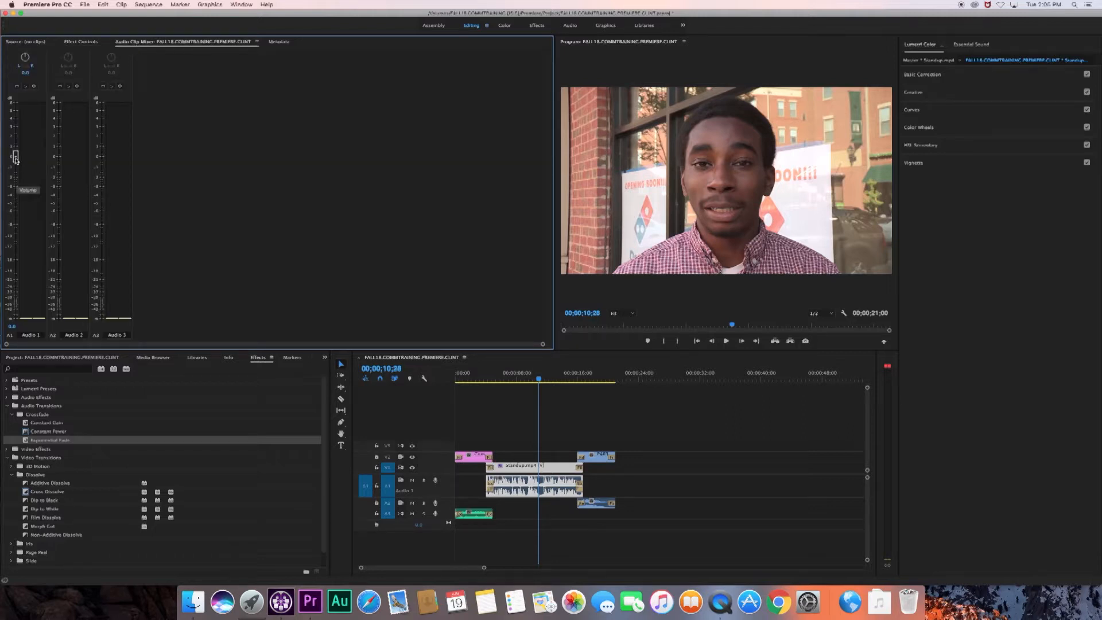
left_click_drag(15, 160, 16, 177)
key("space")
left_click_drag(16, 174, 17, 199)
key("space")
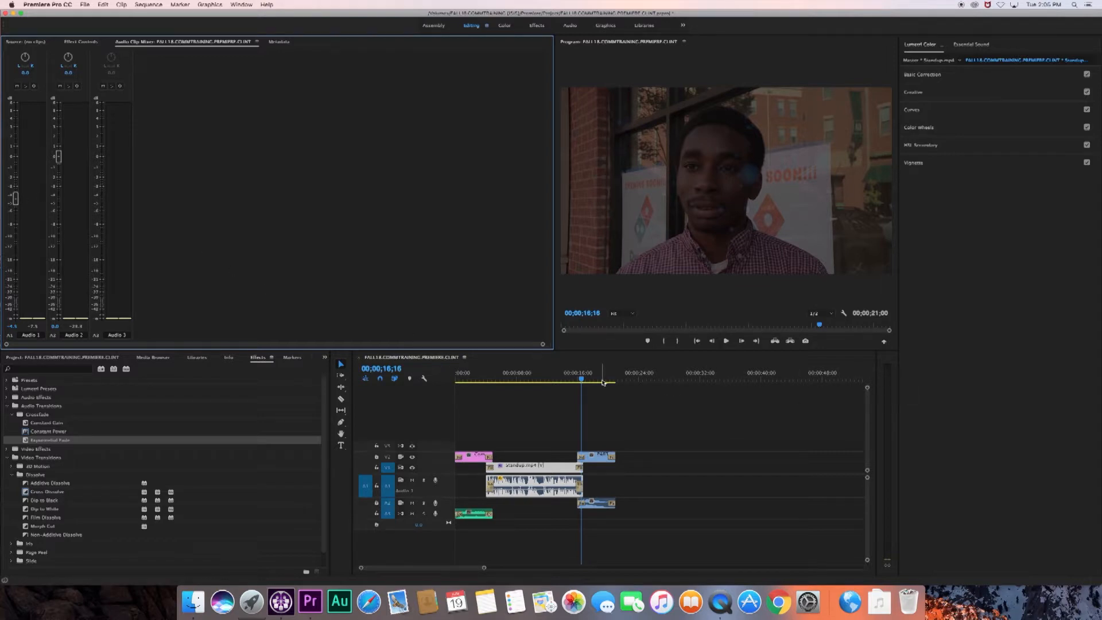
left_click(581, 383)
left_click_drag(581, 383, 504, 381)
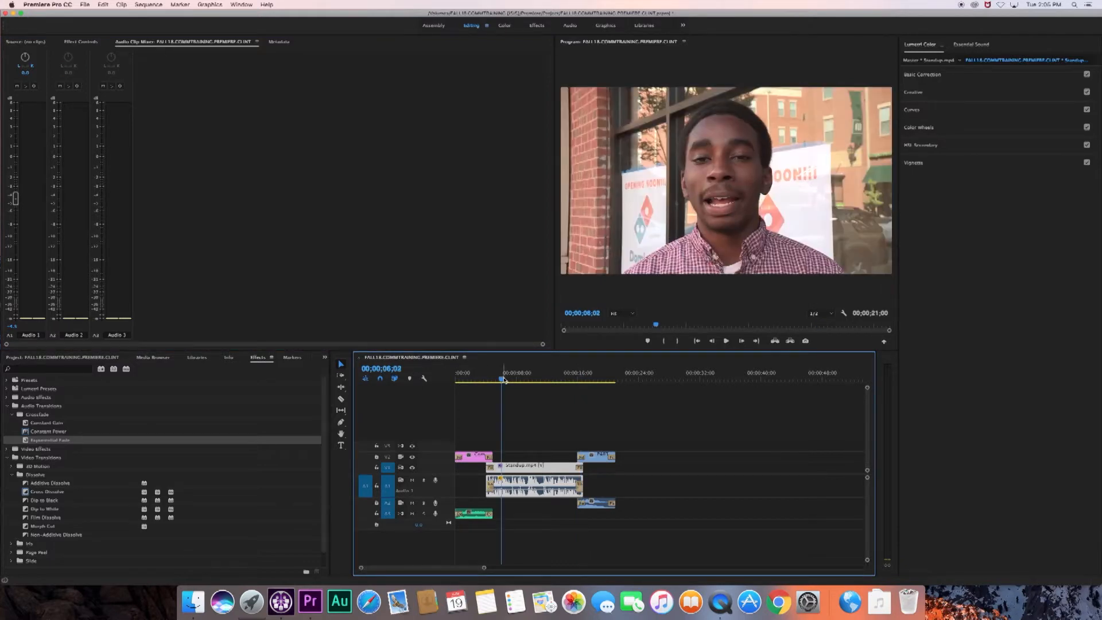
key("space")
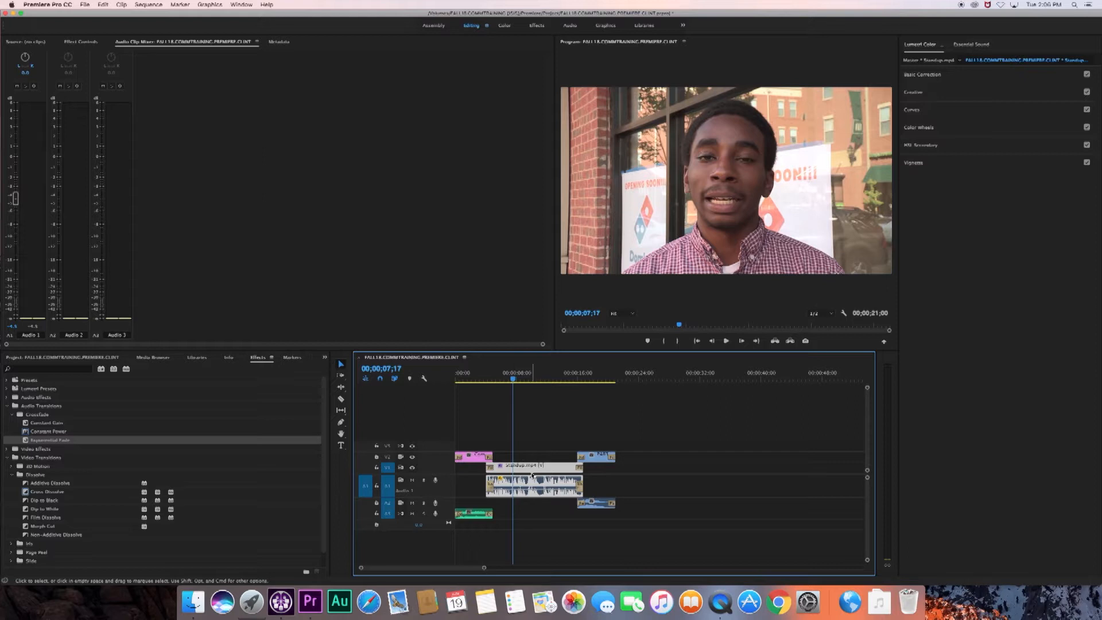
Step: Send the Standup audio clip to Adobe Audition for editing and play its waveform from about 6.7 seconds
left_click(103, 4)
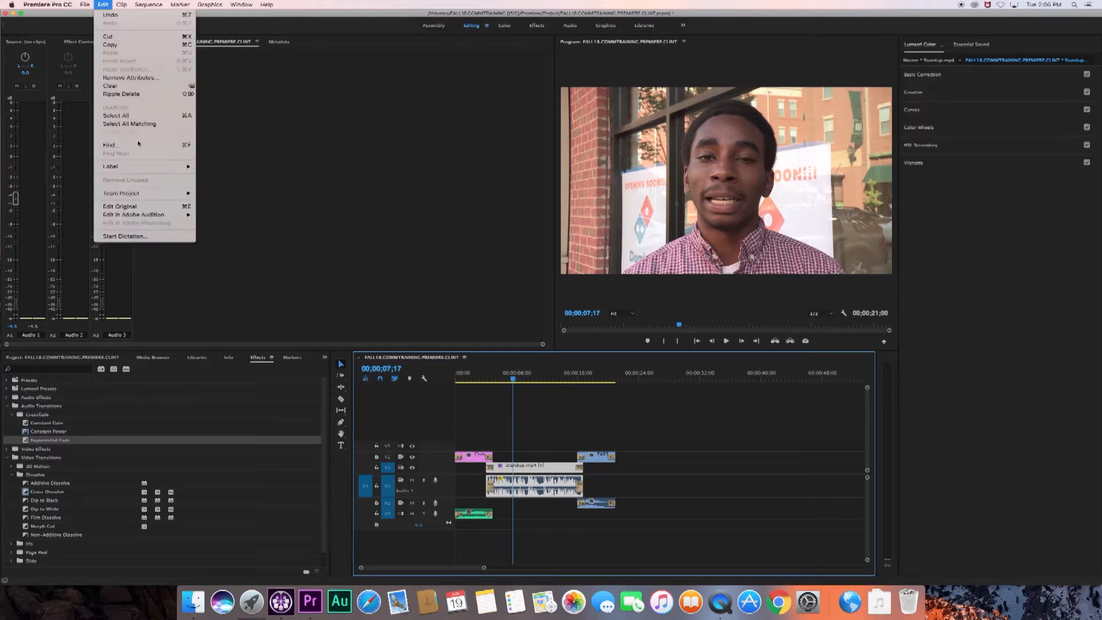
mouse_move(147, 214)
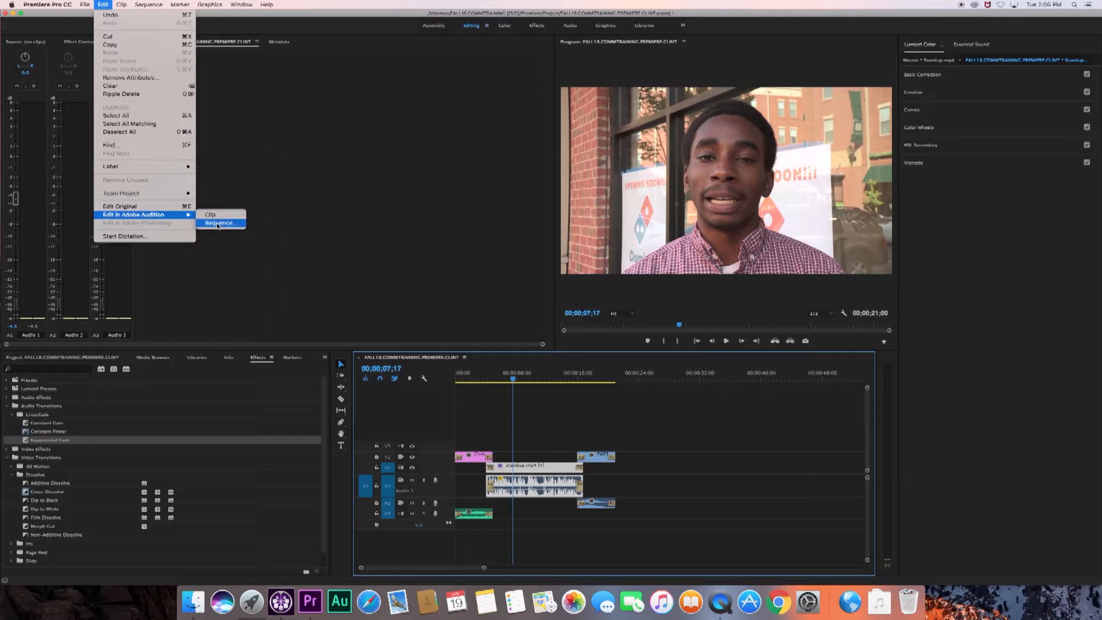
left_click(219, 217)
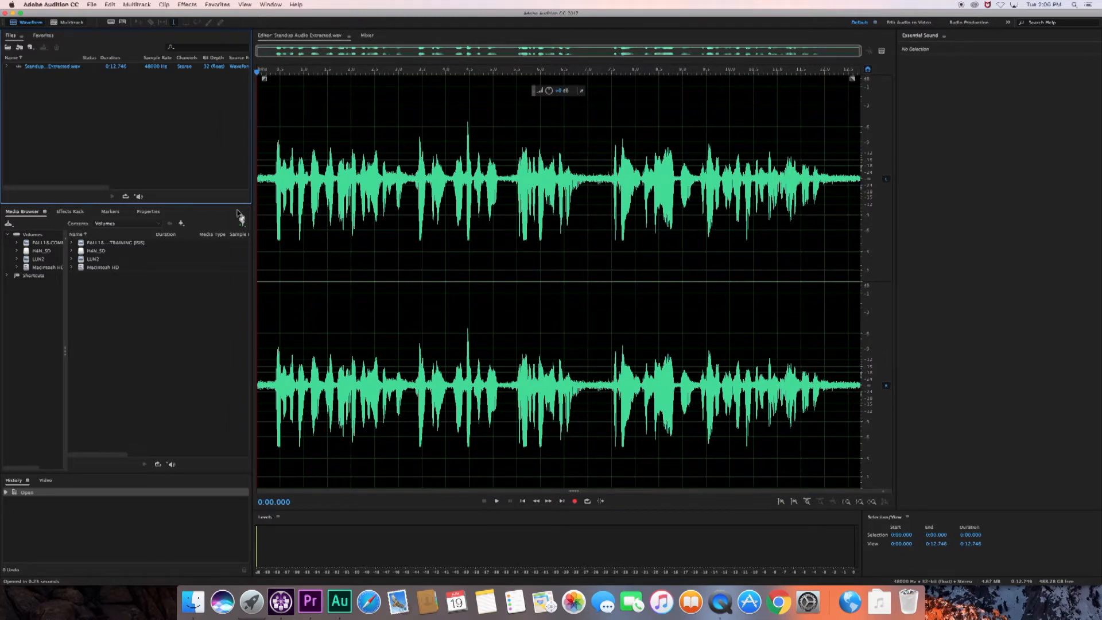
left_click(389, 35)
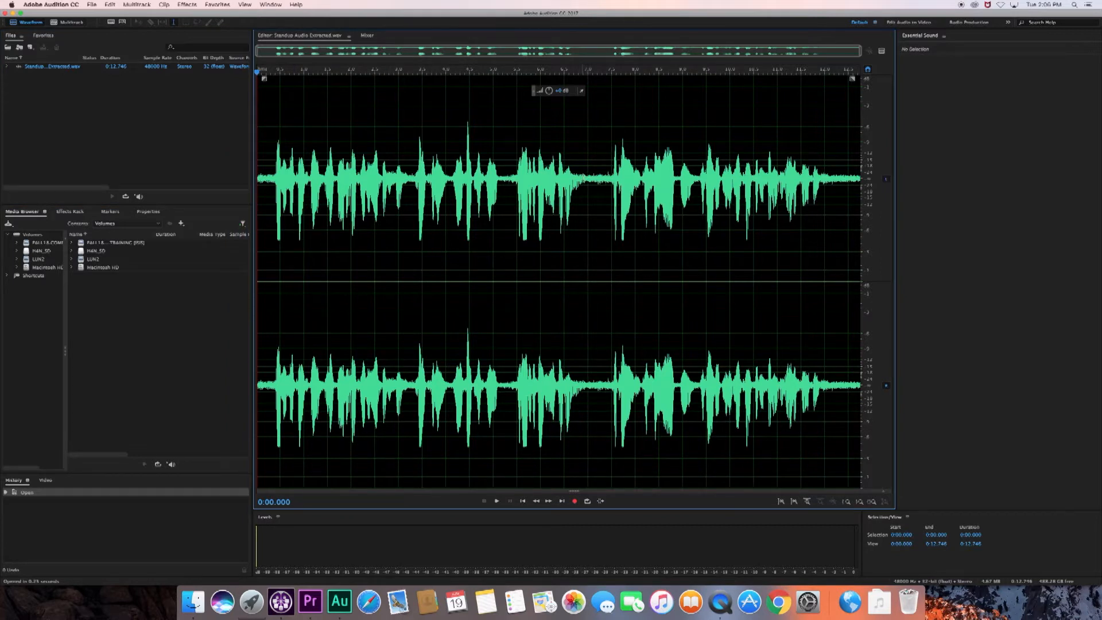
left_click(573, 147)
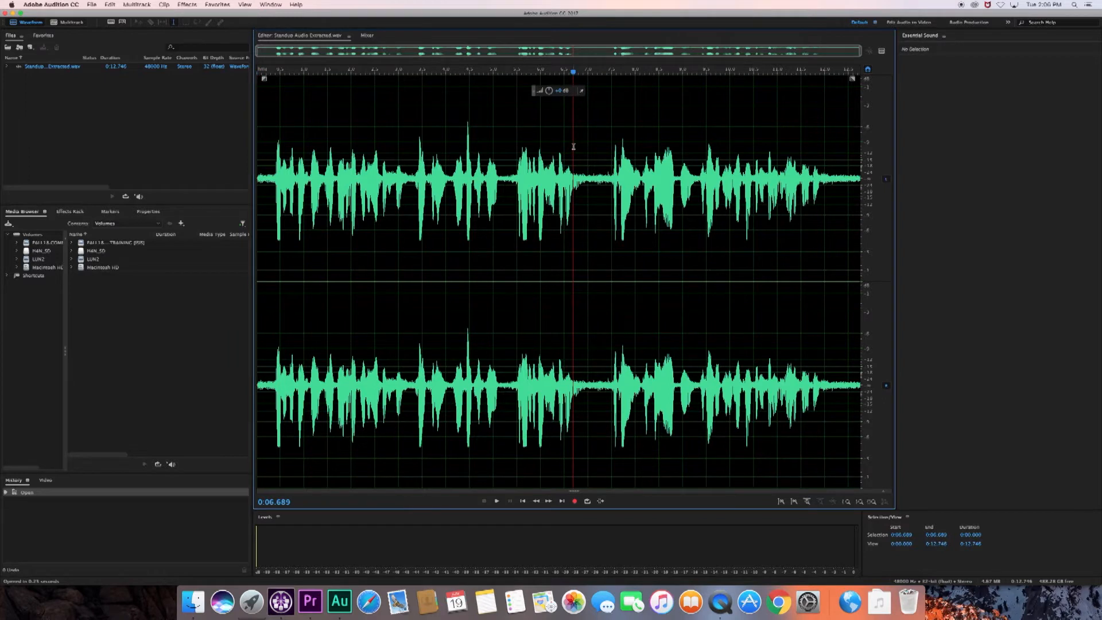
key("space")
key("space")
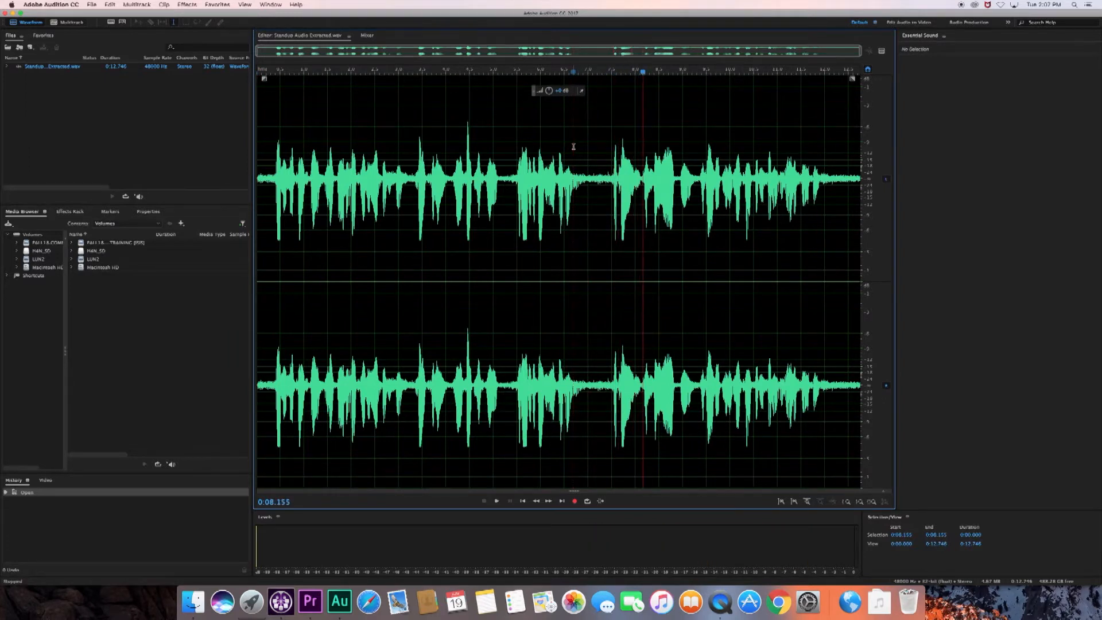
Step: Capture a noise print from the quiet gap between 0:07.000 and 0:07.392 in the Standup audio
left_click_drag(606, 179, 588, 179)
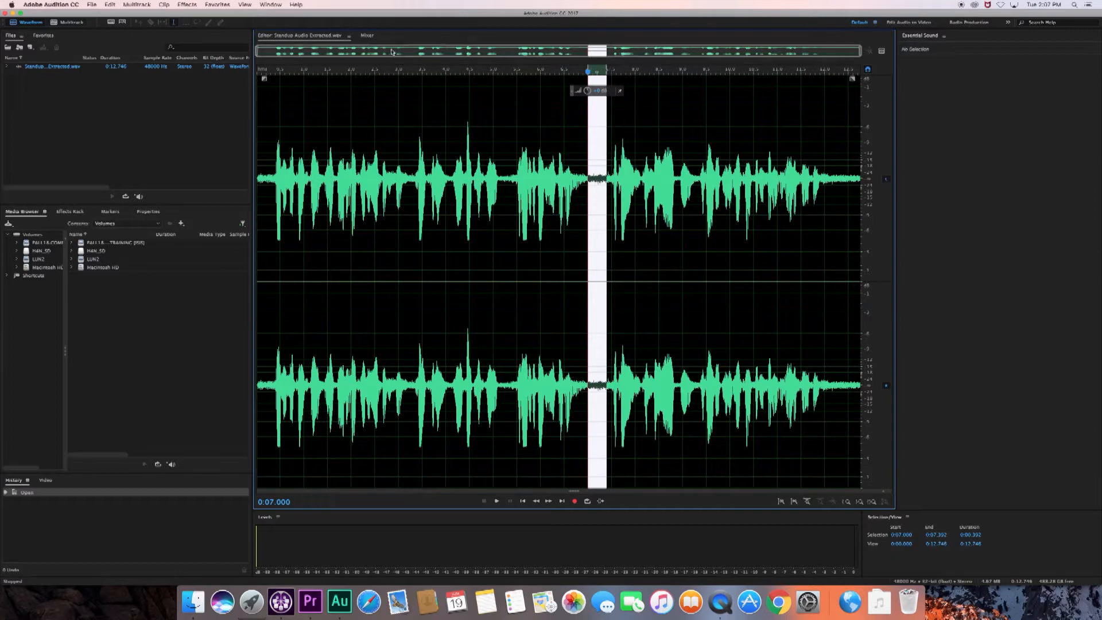
left_click(185, 4)
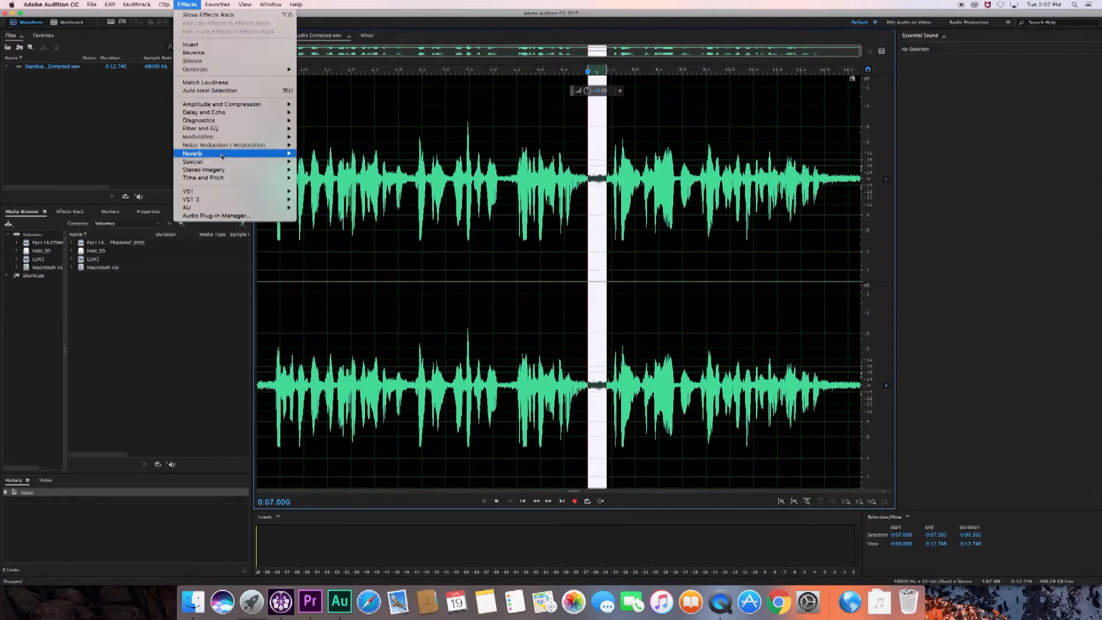
mouse_move(229, 150)
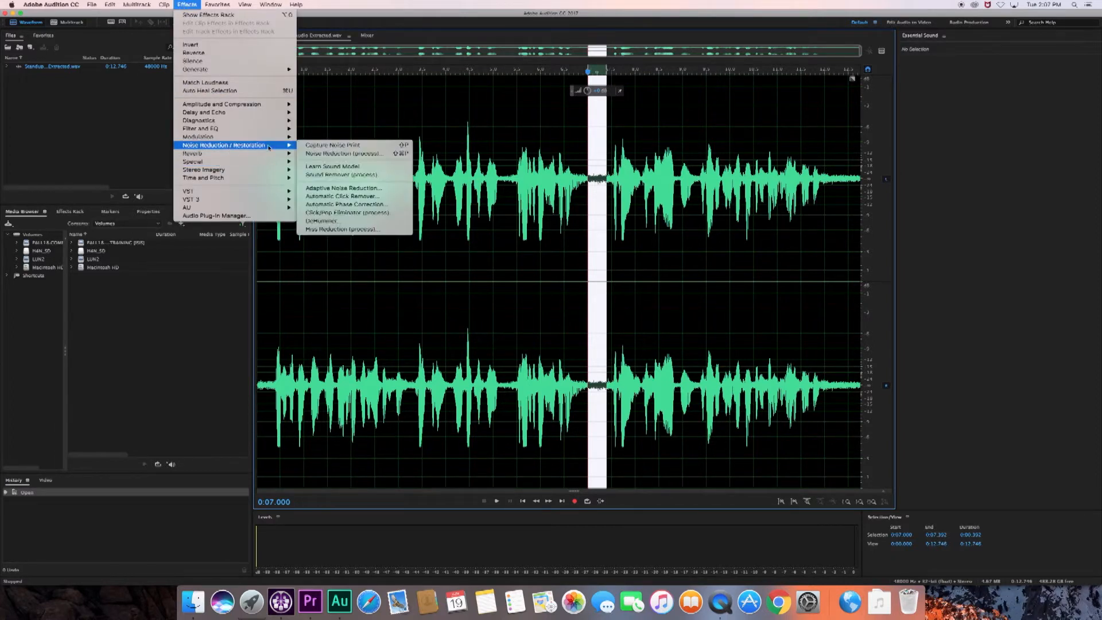
left_click(328, 146)
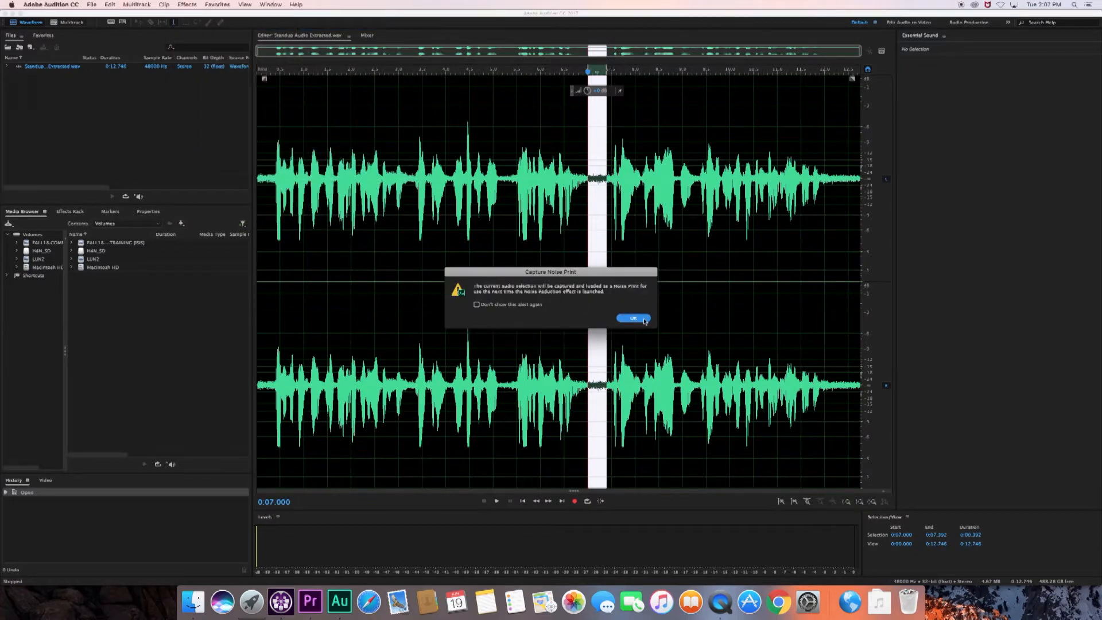
left_click(644, 320)
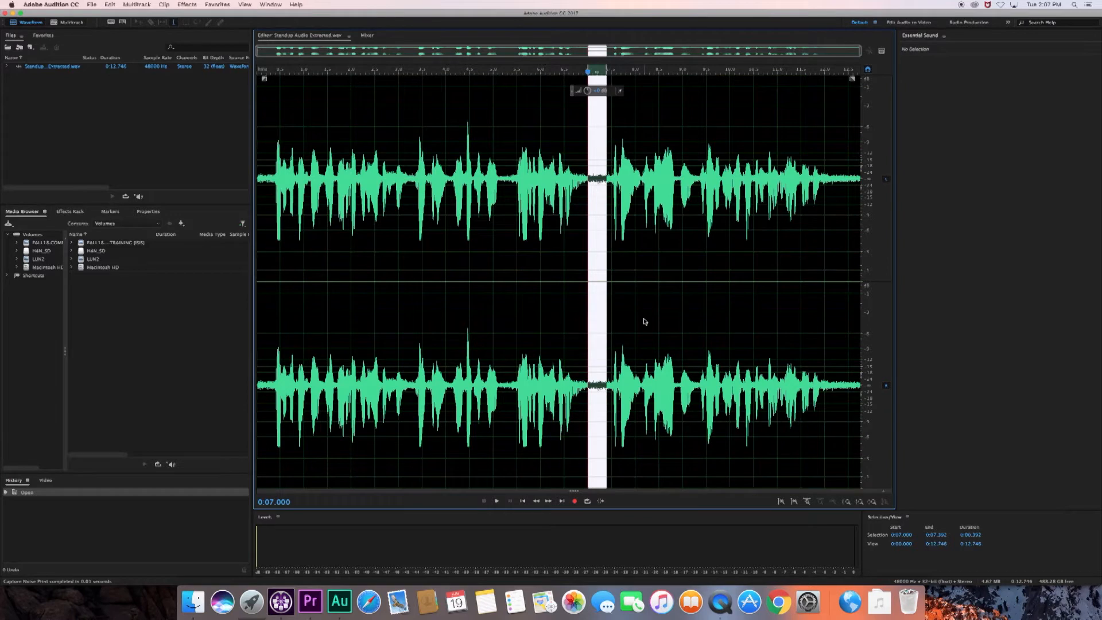
Step: Select the entire Standup waveform and apply Noise Reduction using the captured noise print and the existing settings
key("super+a")
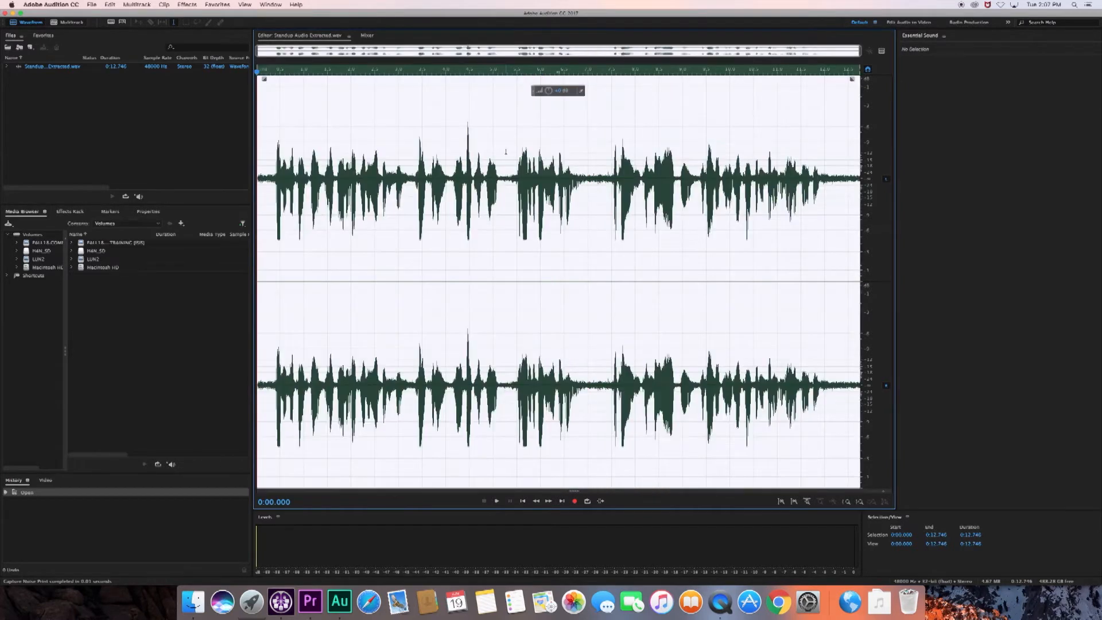
left_click(187, 4)
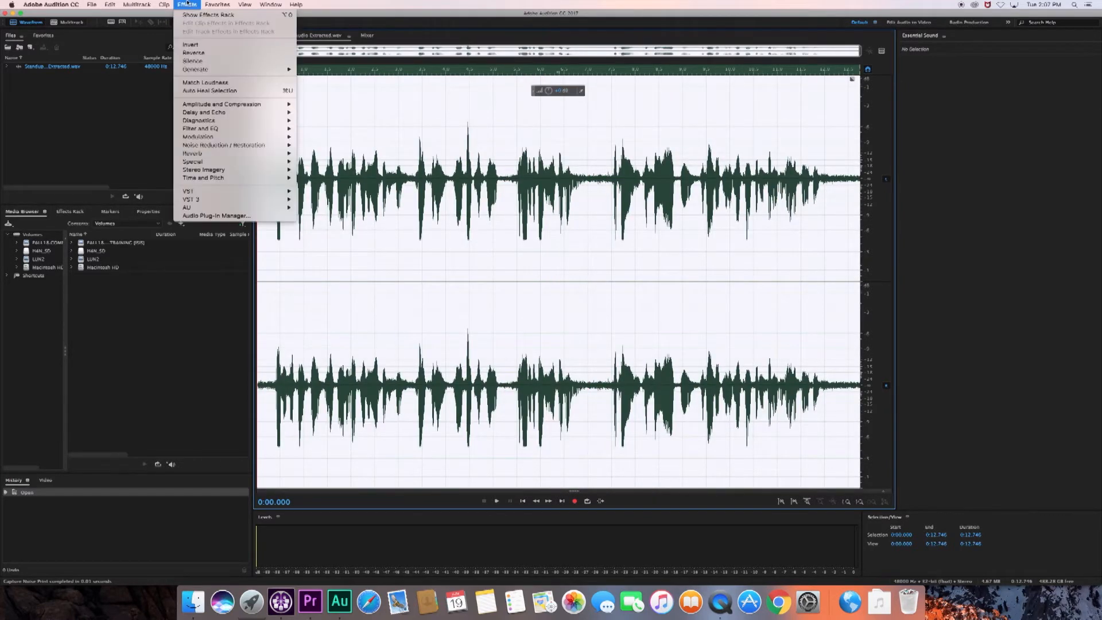
mouse_move(253, 145)
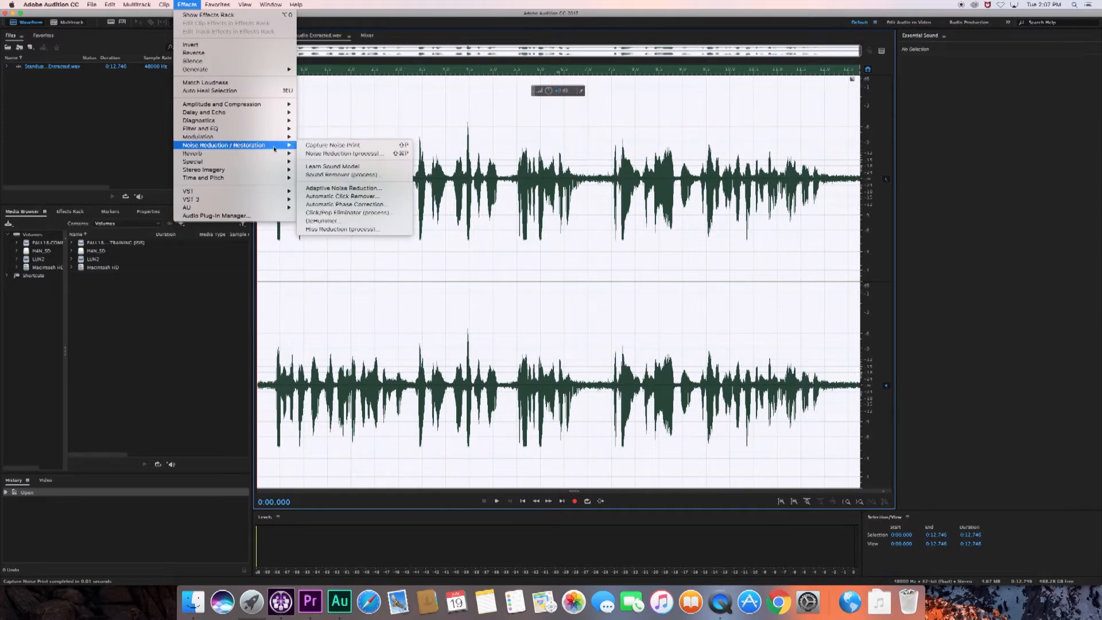
left_click(343, 153)
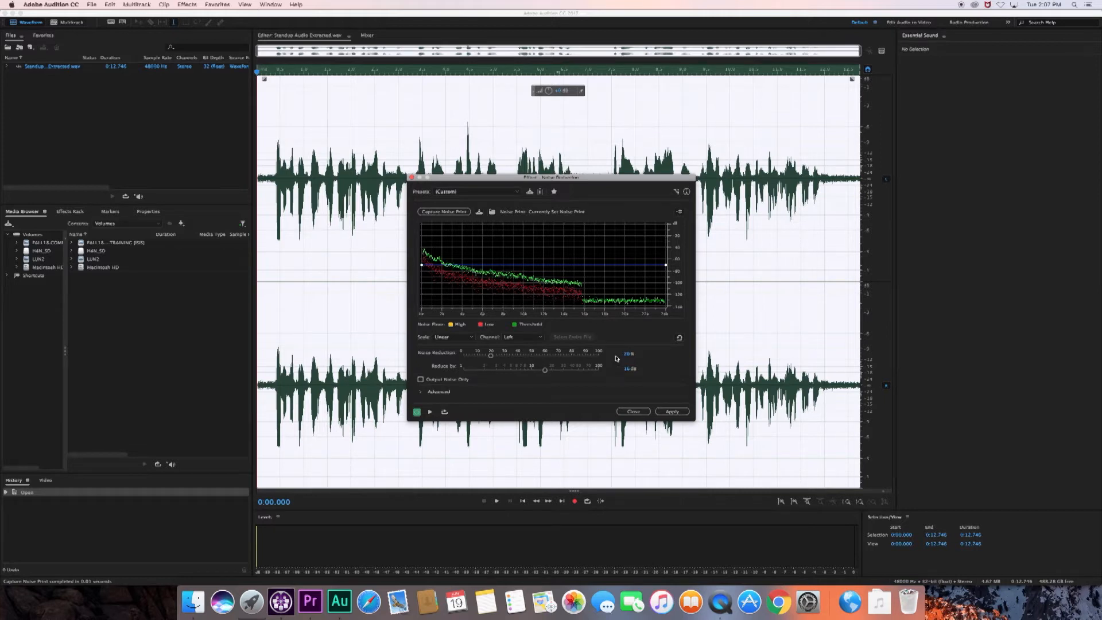
left_click(671, 412)
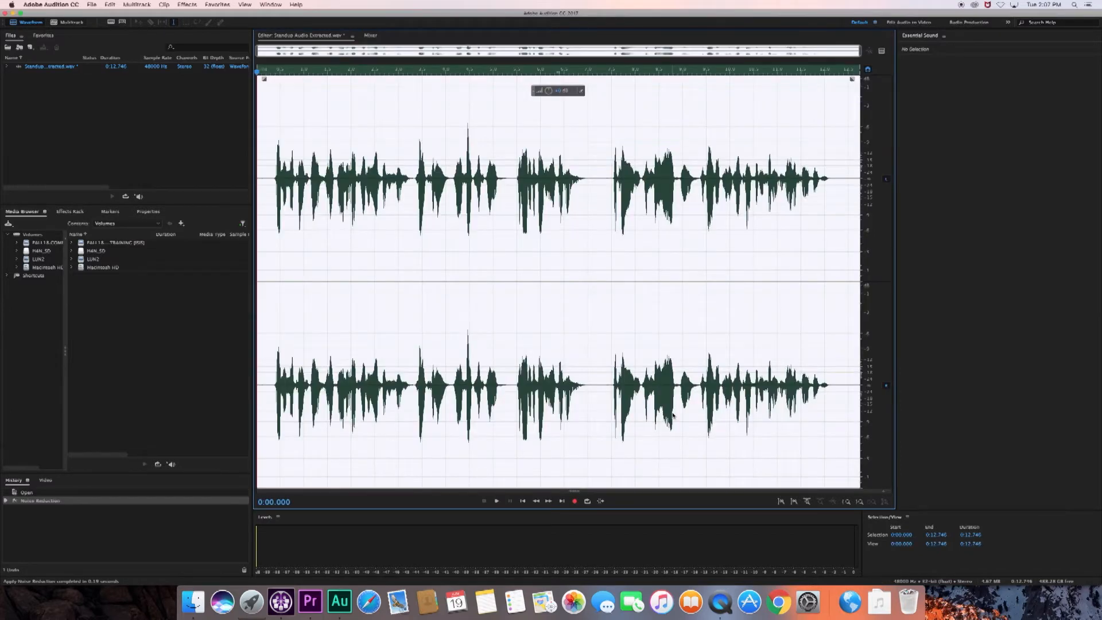
Step: Play the noise-reduced Standup audio from the start and undo the Noise Reduction
key("space")
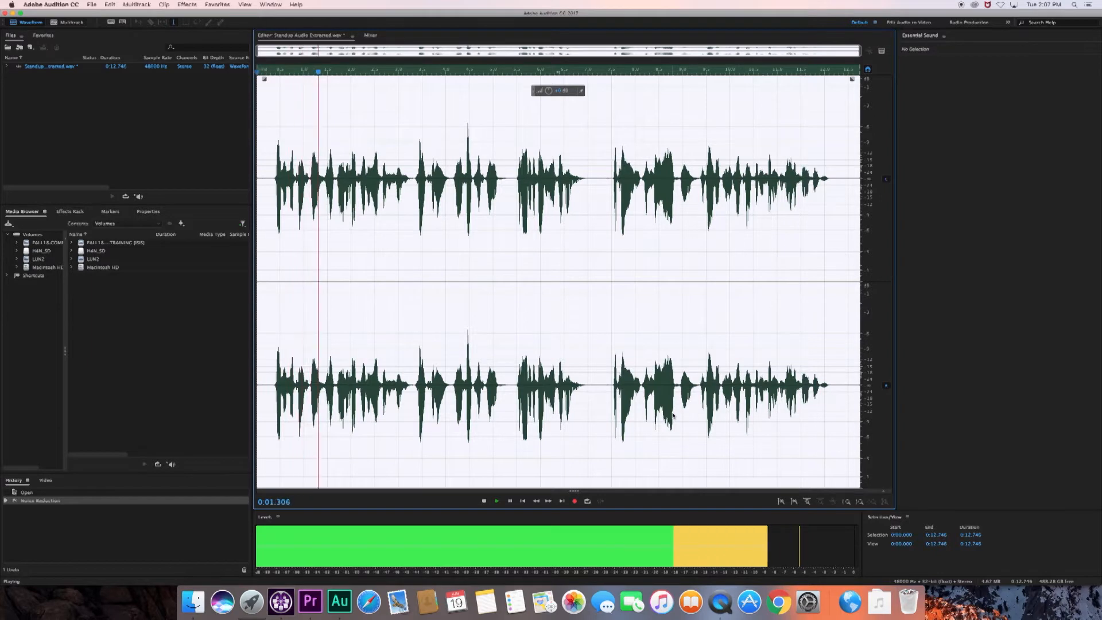
key("space")
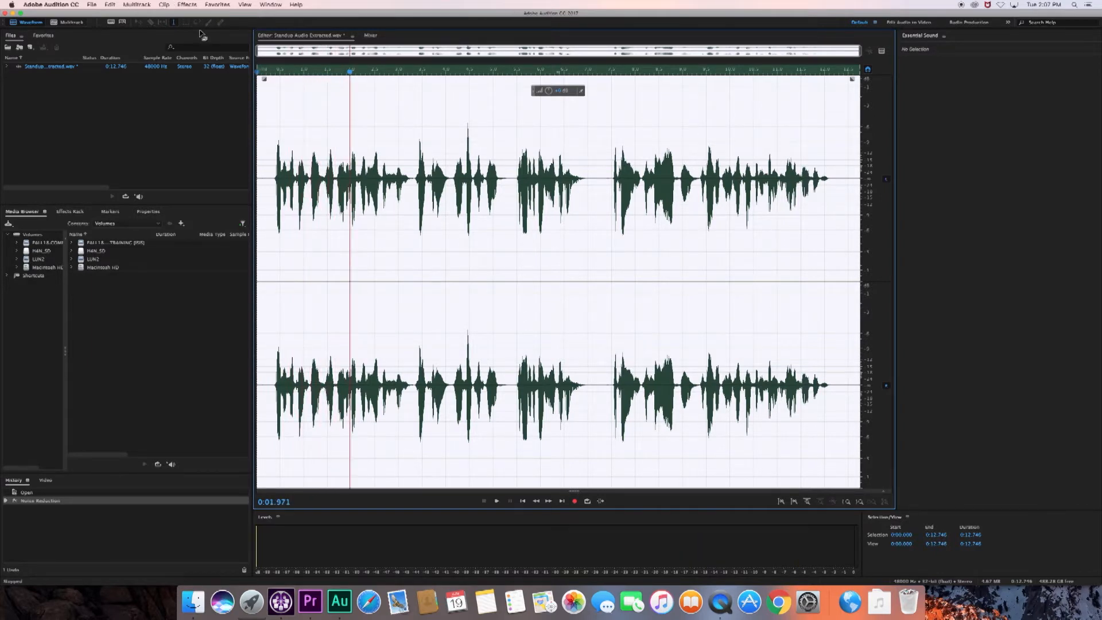
key("super+z")
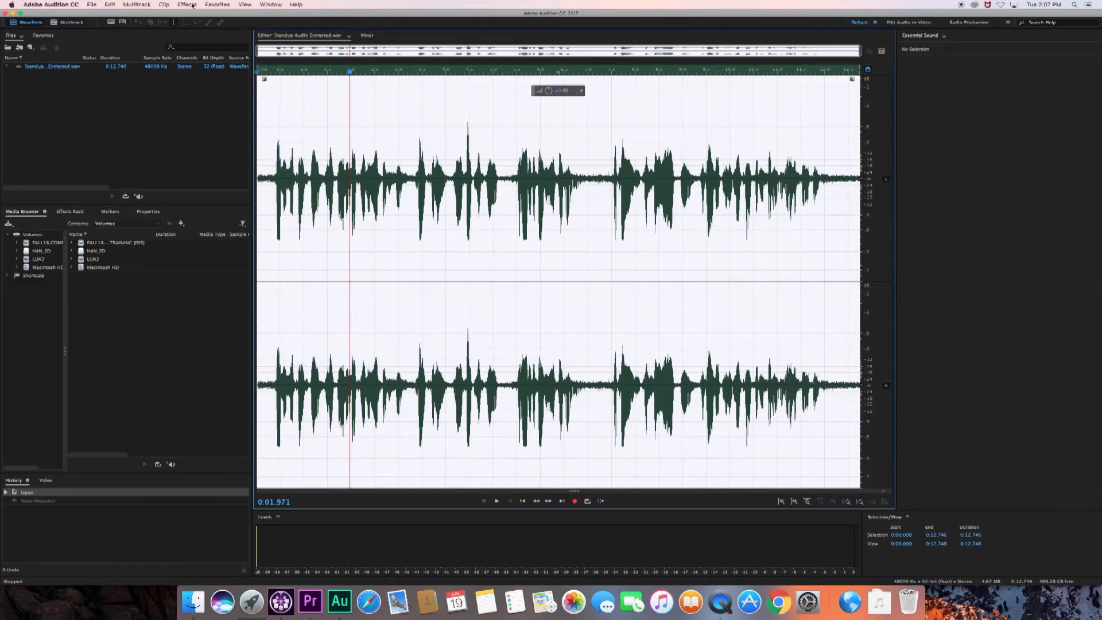
Step: Apply Noise Reduction to the entire Standup waveform with the noise reduction amount set to 15%
left_click(192, 6)
mouse_move(207, 127)
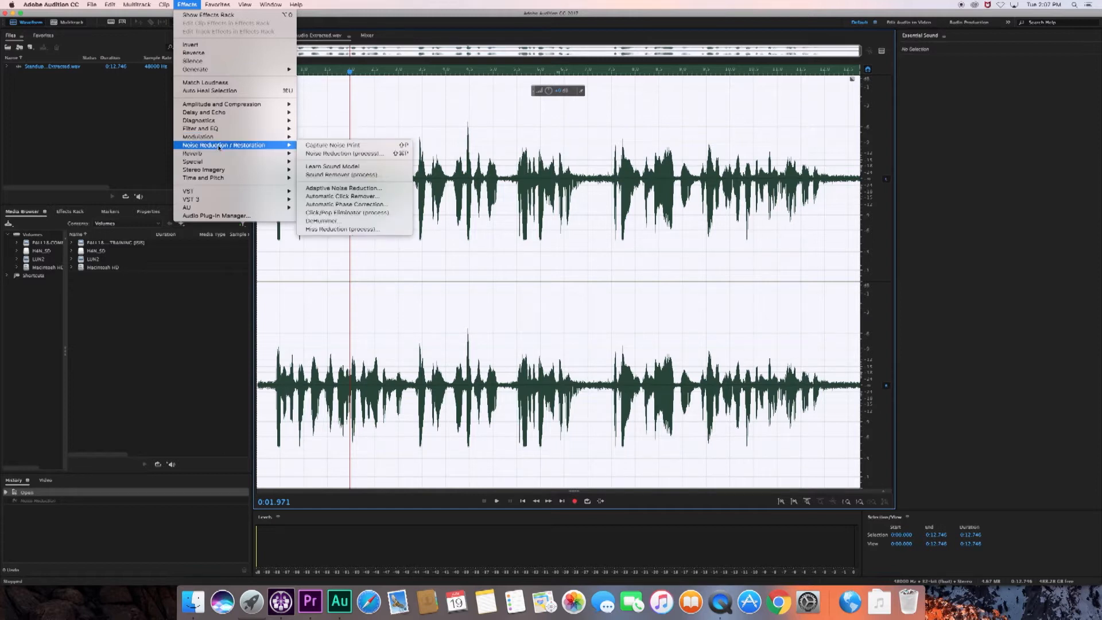
left_click(342, 154)
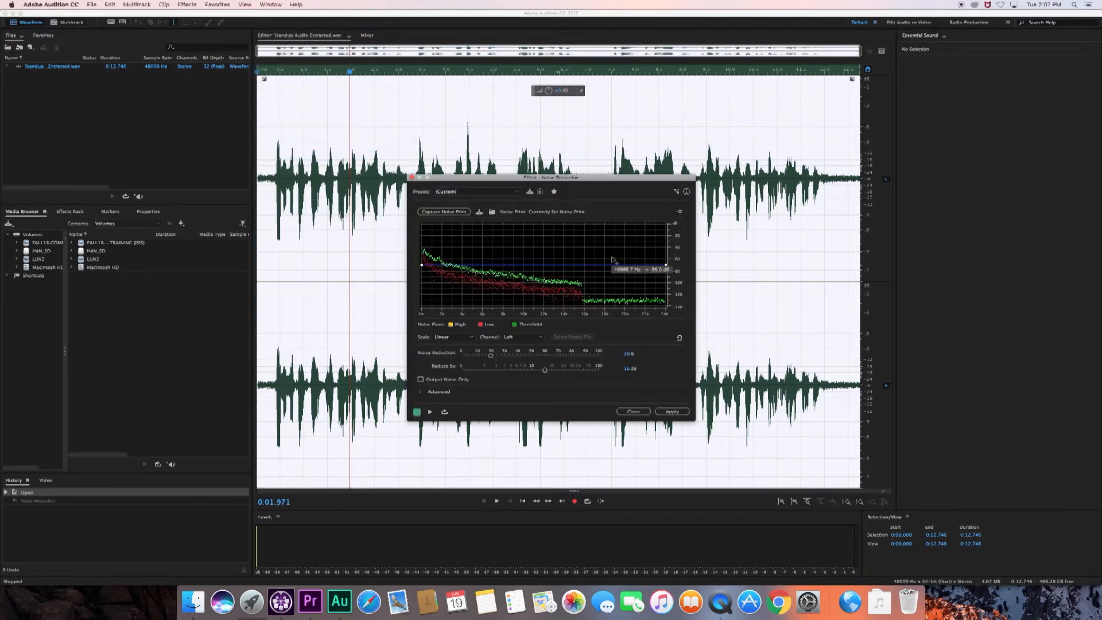
left_click(629, 354)
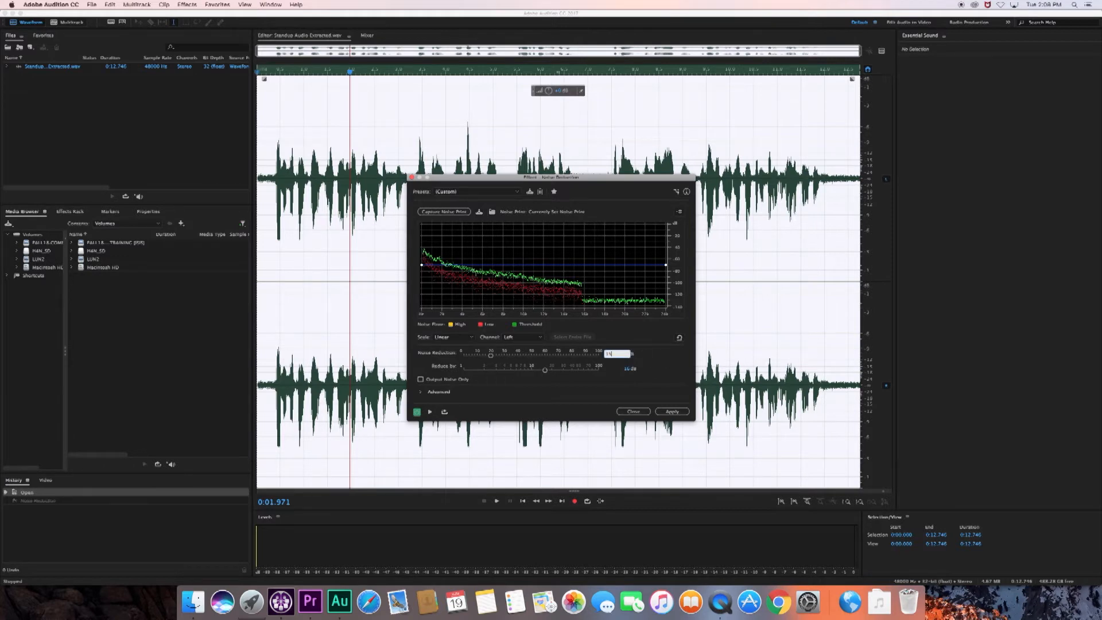
key("Return")
left_click(673, 411)
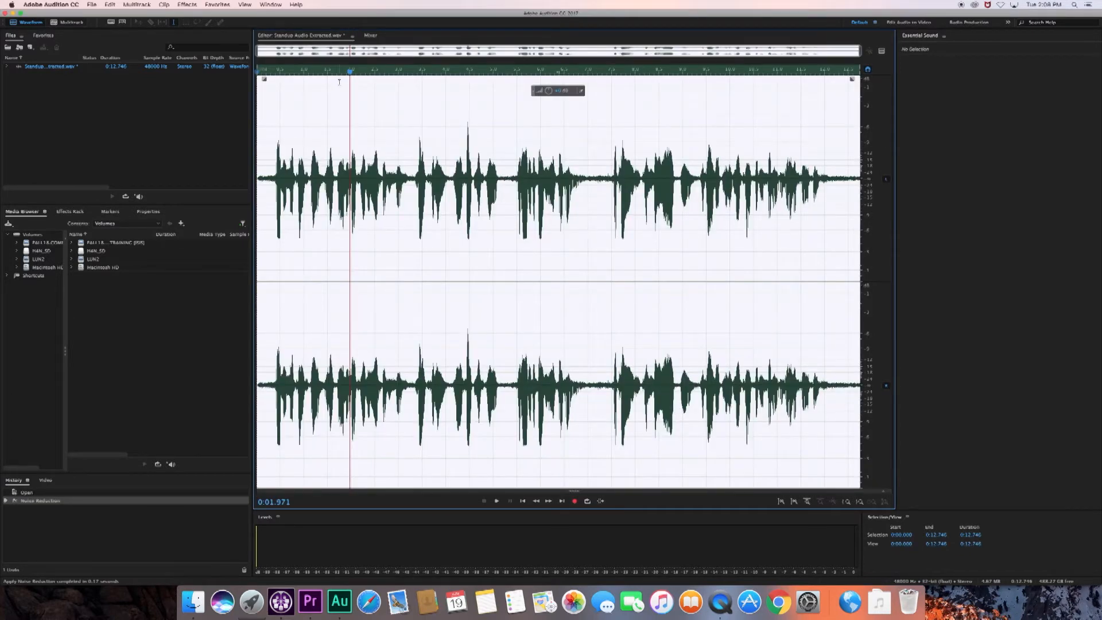
Step: Play the processed Standup audio from the start and save the edited audio file
left_click(262, 72)
key("space")
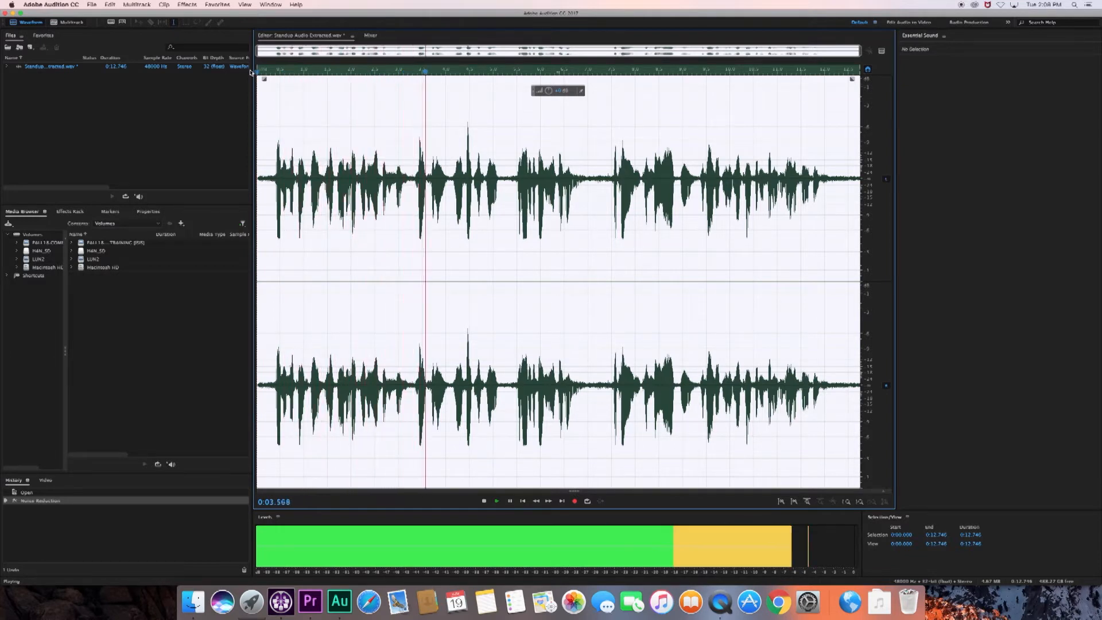
key("space")
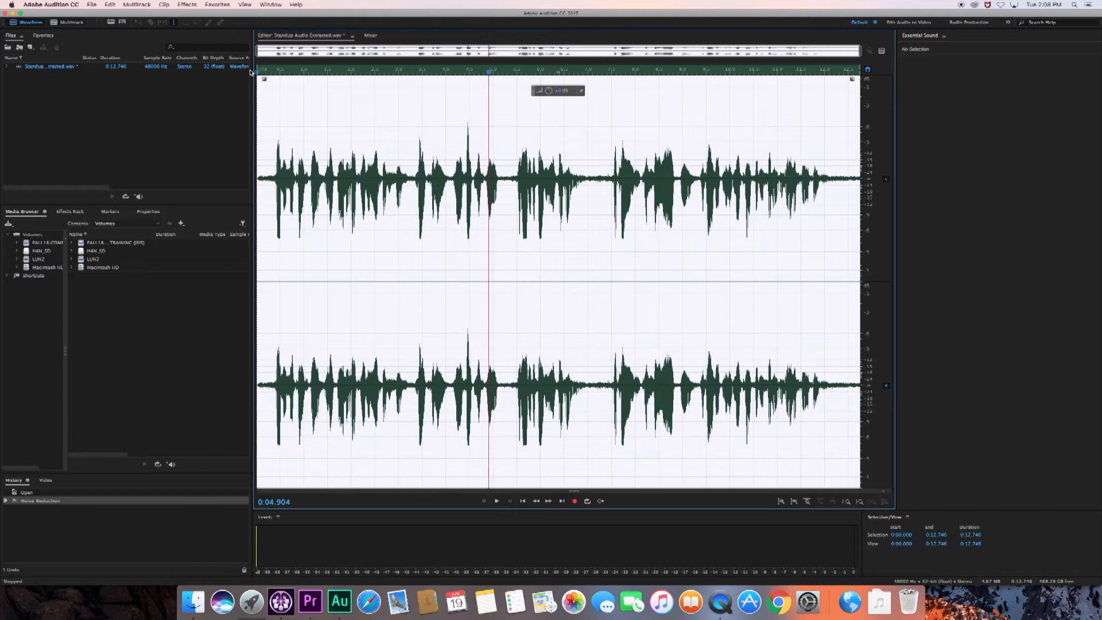
key("super+s")
Step: Switch to Premiere Pro, play the whole sequence from the beginning, and park the playhead at about 20 seconds on the closing logo
left_click(314, 607)
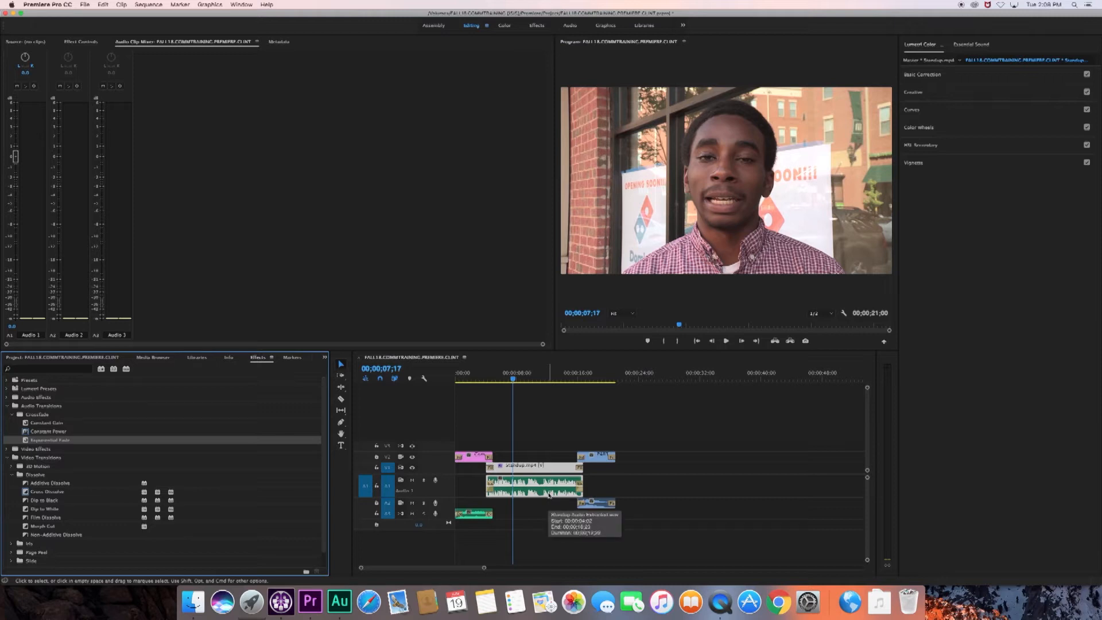
left_click(520, 387)
key("Home")
key("space")
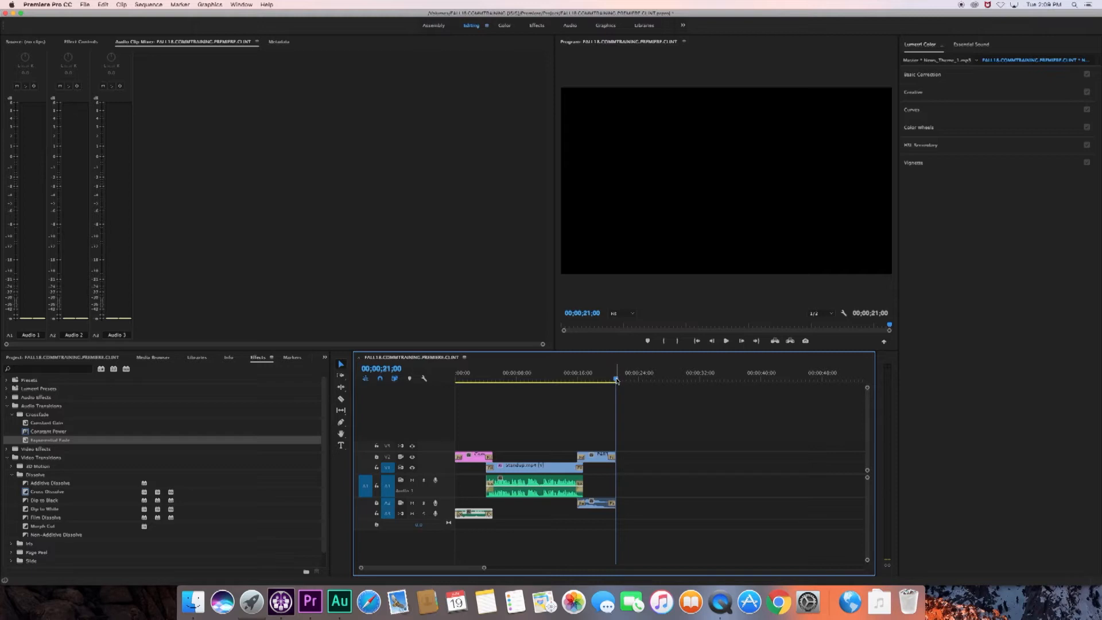
left_click_drag(617, 381, 610, 383)
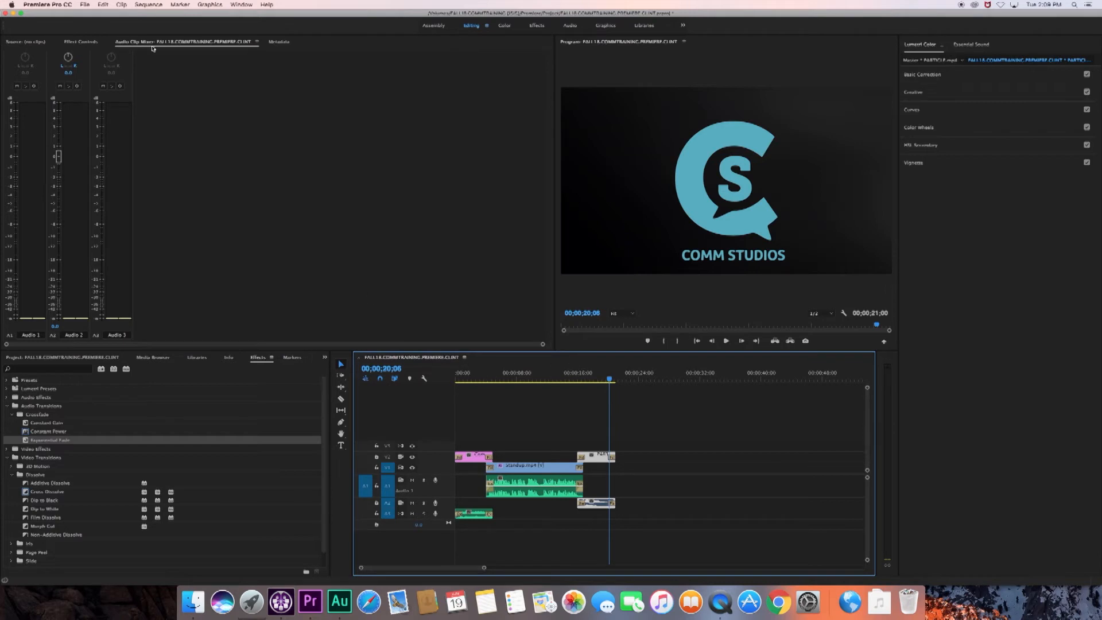
Step: Set up a media export of the sequence in H.264 format with the YouTube 1080p HD preset
left_click(84, 5)
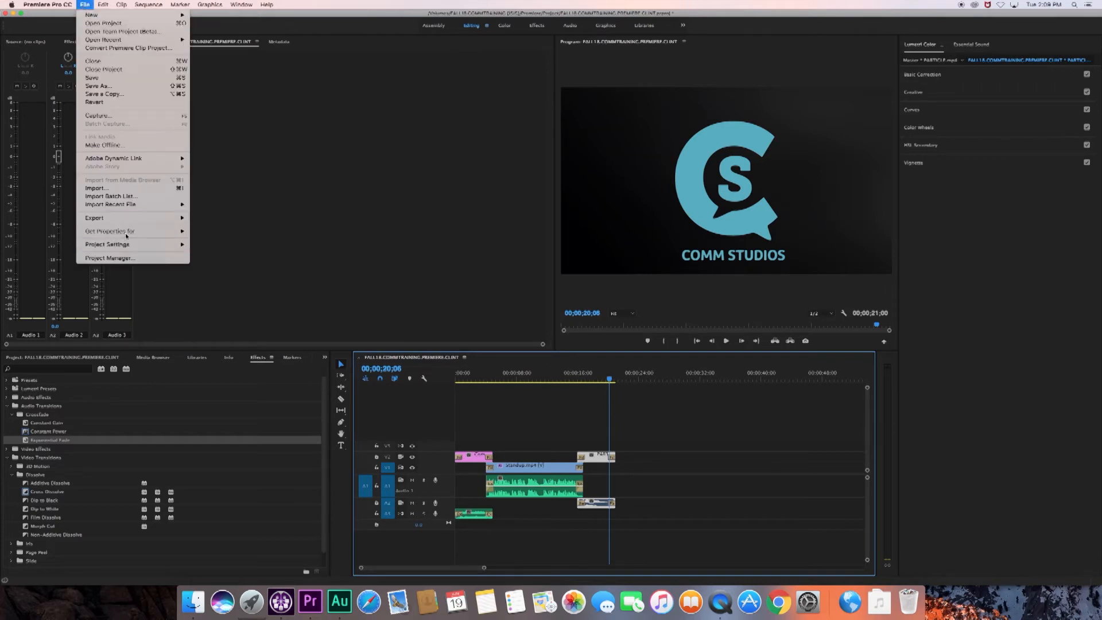
mouse_move(122, 218)
left_click(211, 221)
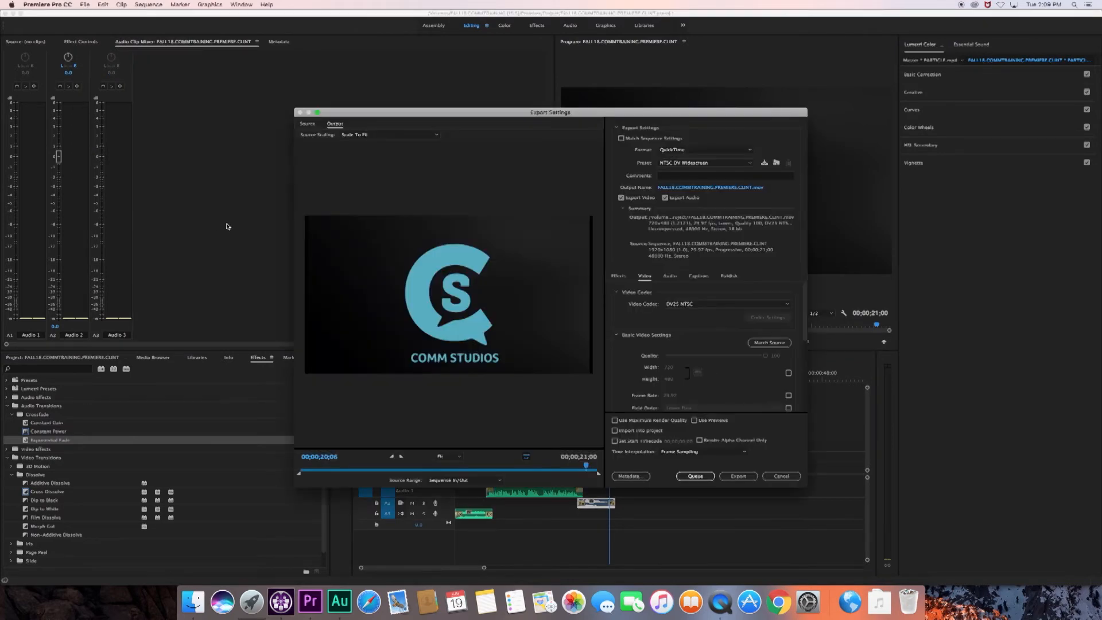
left_click_drag(586, 466, 299, 466)
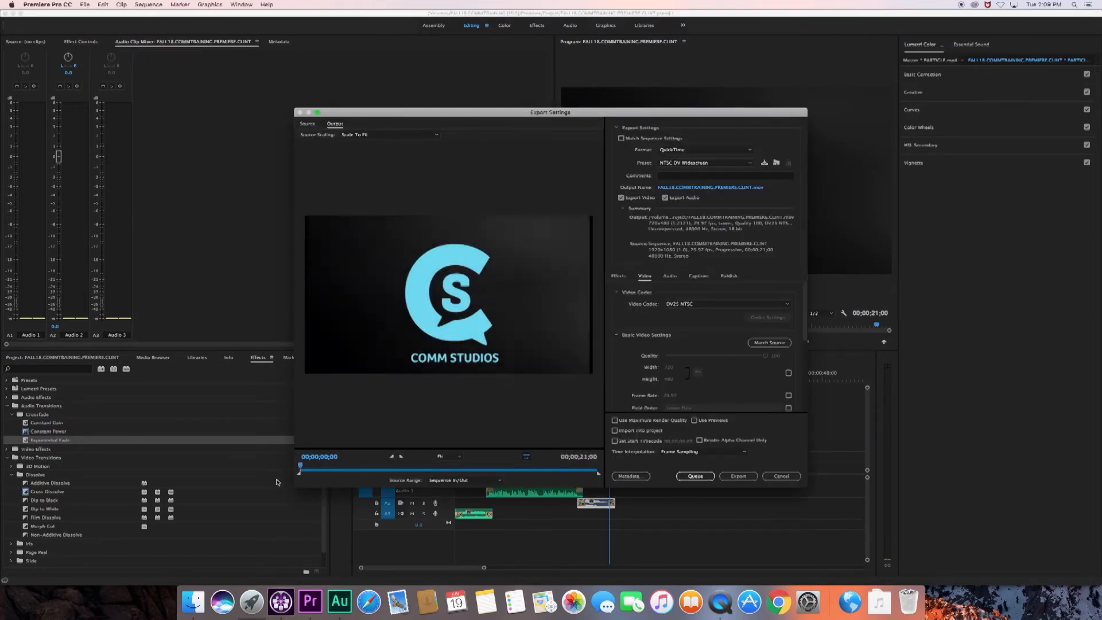
left_click(700, 152)
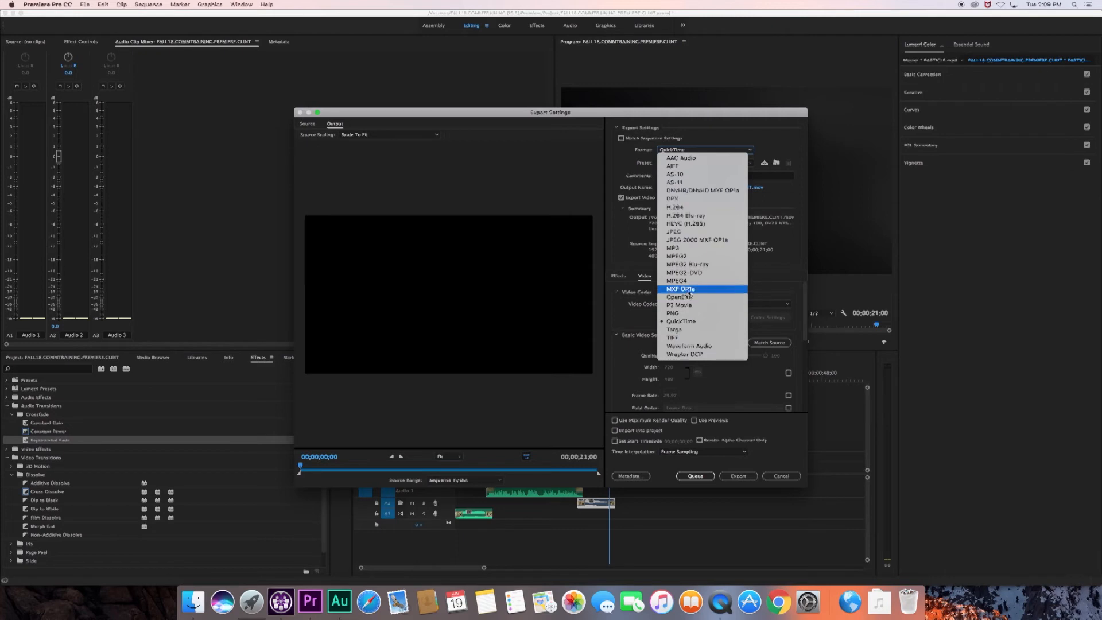
left_click(687, 210)
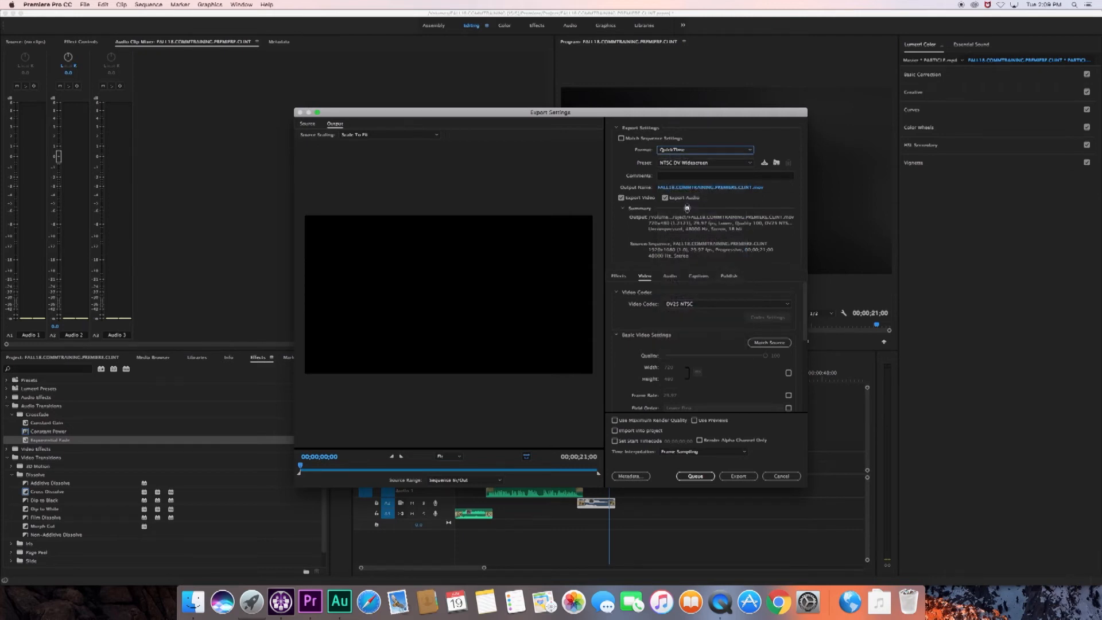
left_click(706, 164)
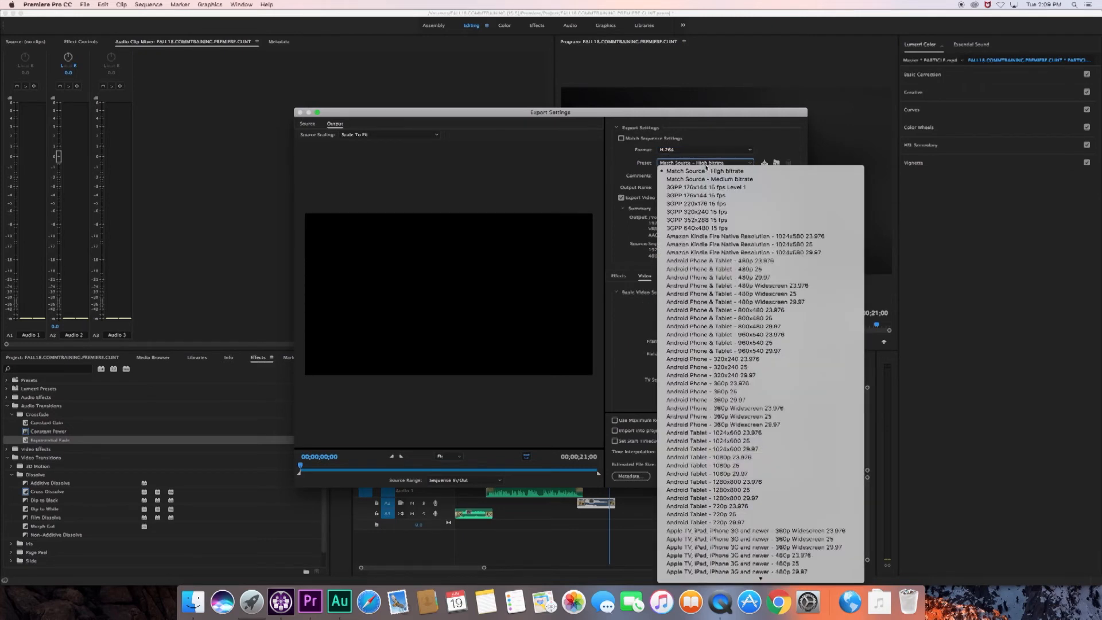
mouse_move(769, 584)
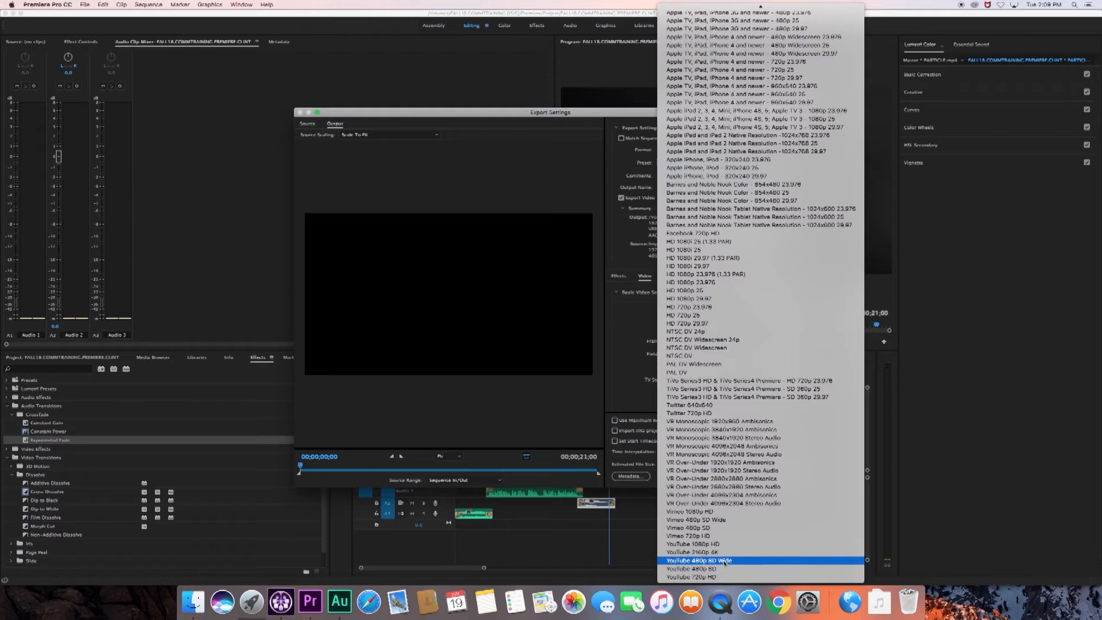
left_click(720, 546)
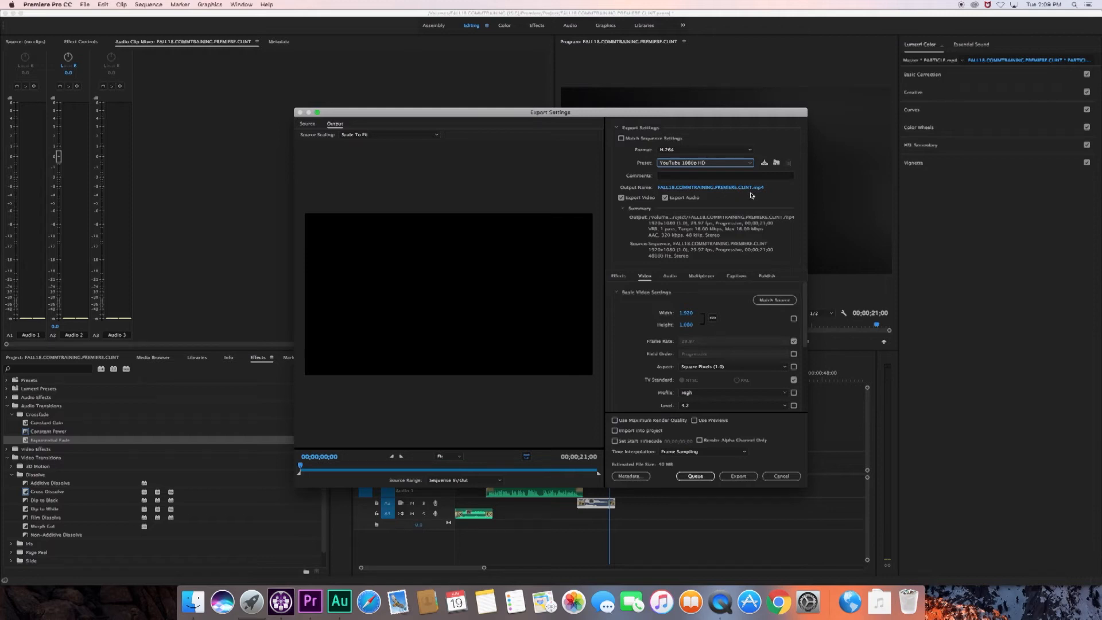
Step: Save the output file under its suggested name in the Project folder and export the H.264 video
left_click(709, 188)
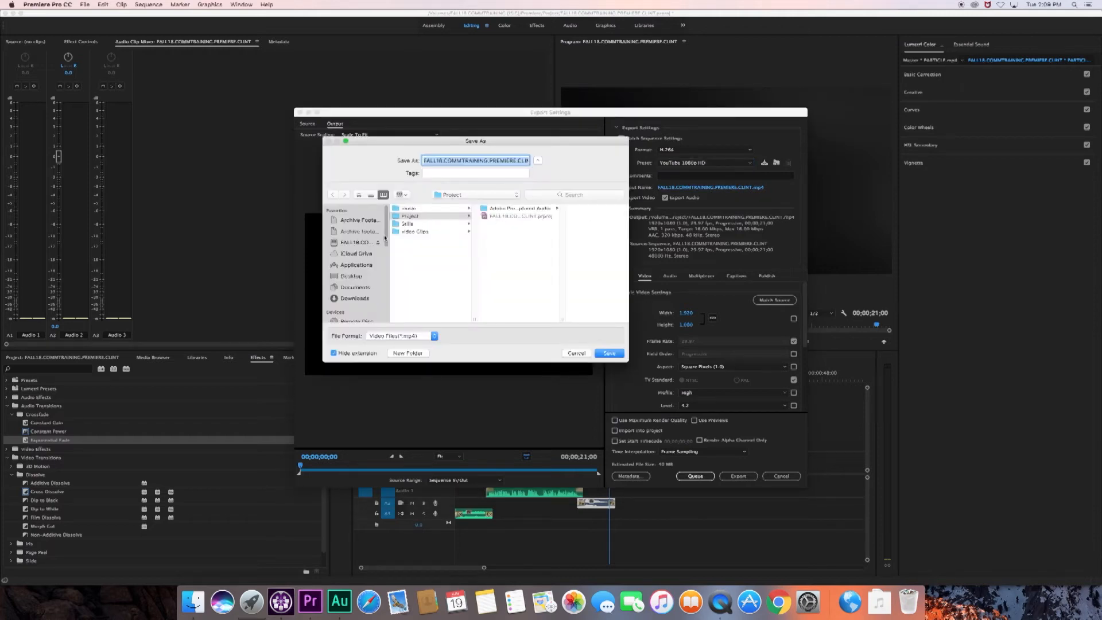
left_click(419, 217)
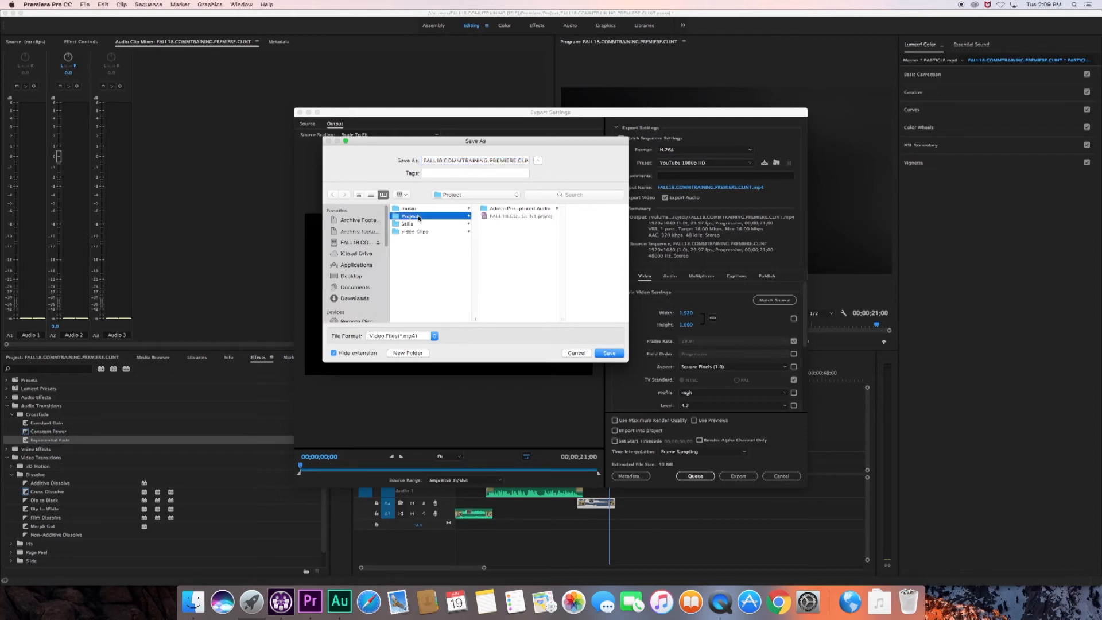
left_click(610, 353)
left_click(740, 477)
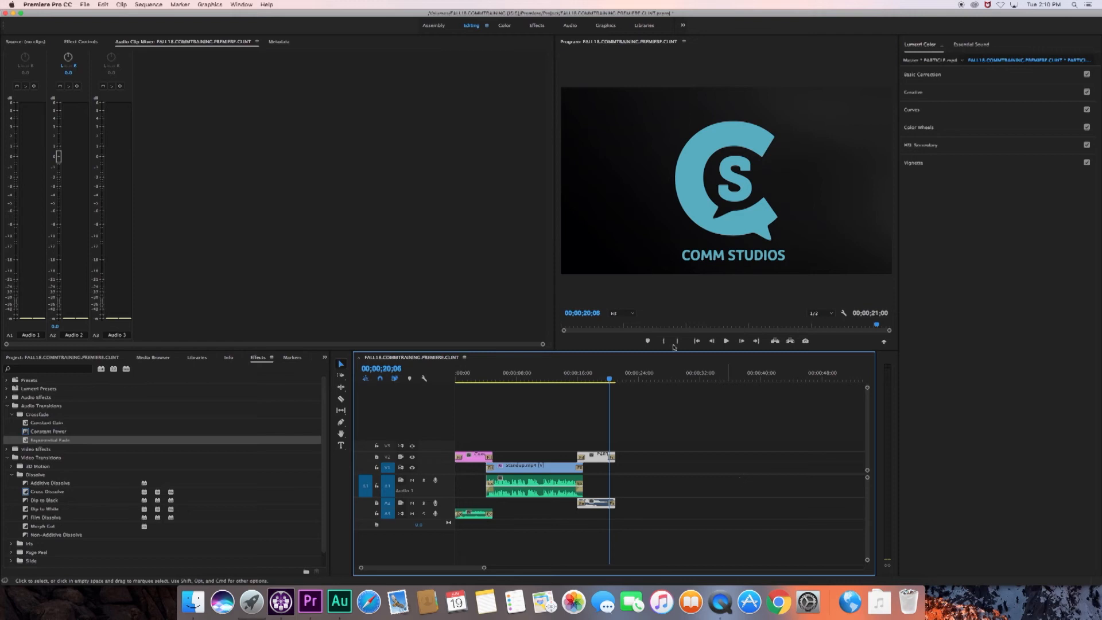
Step: Set up a second media export of the sequence in QuickTime format with the H.264 video codec
left_click(84, 4)
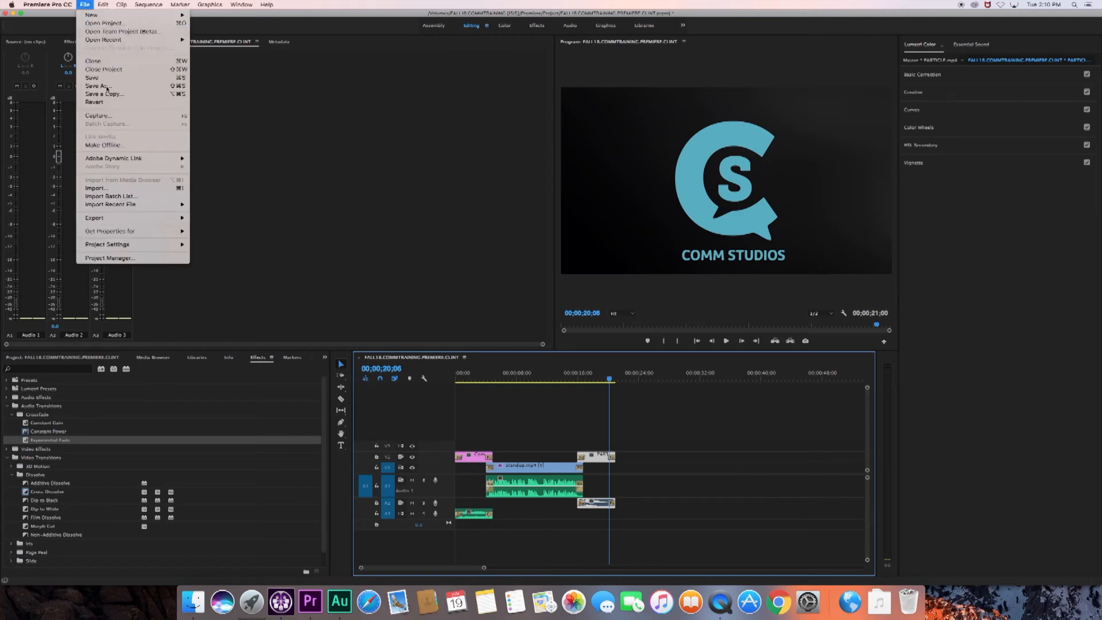
mouse_move(113, 161)
mouse_move(166, 218)
left_click(239, 218)
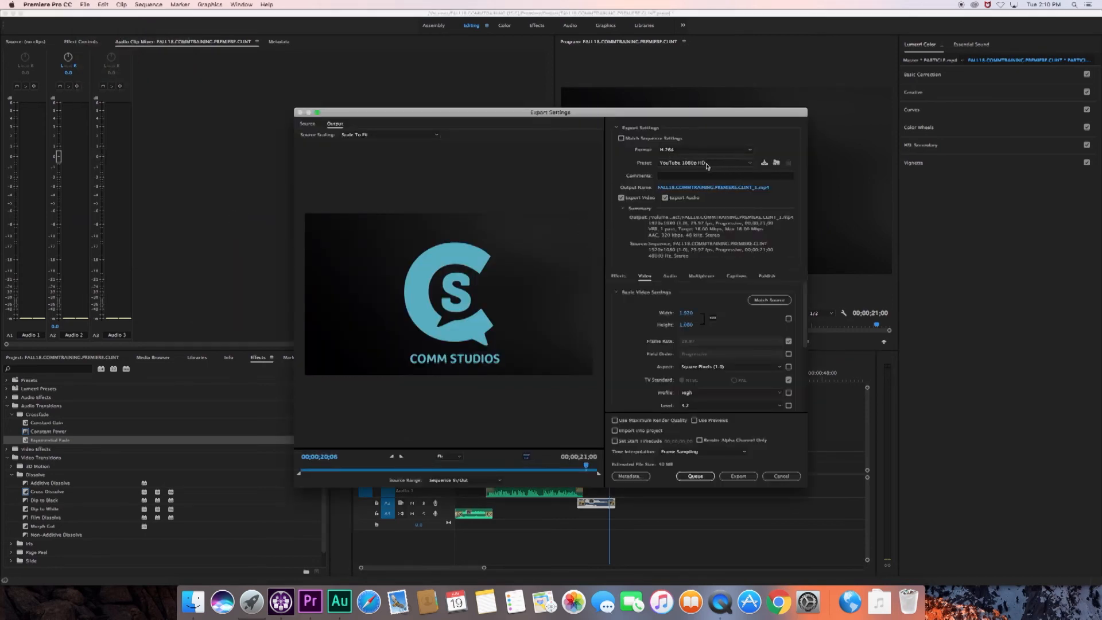
left_click(701, 151)
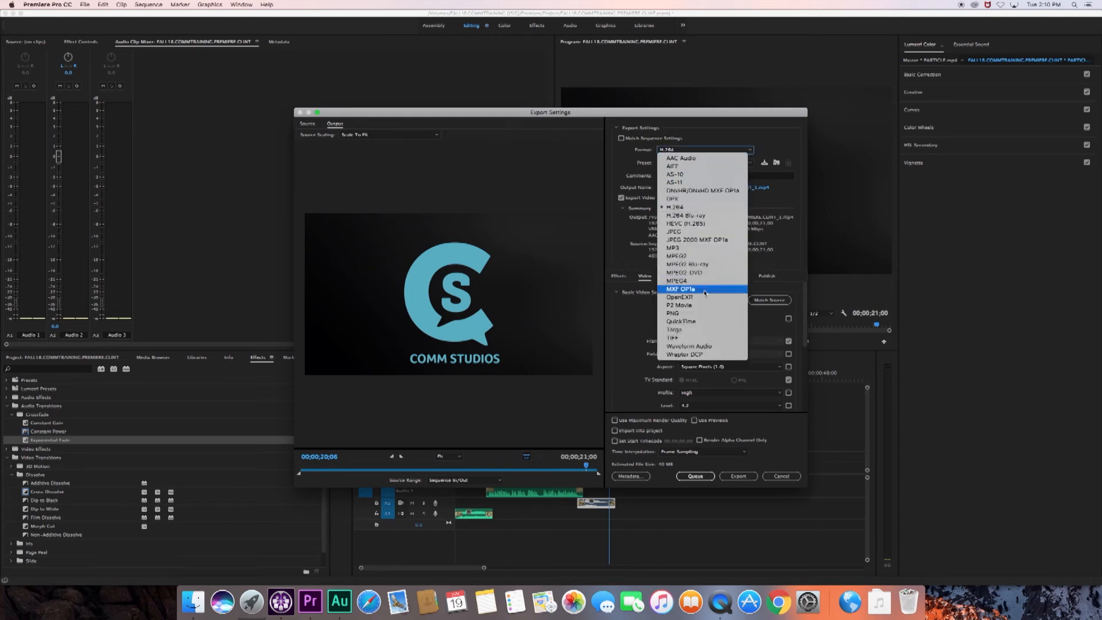
left_click(707, 322)
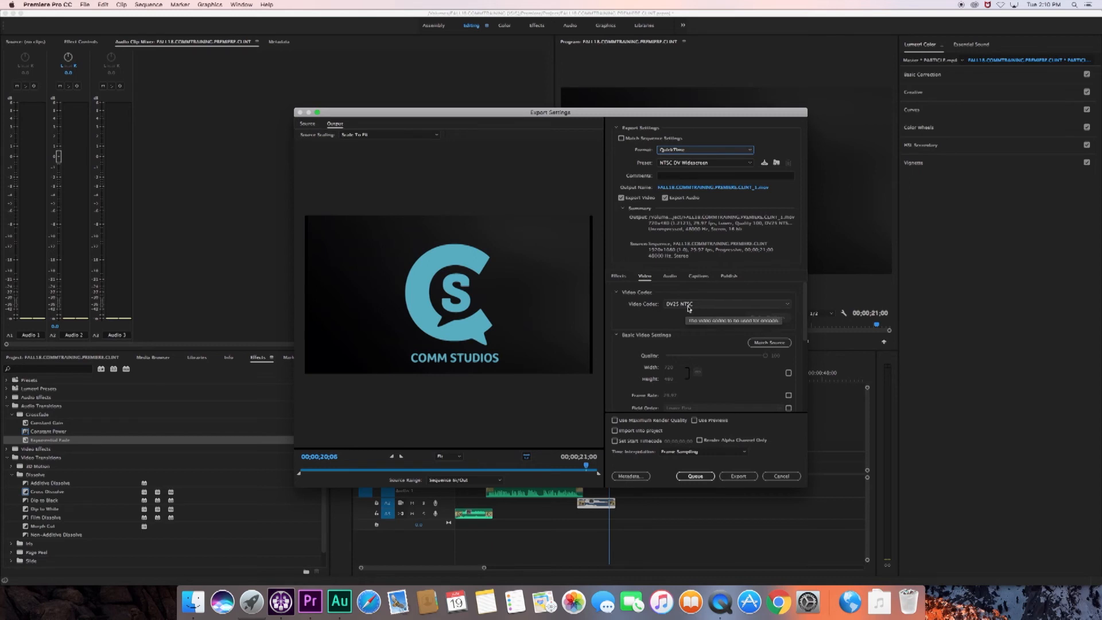
left_click(689, 306)
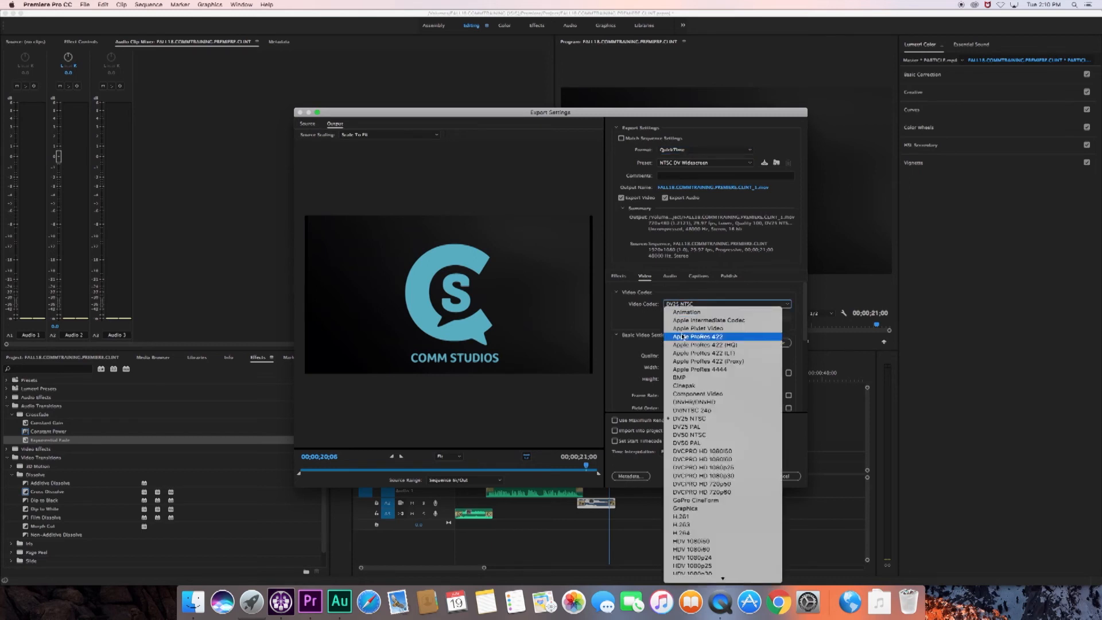
left_click(719, 534)
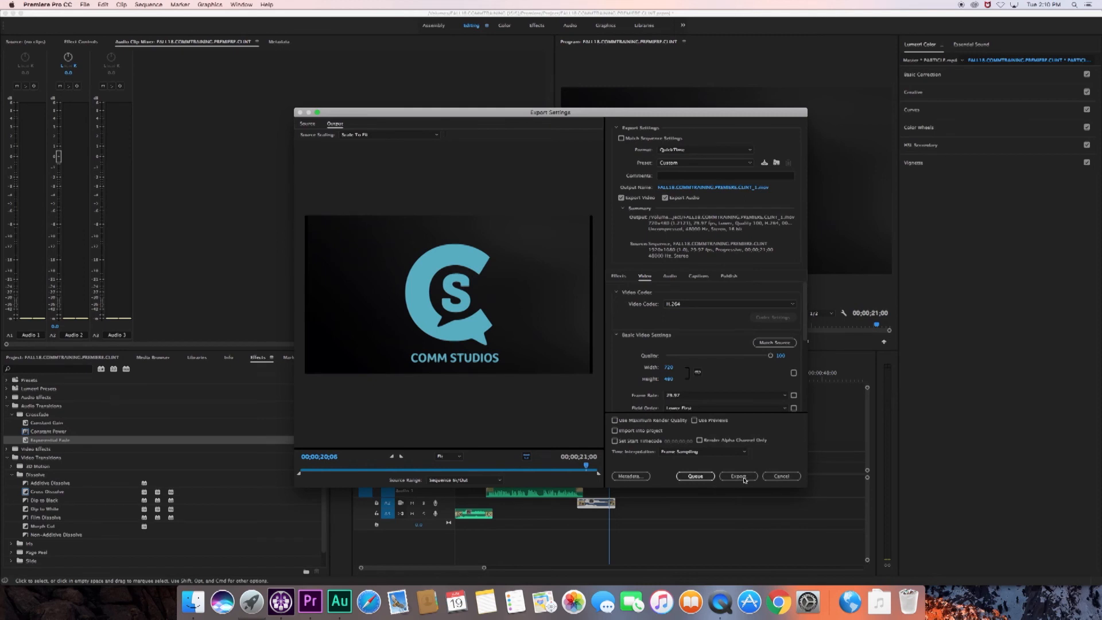
Step: Keep the suggested .mov output name in the Project folder and start the QuickTime export
left_click(731, 187)
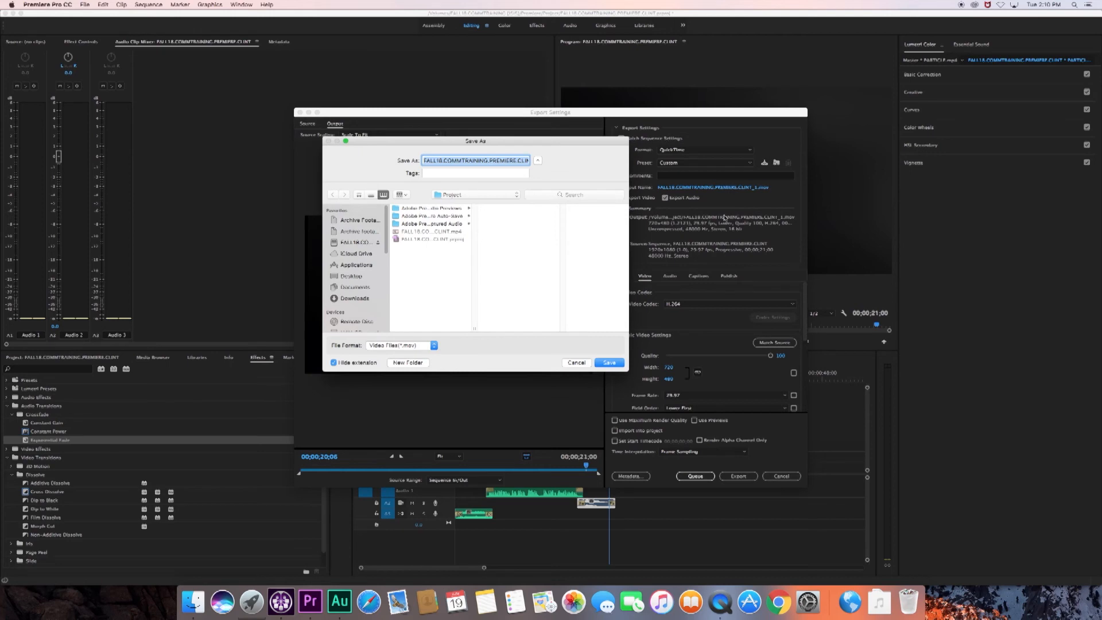
left_click(611, 363)
left_click(741, 480)
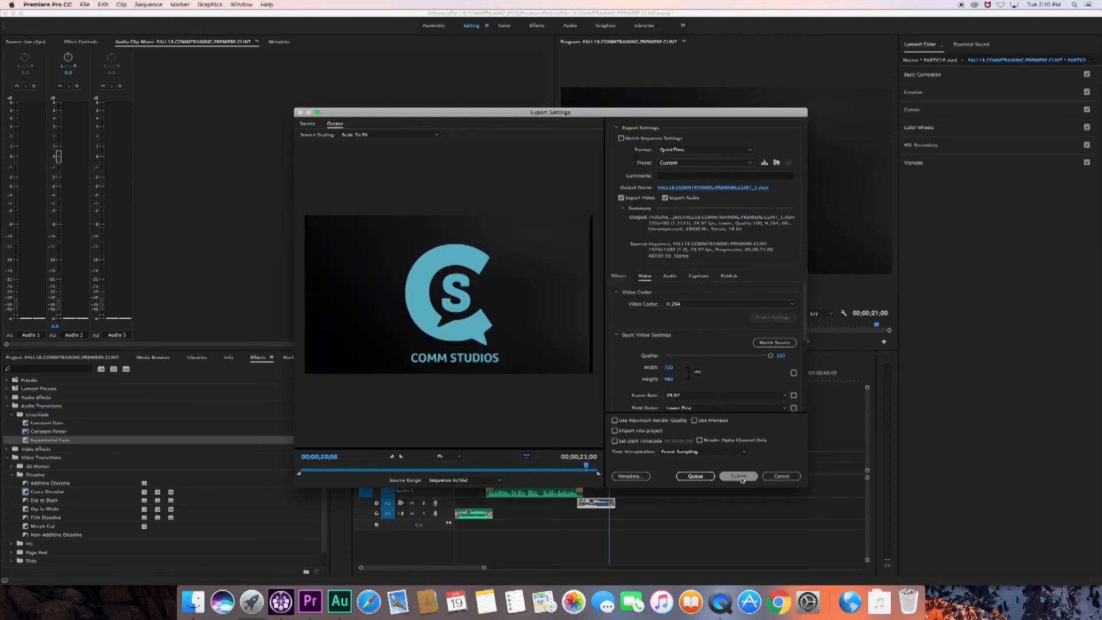